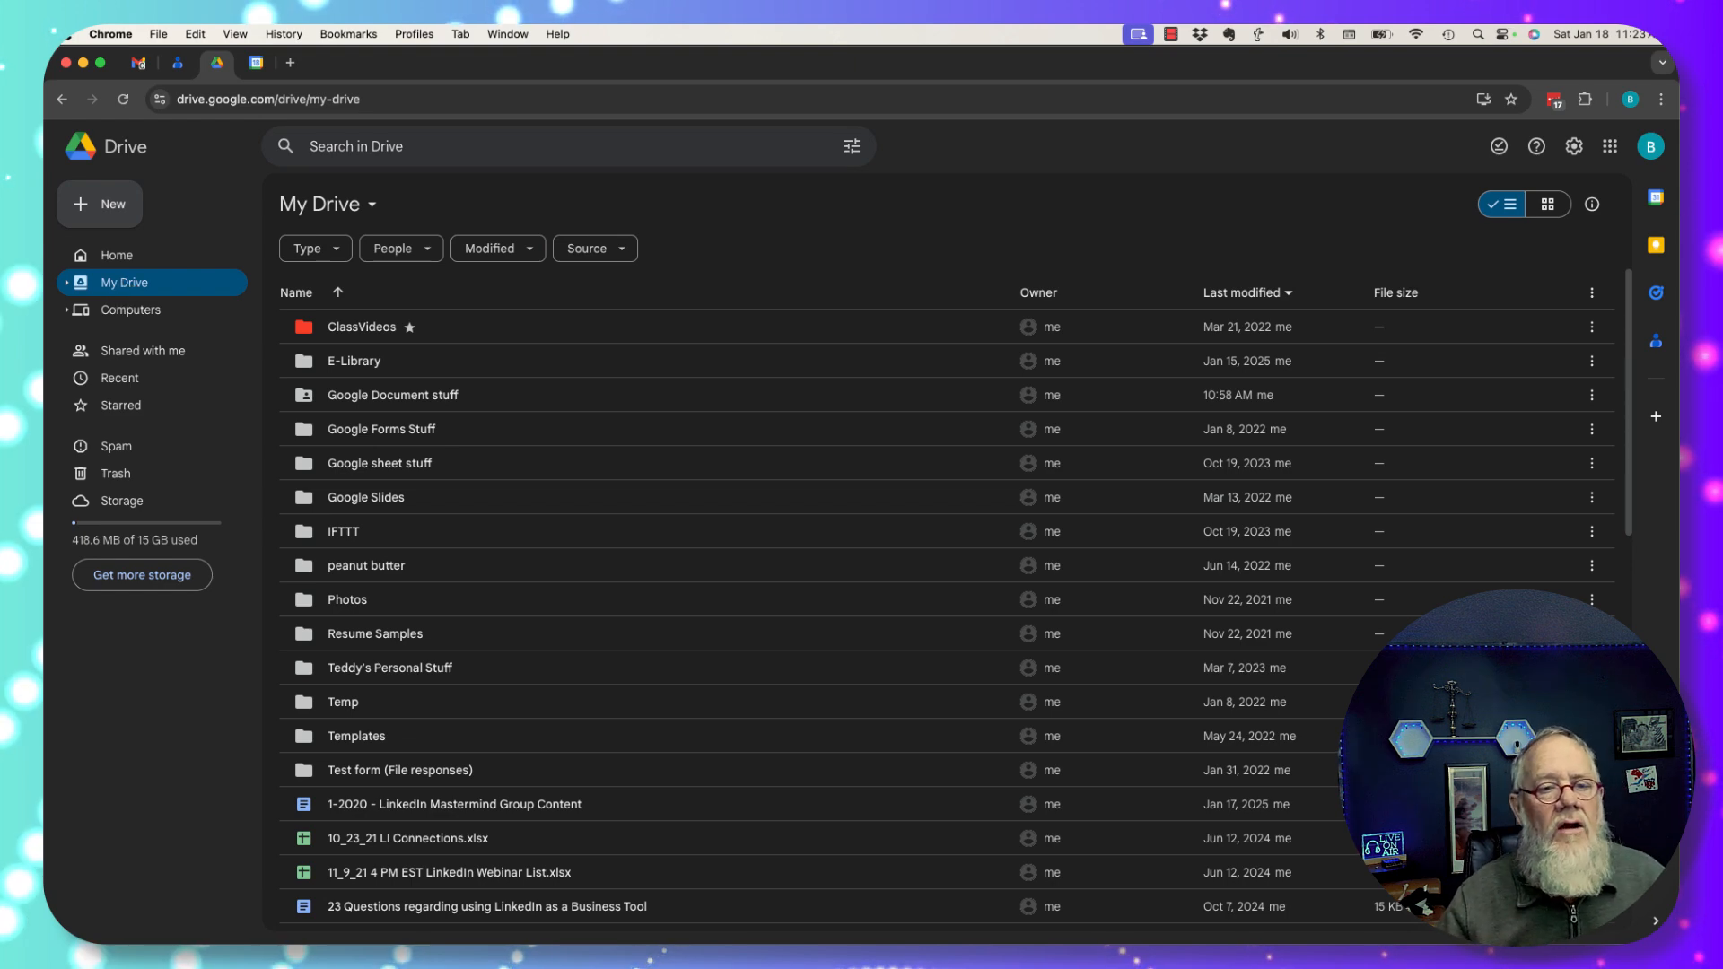
# Make a new My Drive folder named 'Dream Team Content', correcting a typo in the name.
pyautogui.click(107, 212)
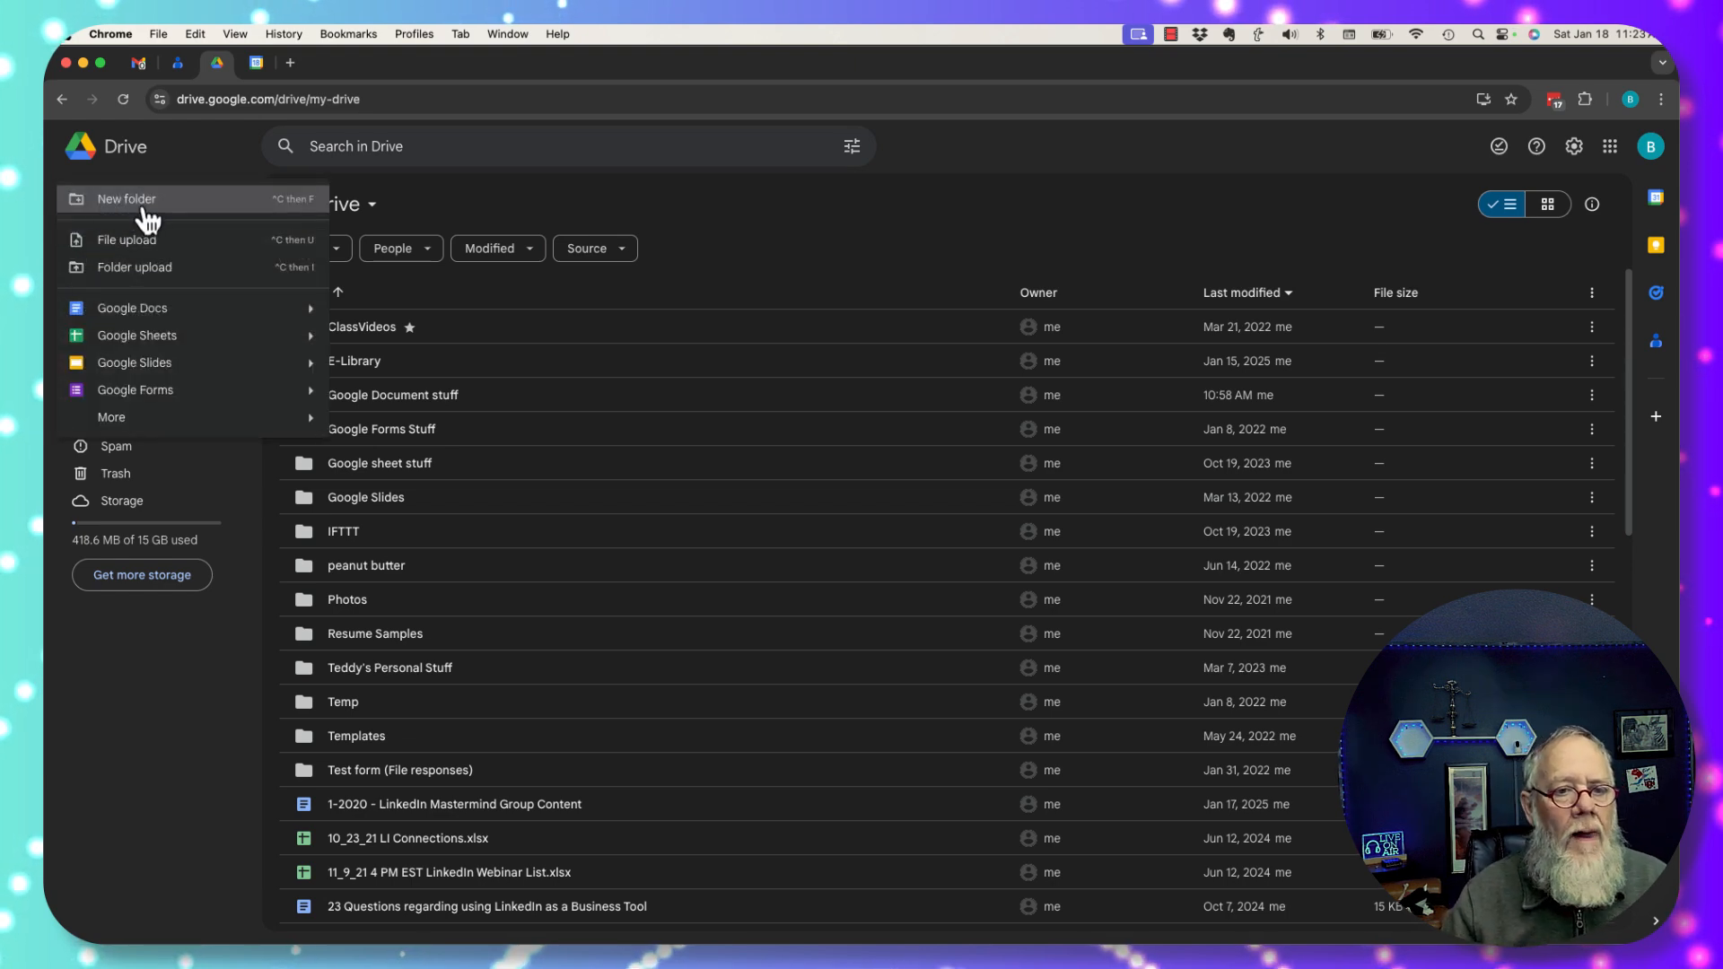
pyautogui.click(149, 215)
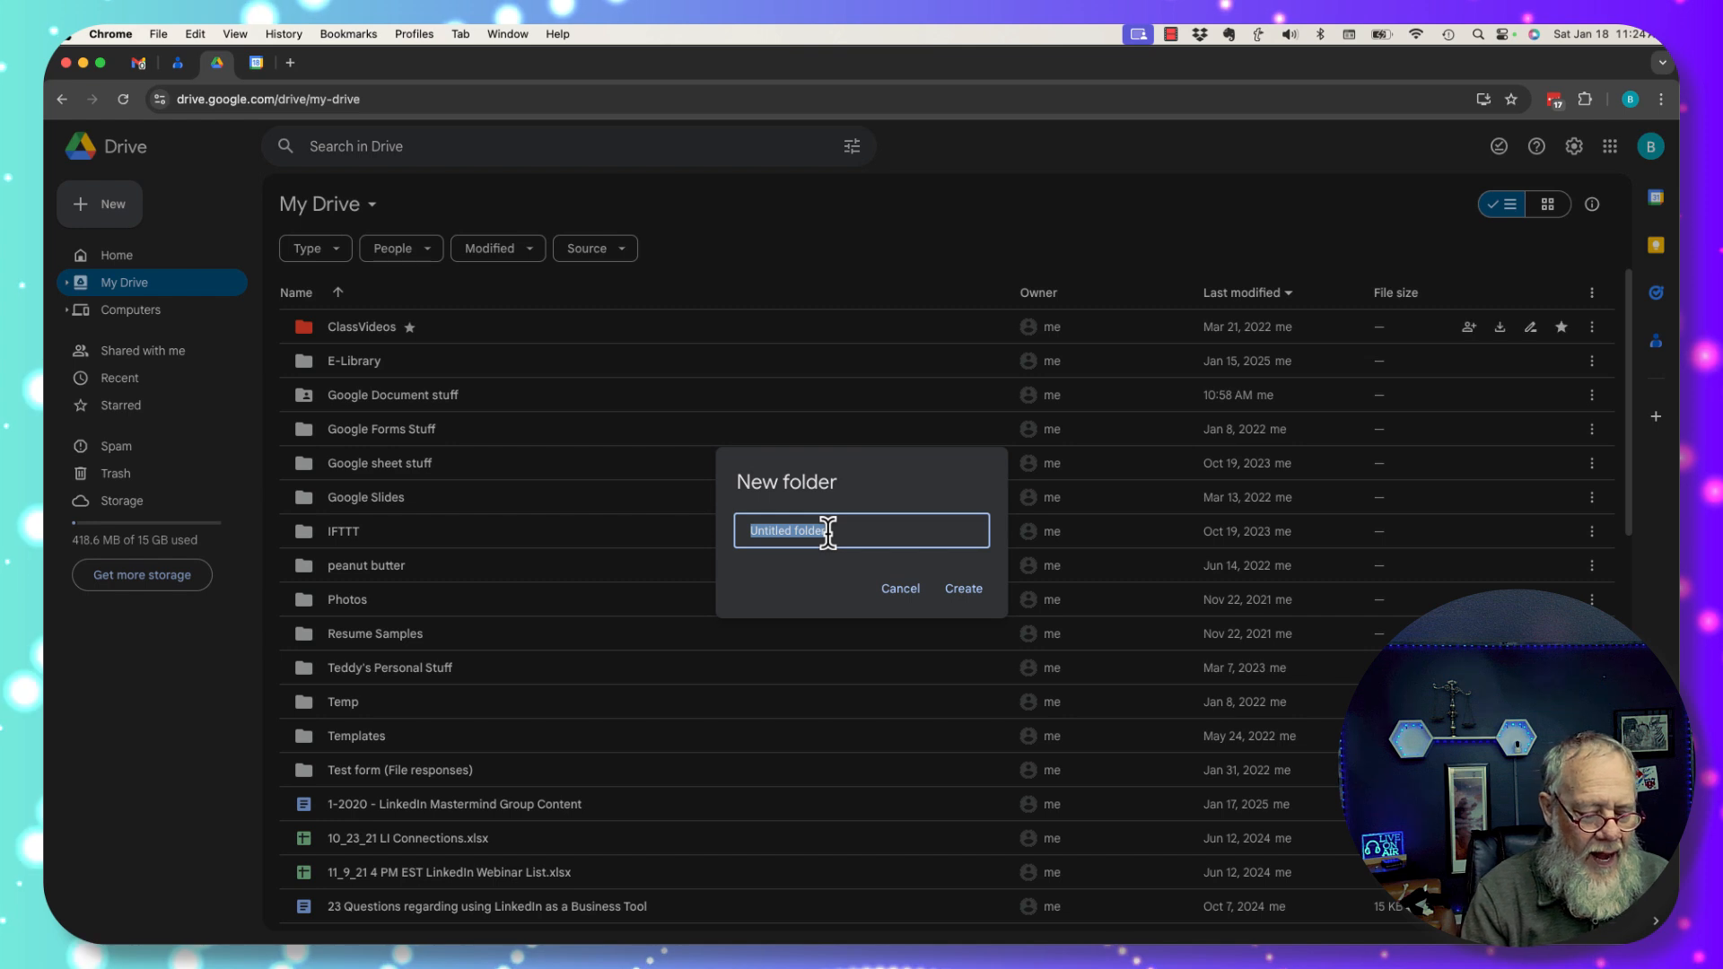
pyautogui.write('TEam')
pyautogui.press('BackSpace')
pyautogui.press('BackSpace')
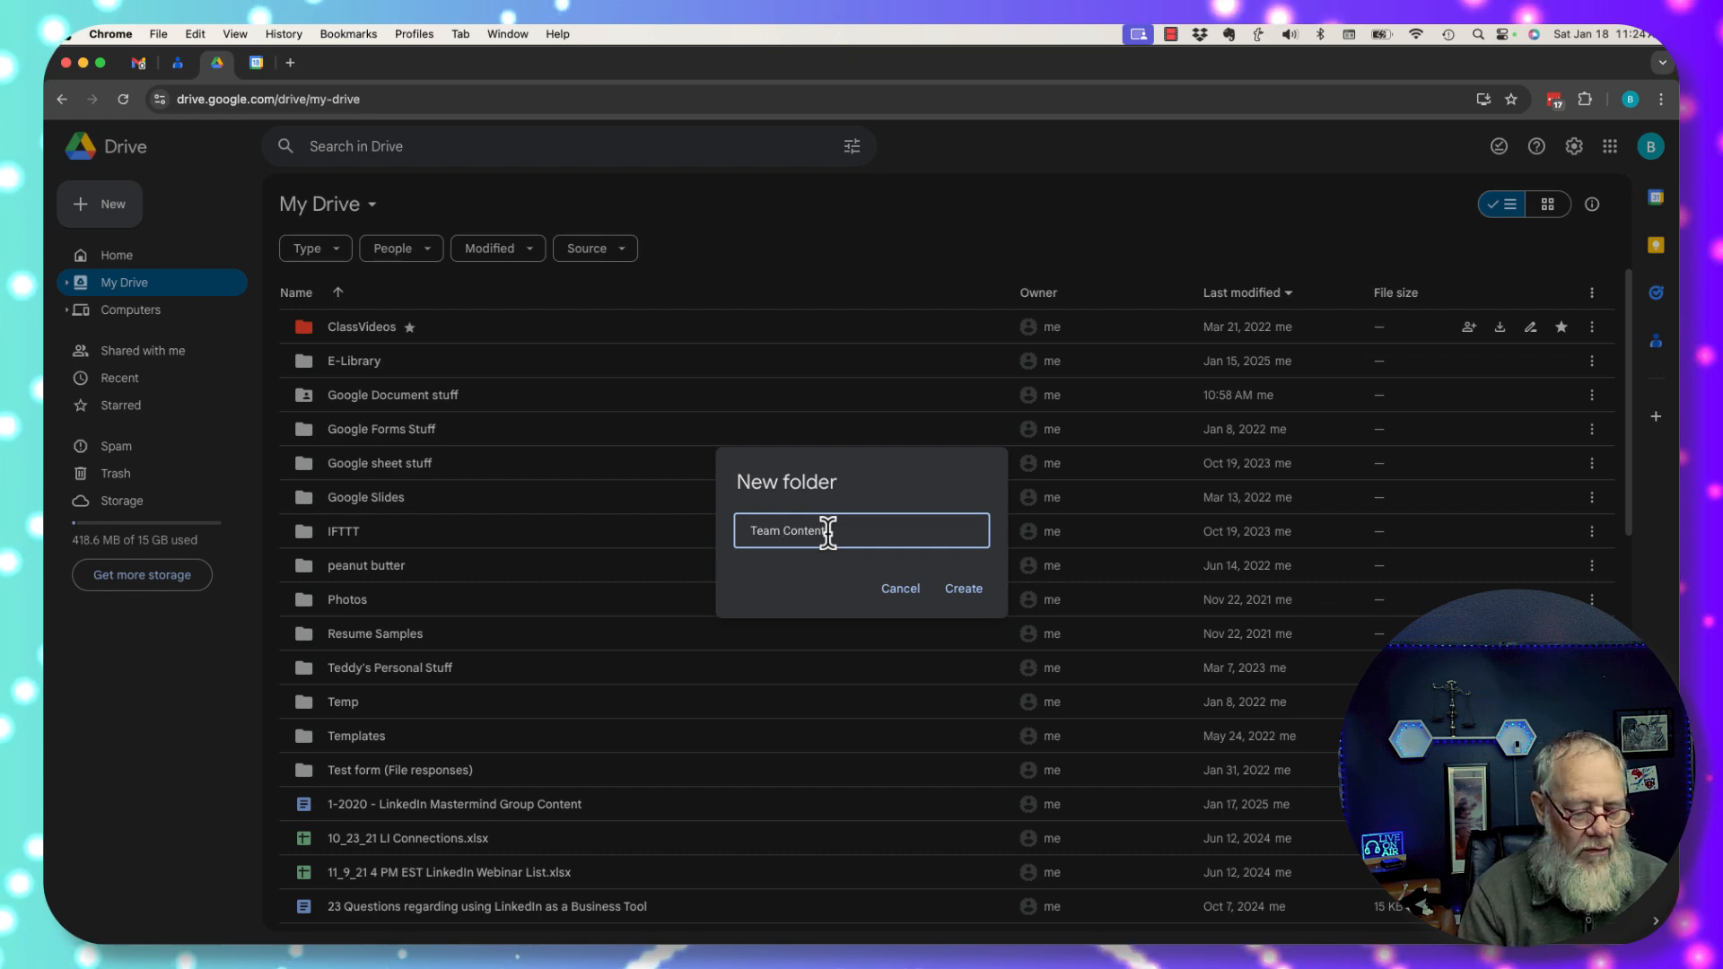
pyautogui.write('Dream')
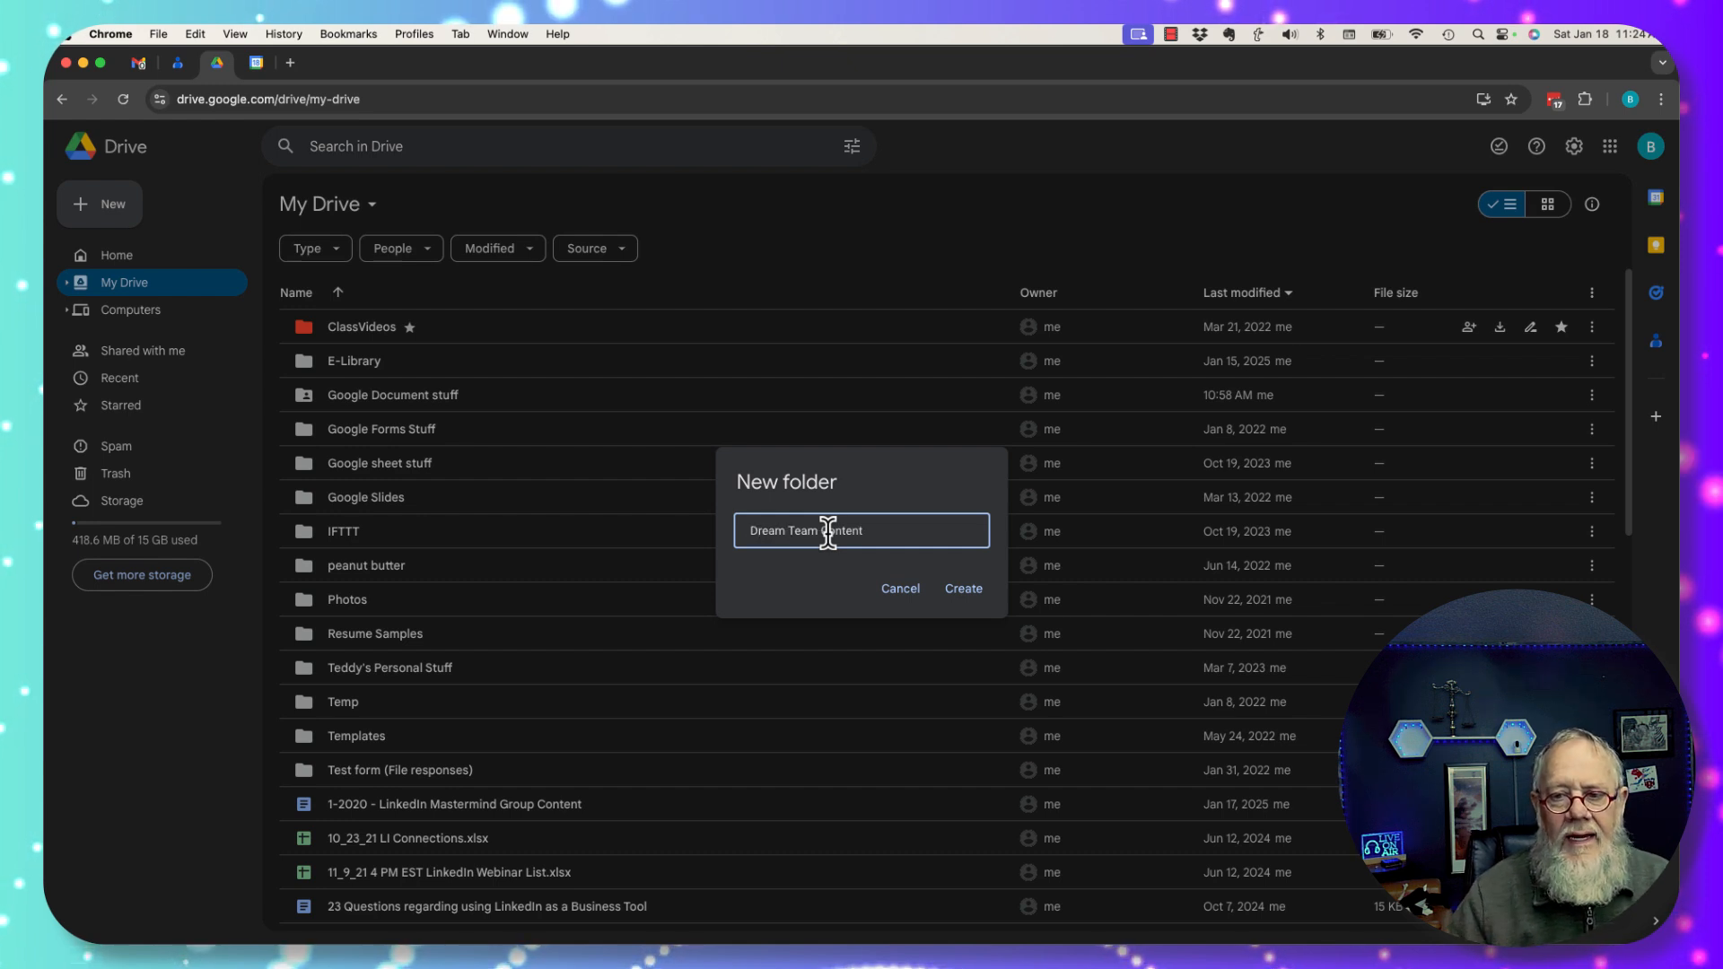
pyautogui.click(967, 592)
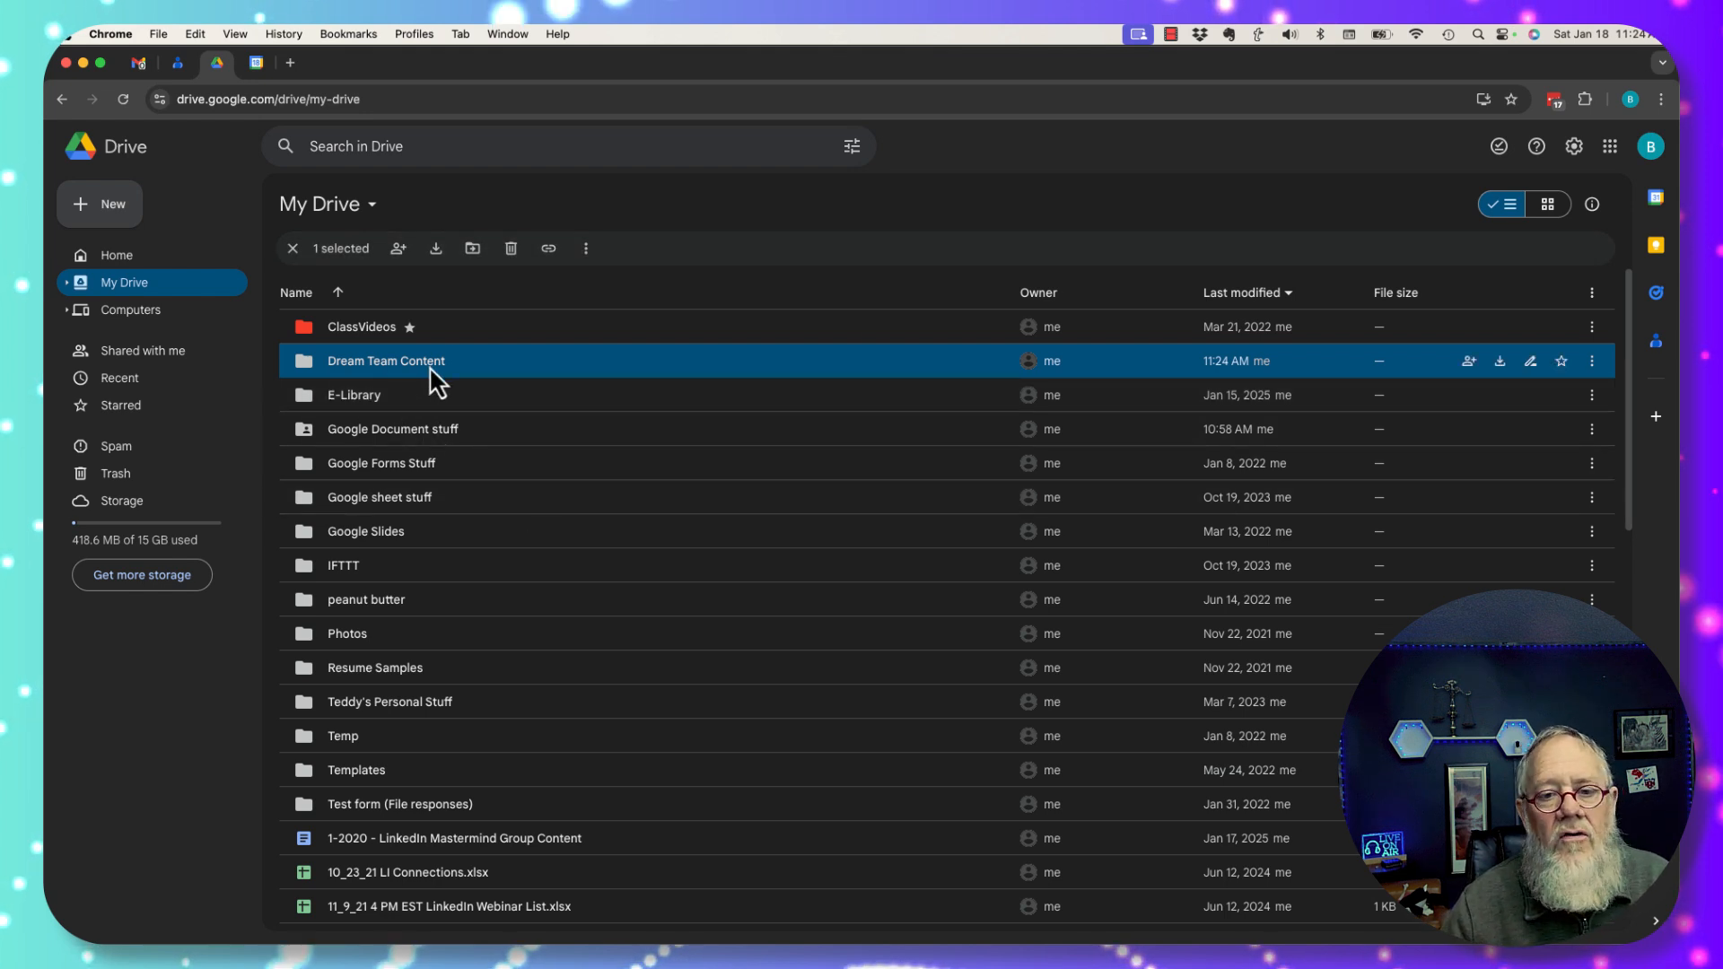
pyautogui.moveTo(315, 360)
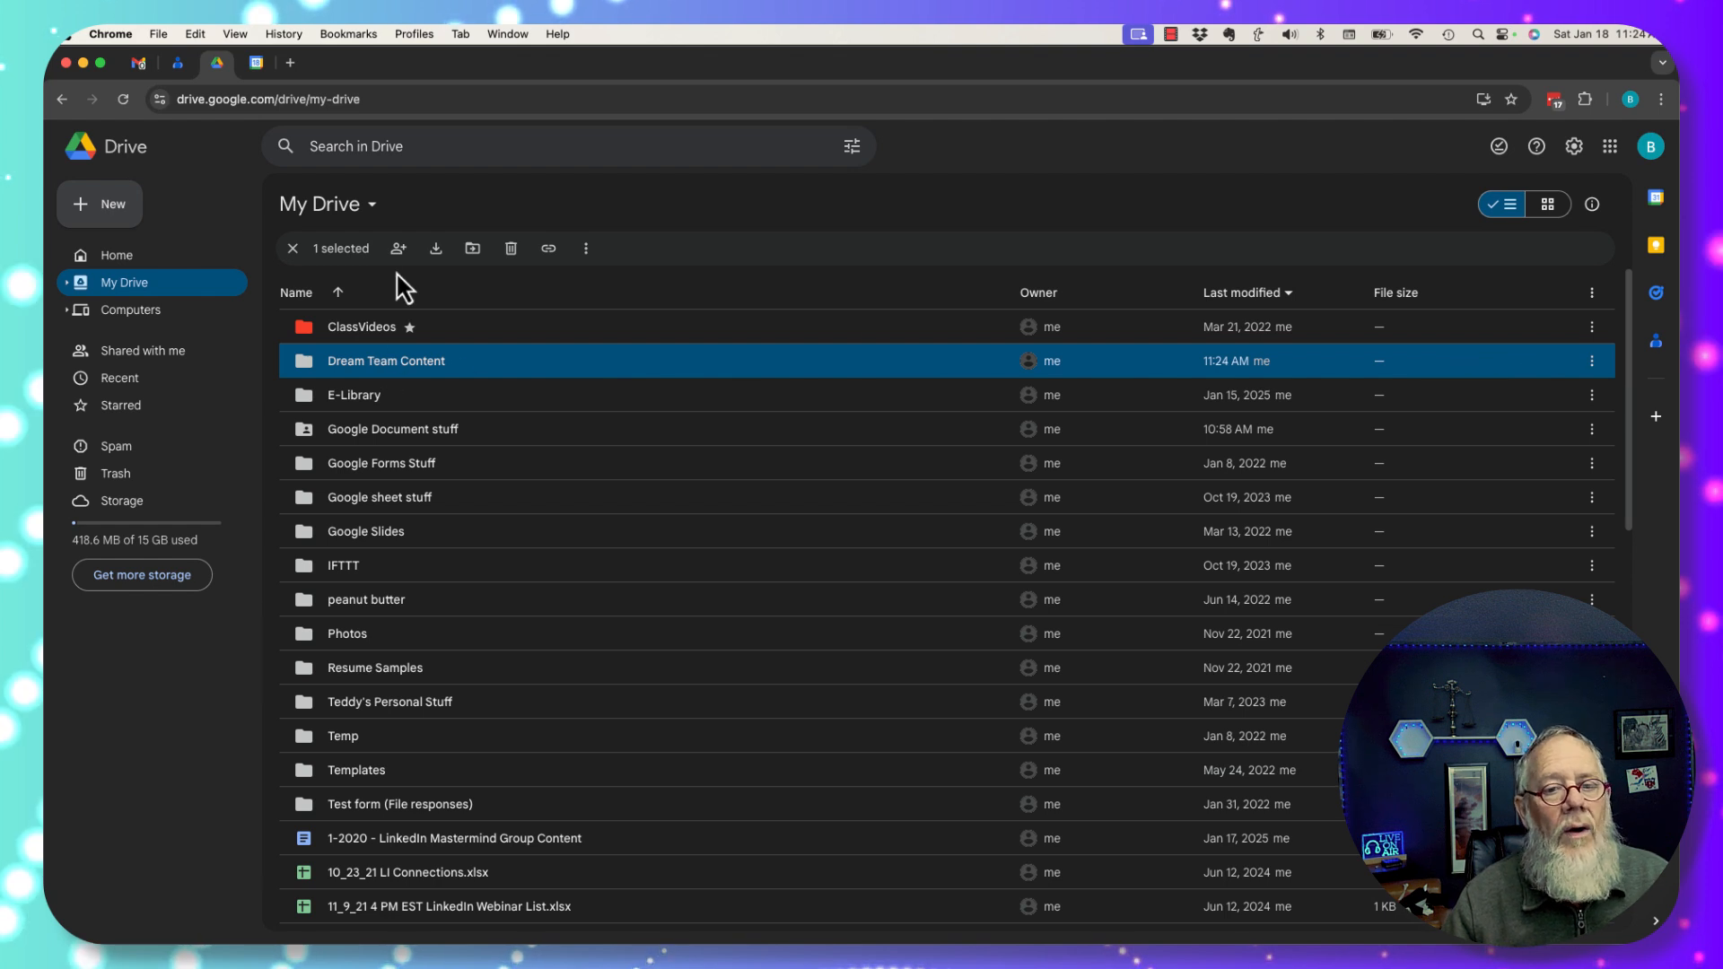
# Open the Dream Team Content folder and view its breadcrumb folder options.
pyautogui.rightClick(395, 366)
pyautogui.moveTo(453, 495)
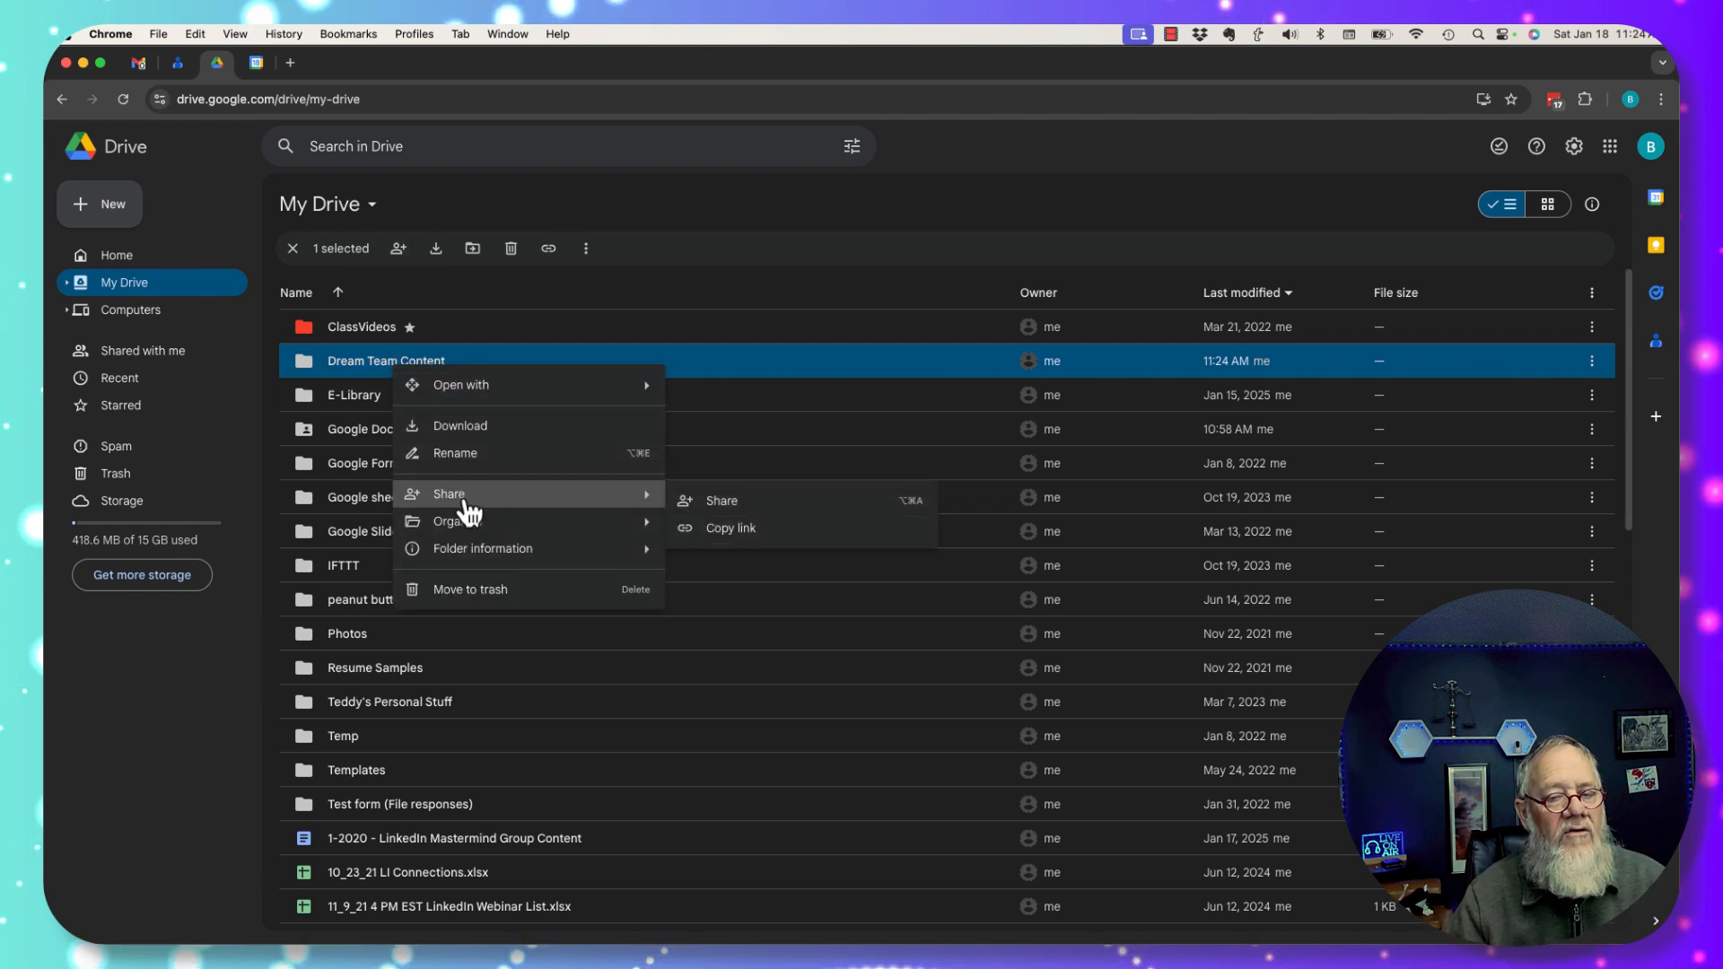
pyautogui.doubleClick(331, 364)
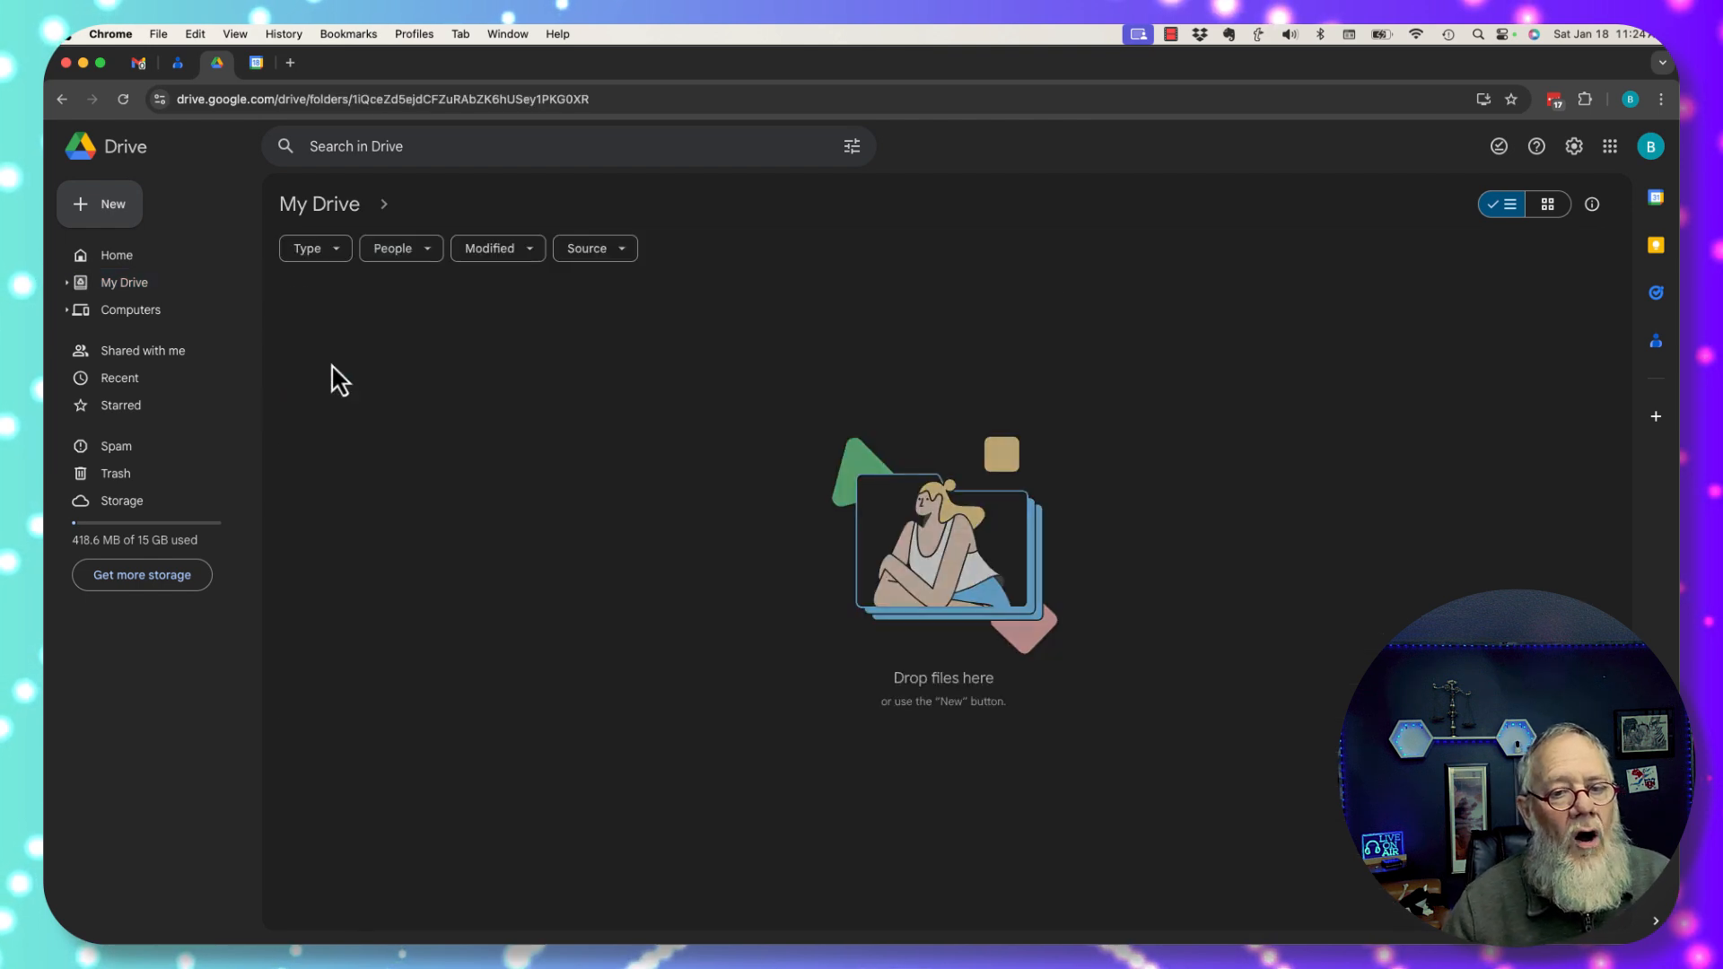
pyautogui.click(616, 207)
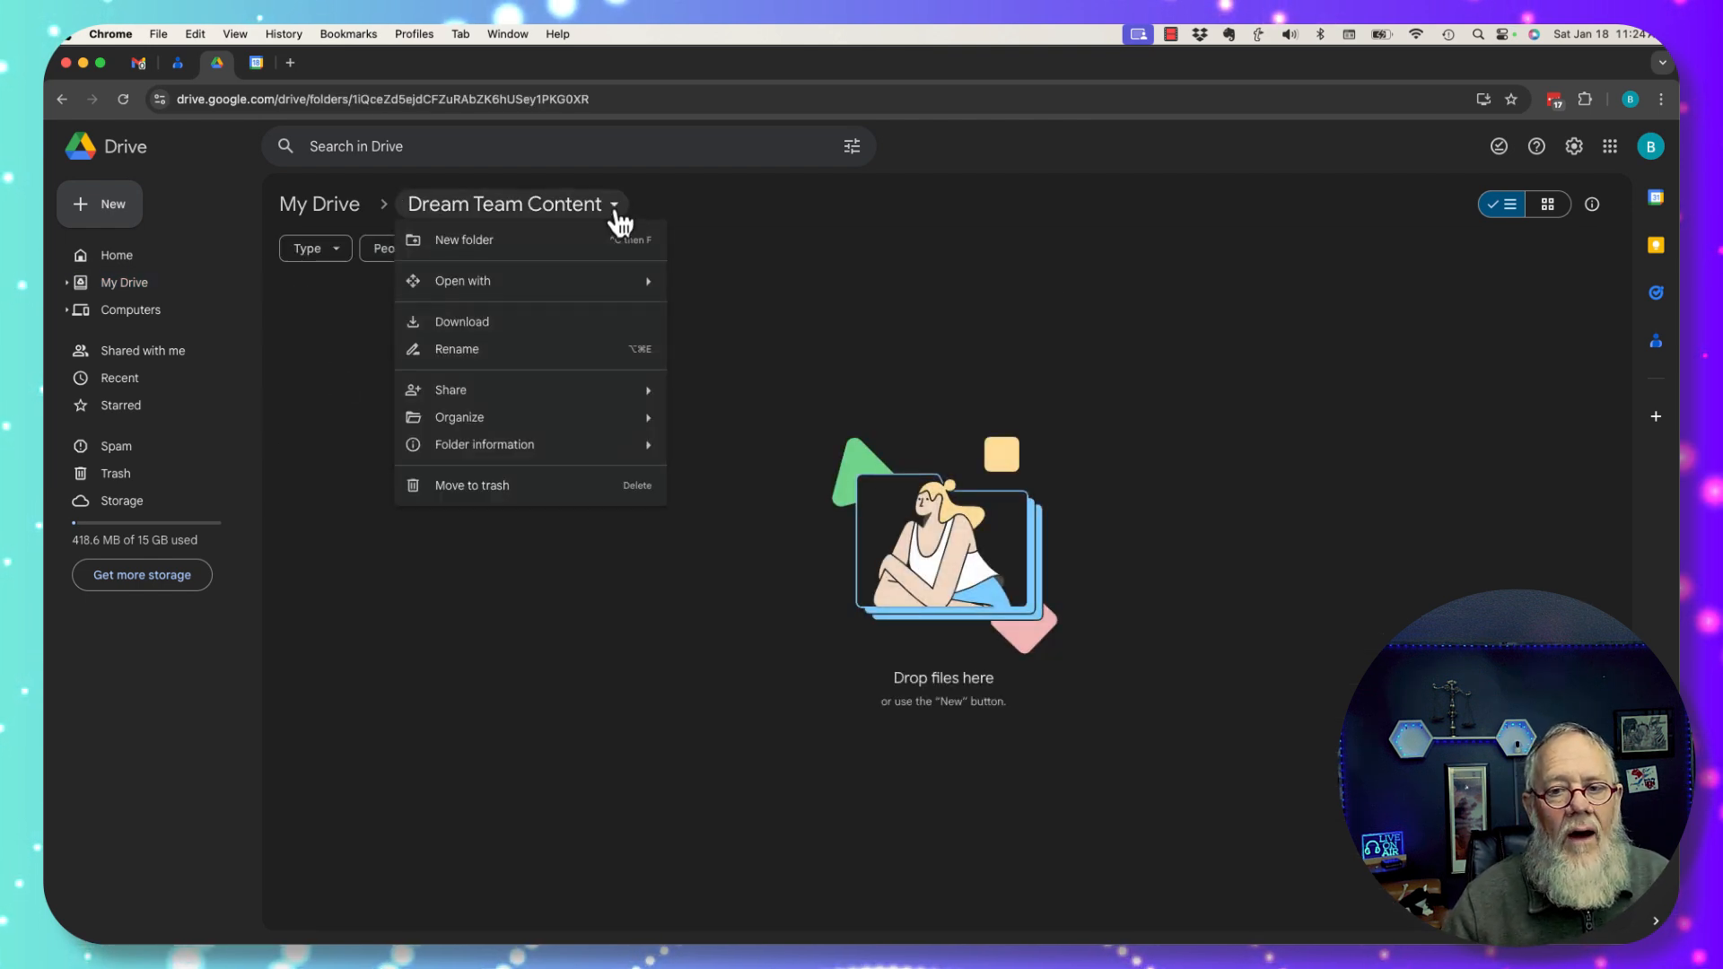
pyautogui.moveTo(481, 396)
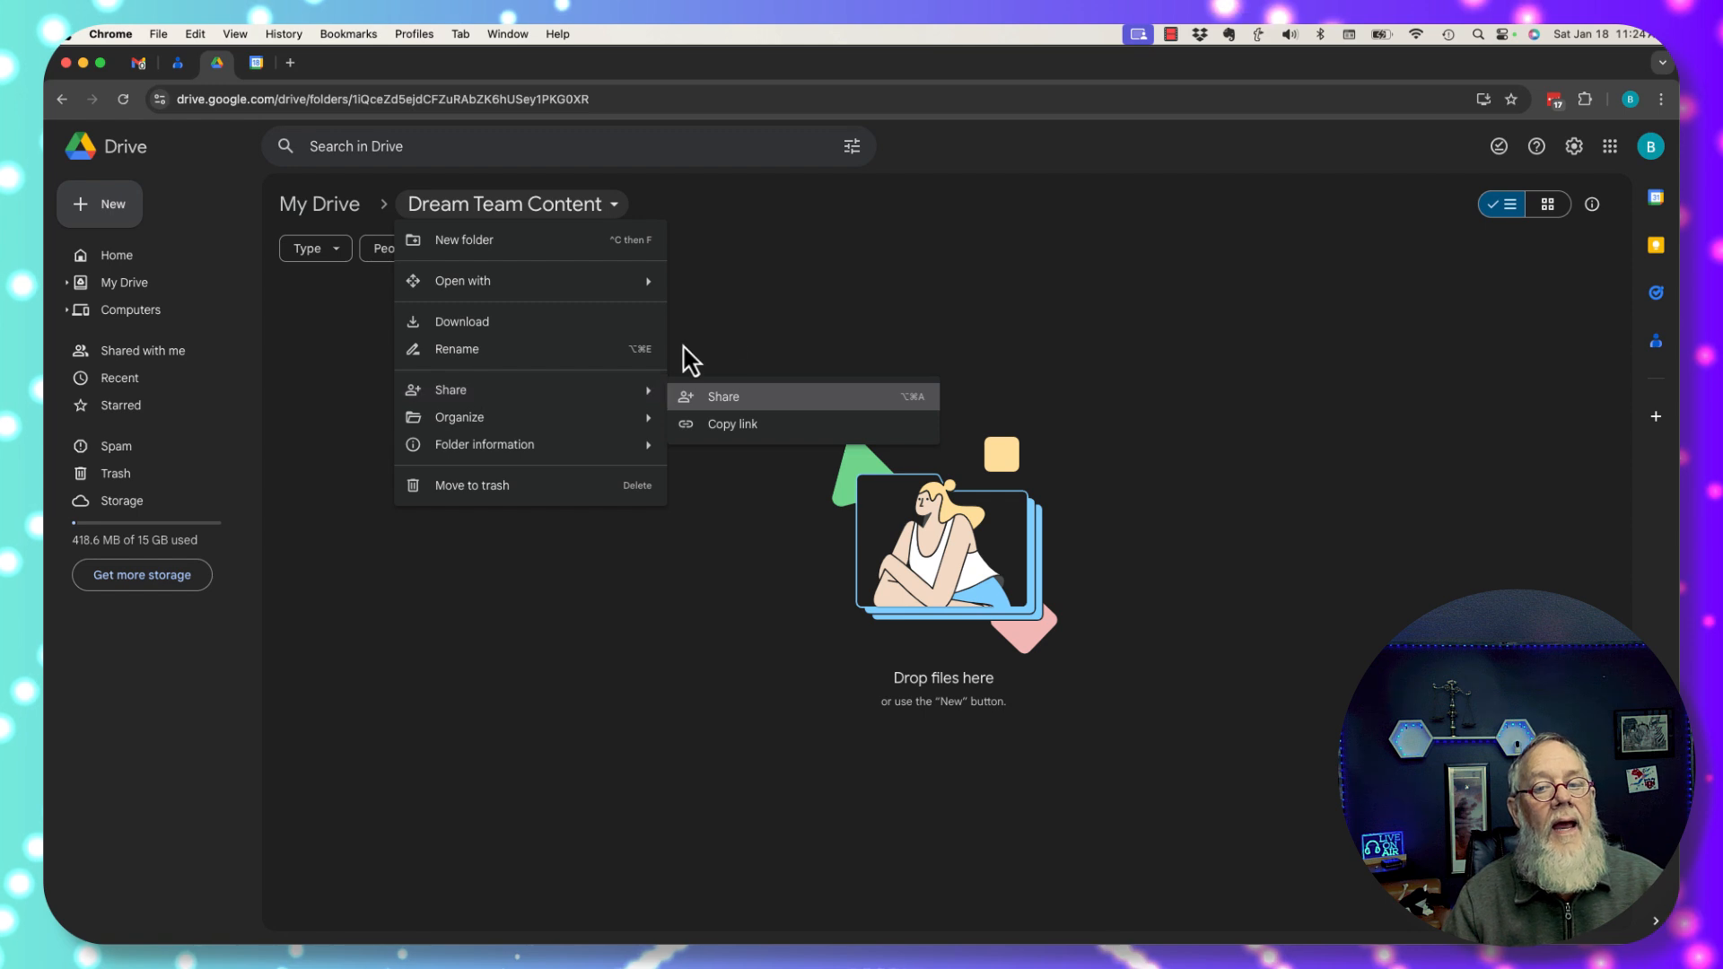
pyautogui.click(799, 278)
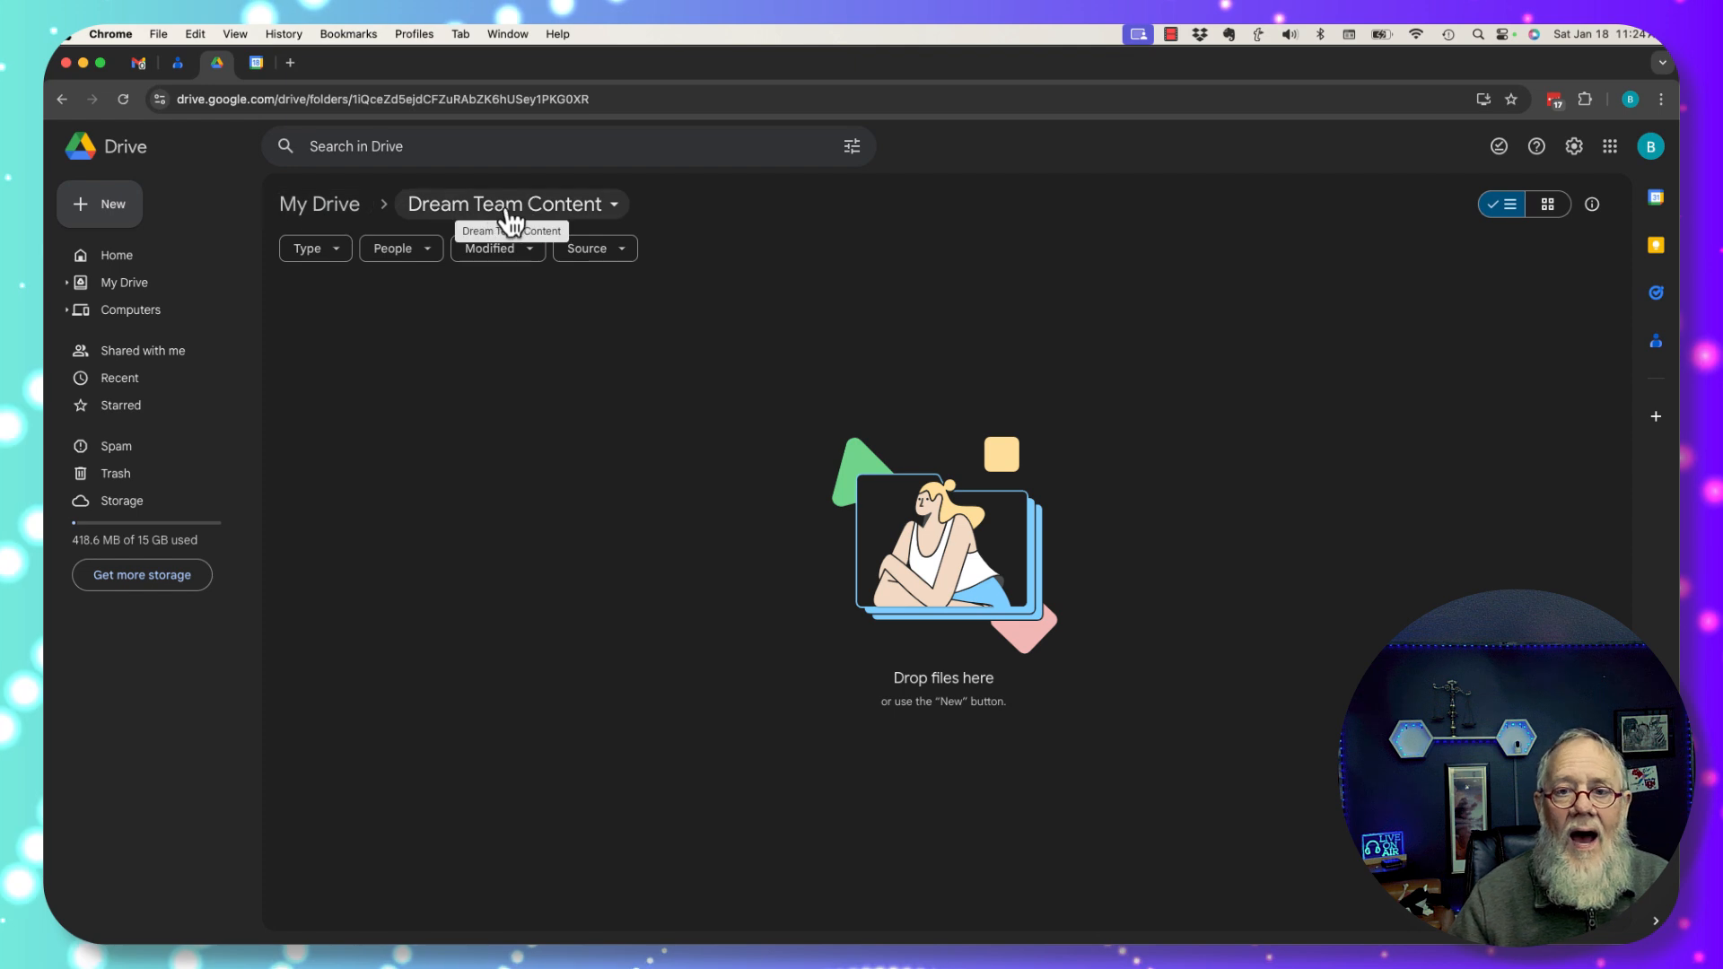
pyautogui.click(616, 213)
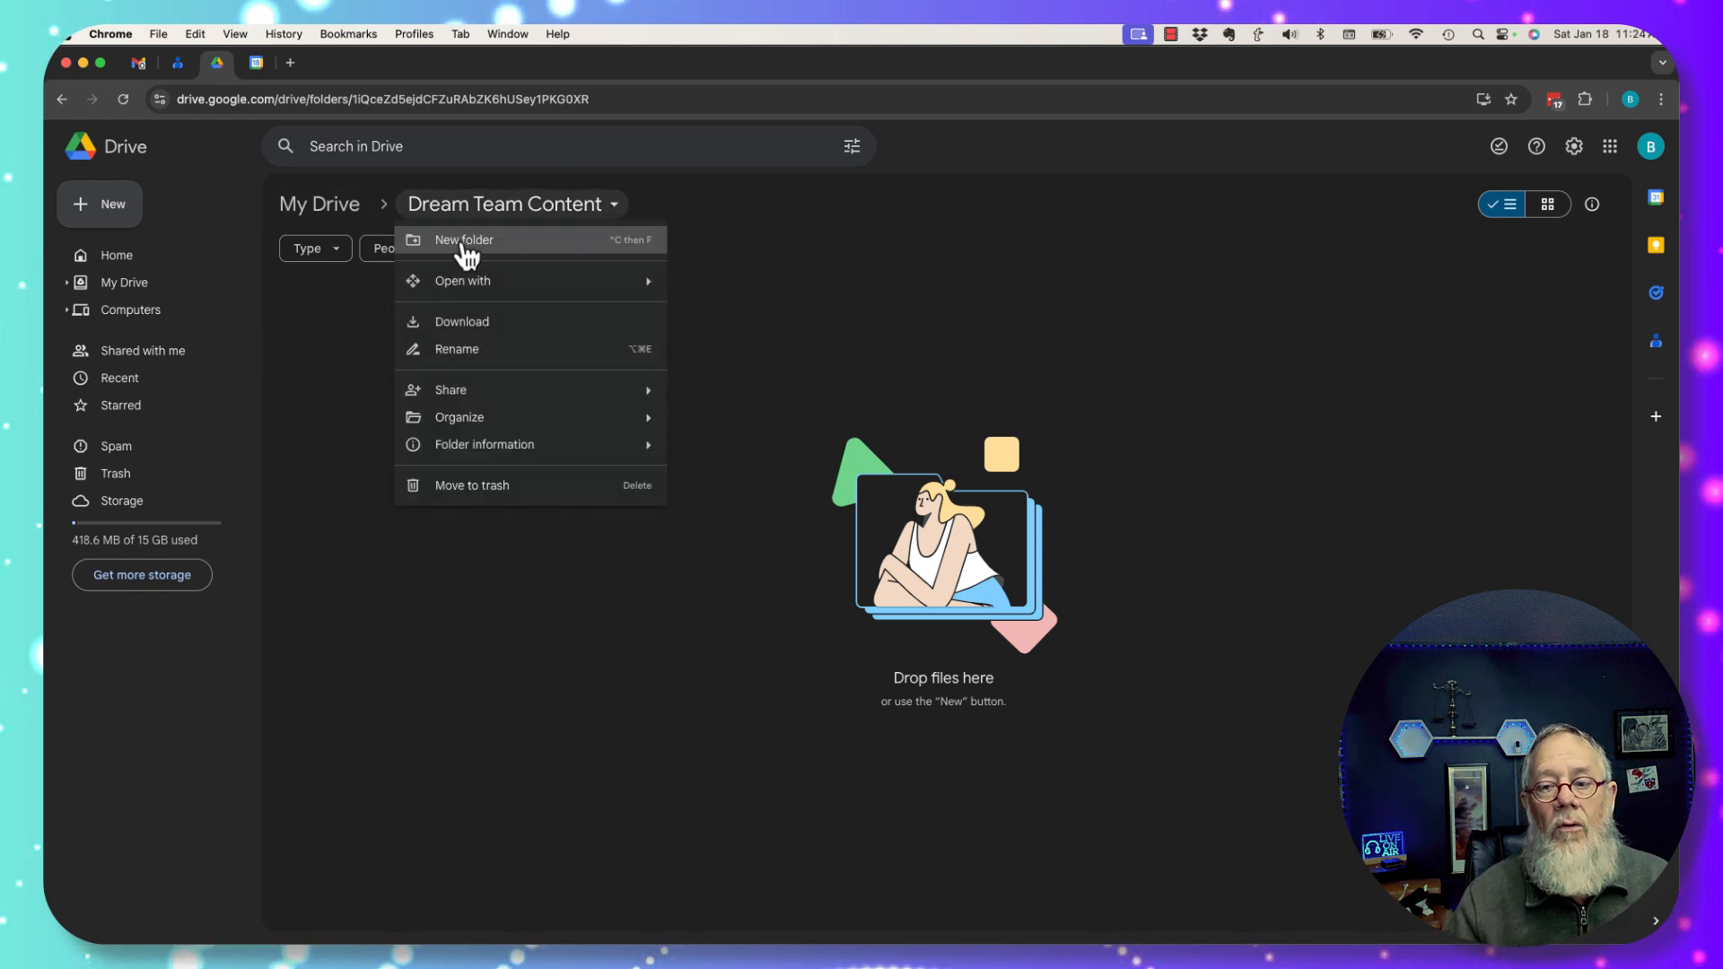
# Create the 'Defense Group Content' subfolder inside Dream Team Content.
pyautogui.click(102, 213)
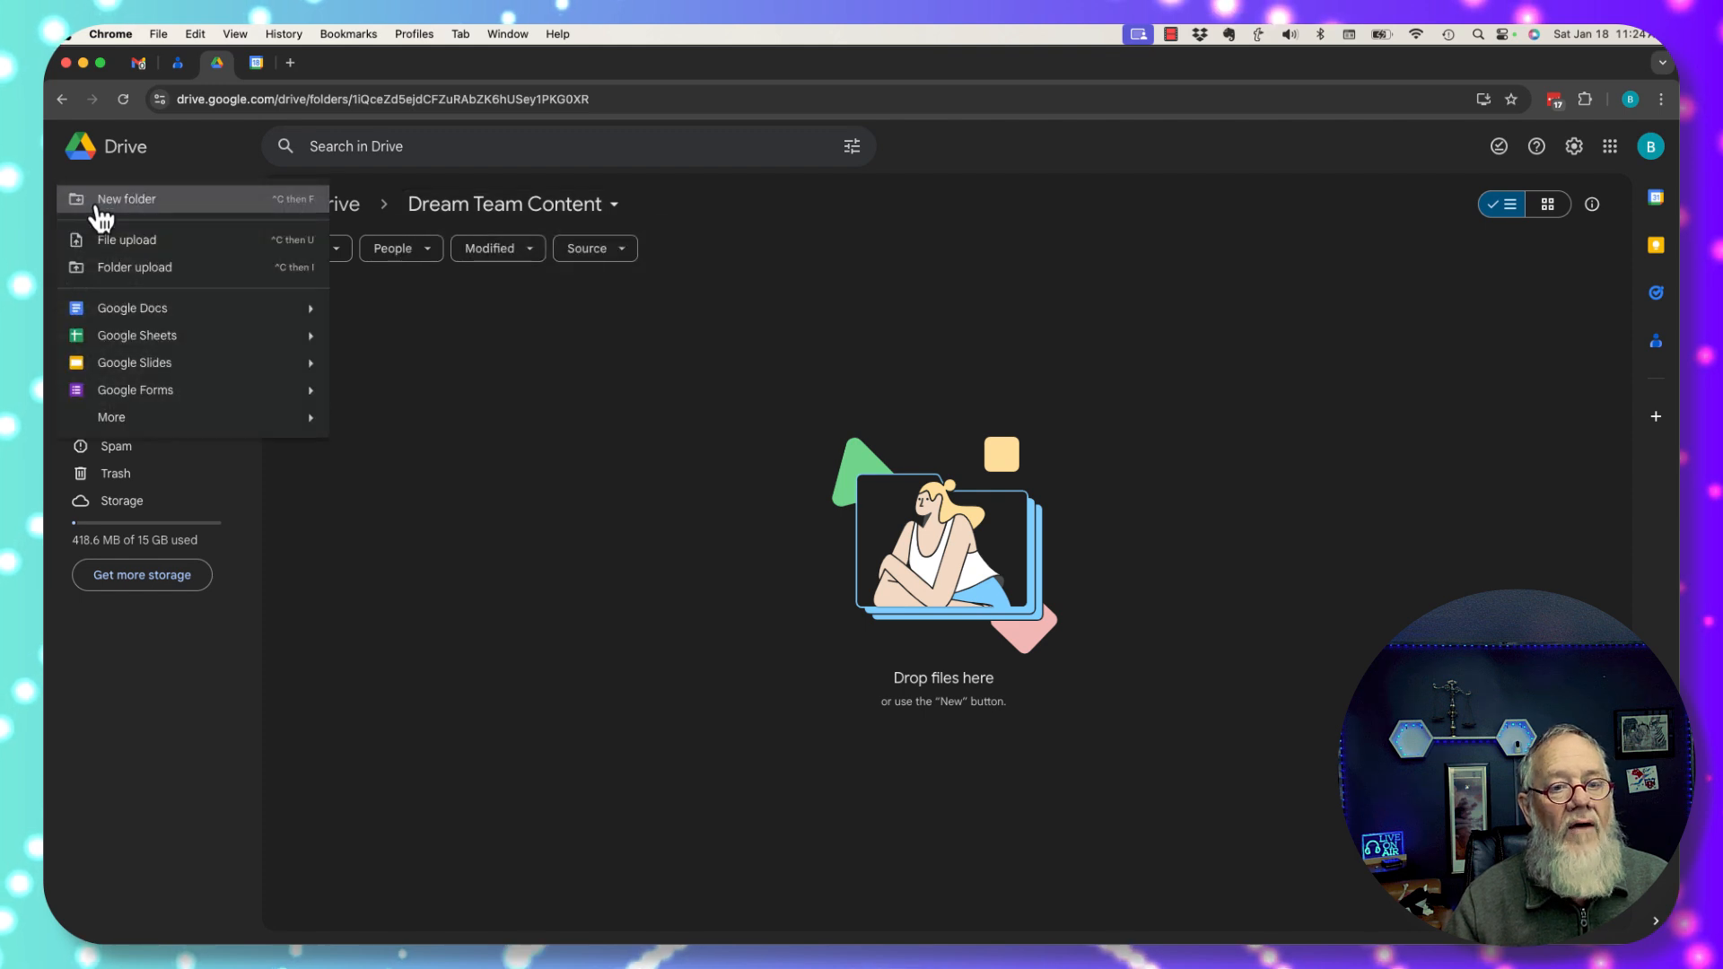
pyautogui.click(522, 370)
pyautogui.rightClick(521, 364)
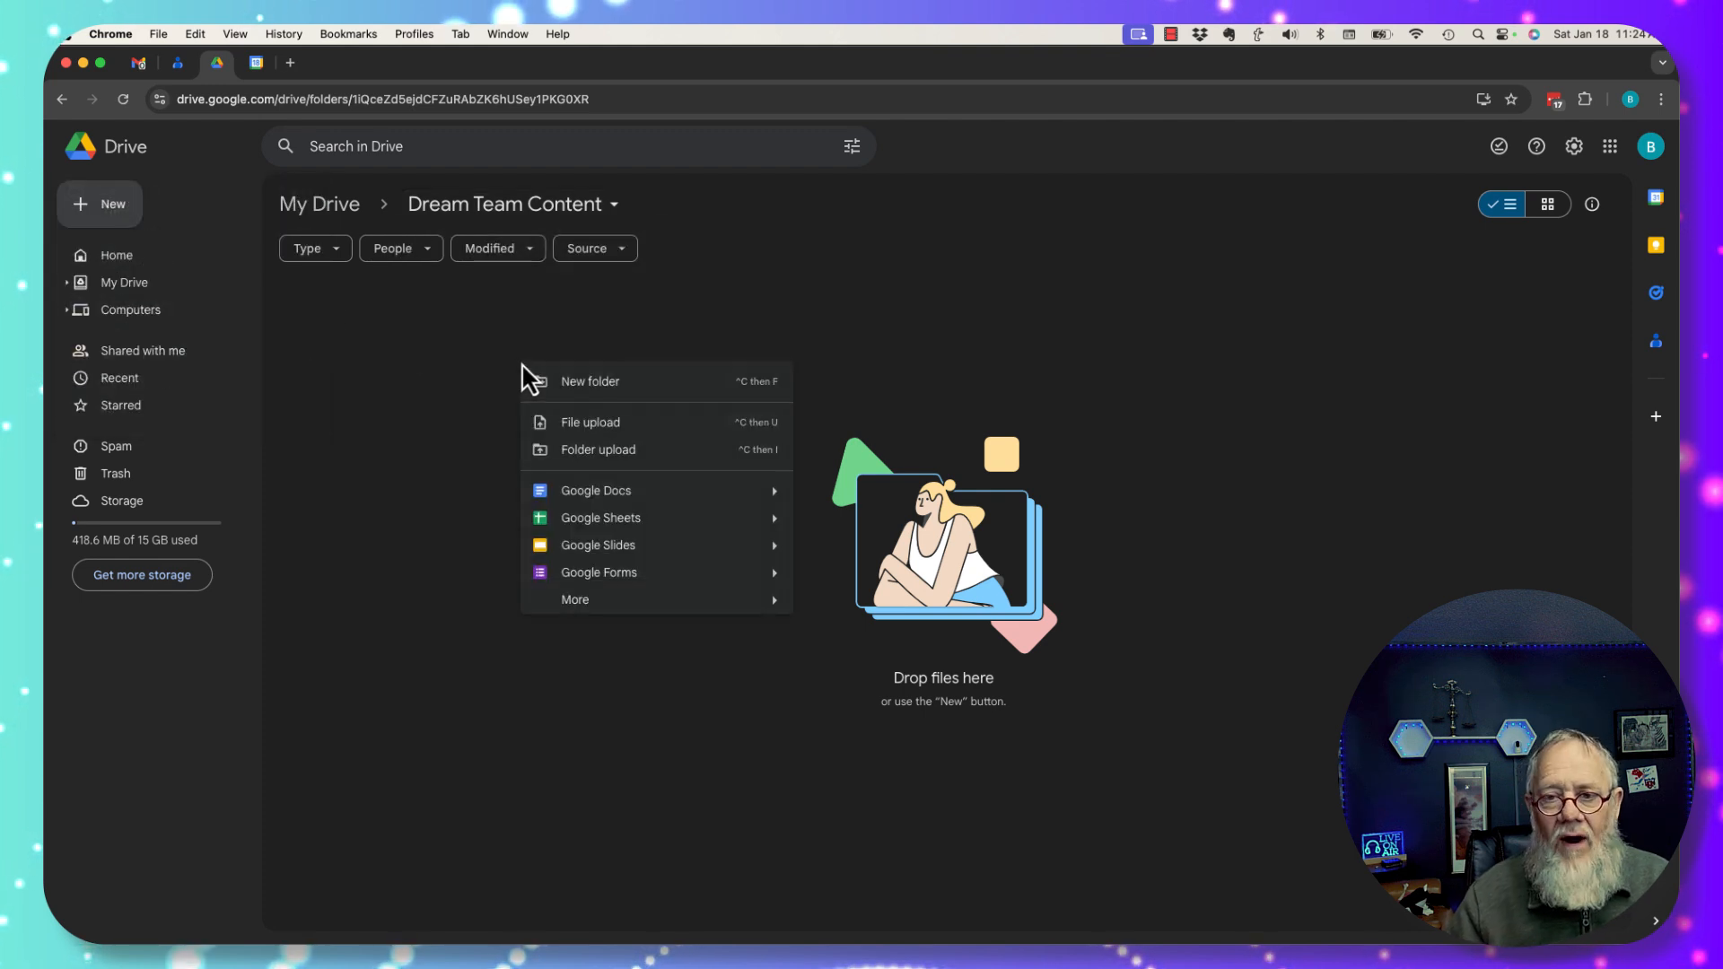
pyautogui.click(562, 383)
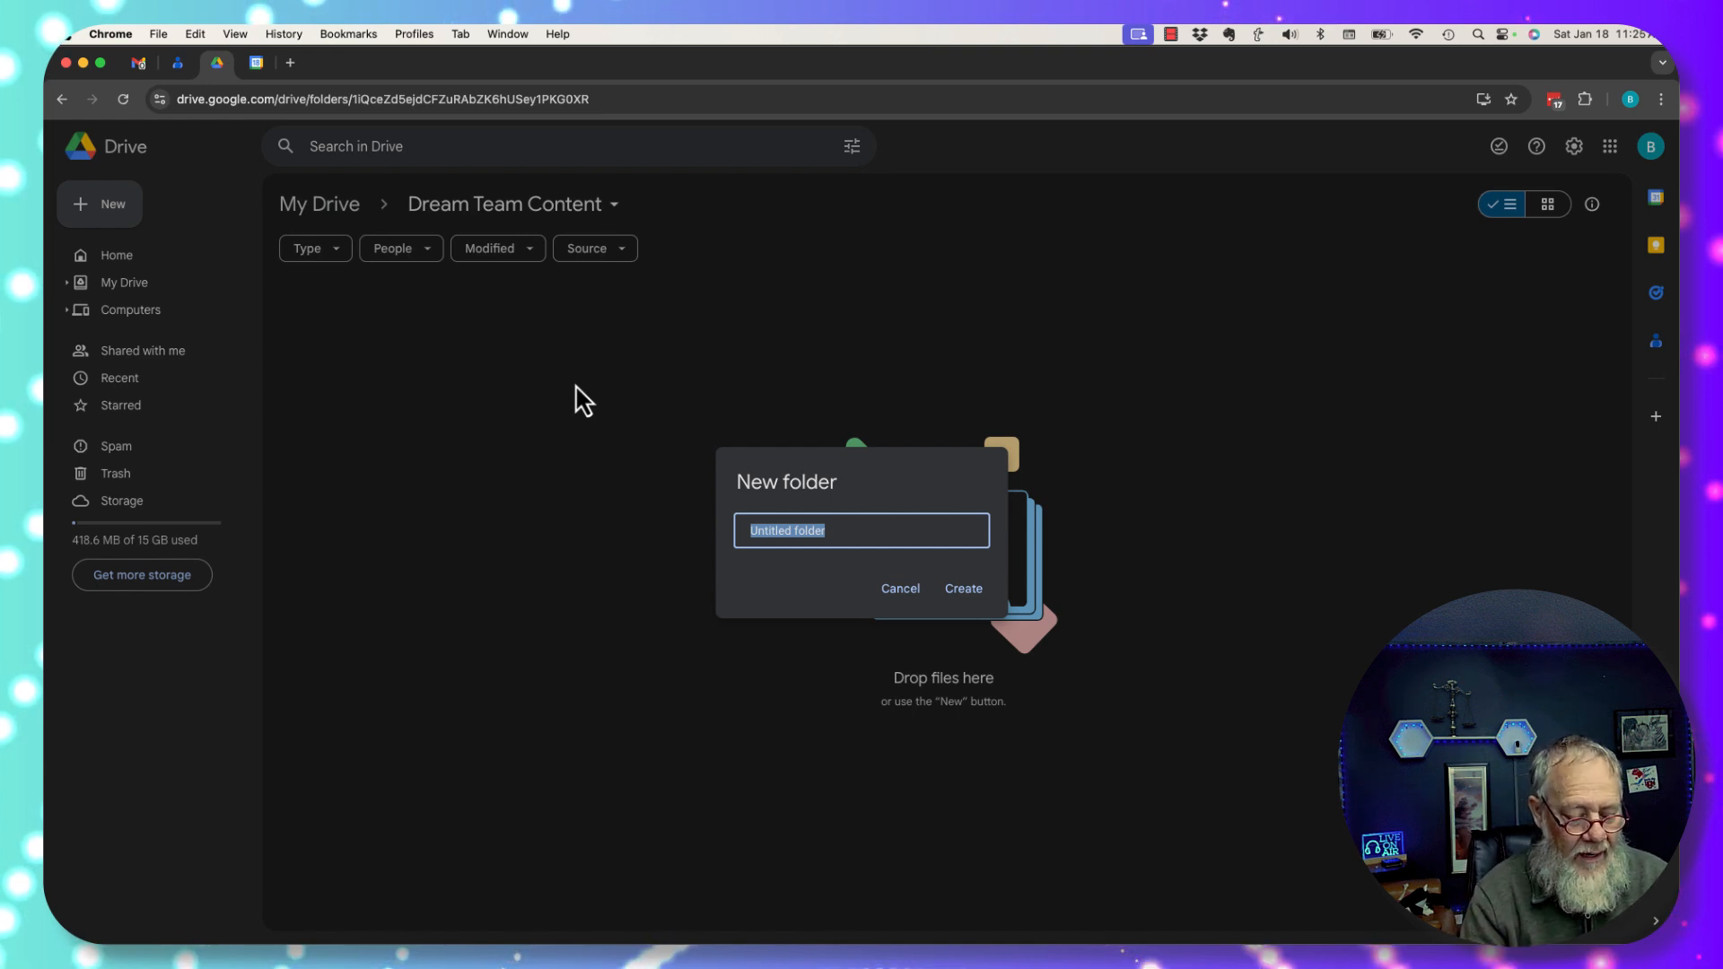
pyautogui.write('Defense')
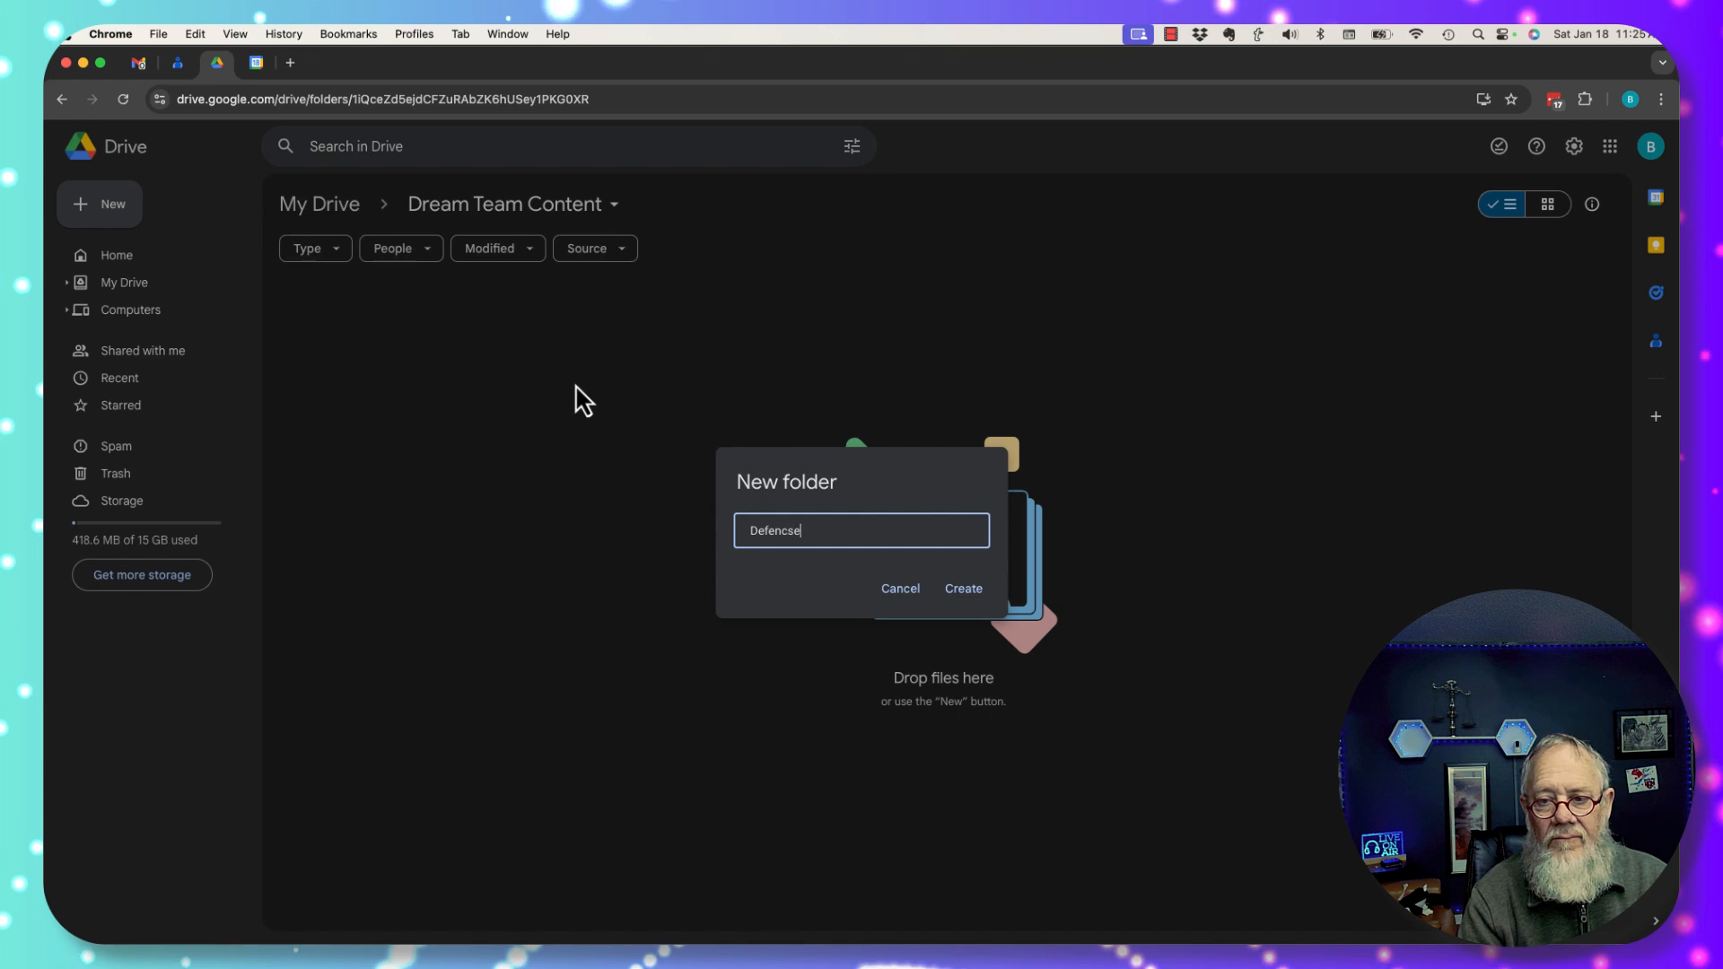
pyautogui.write(' Group Content')
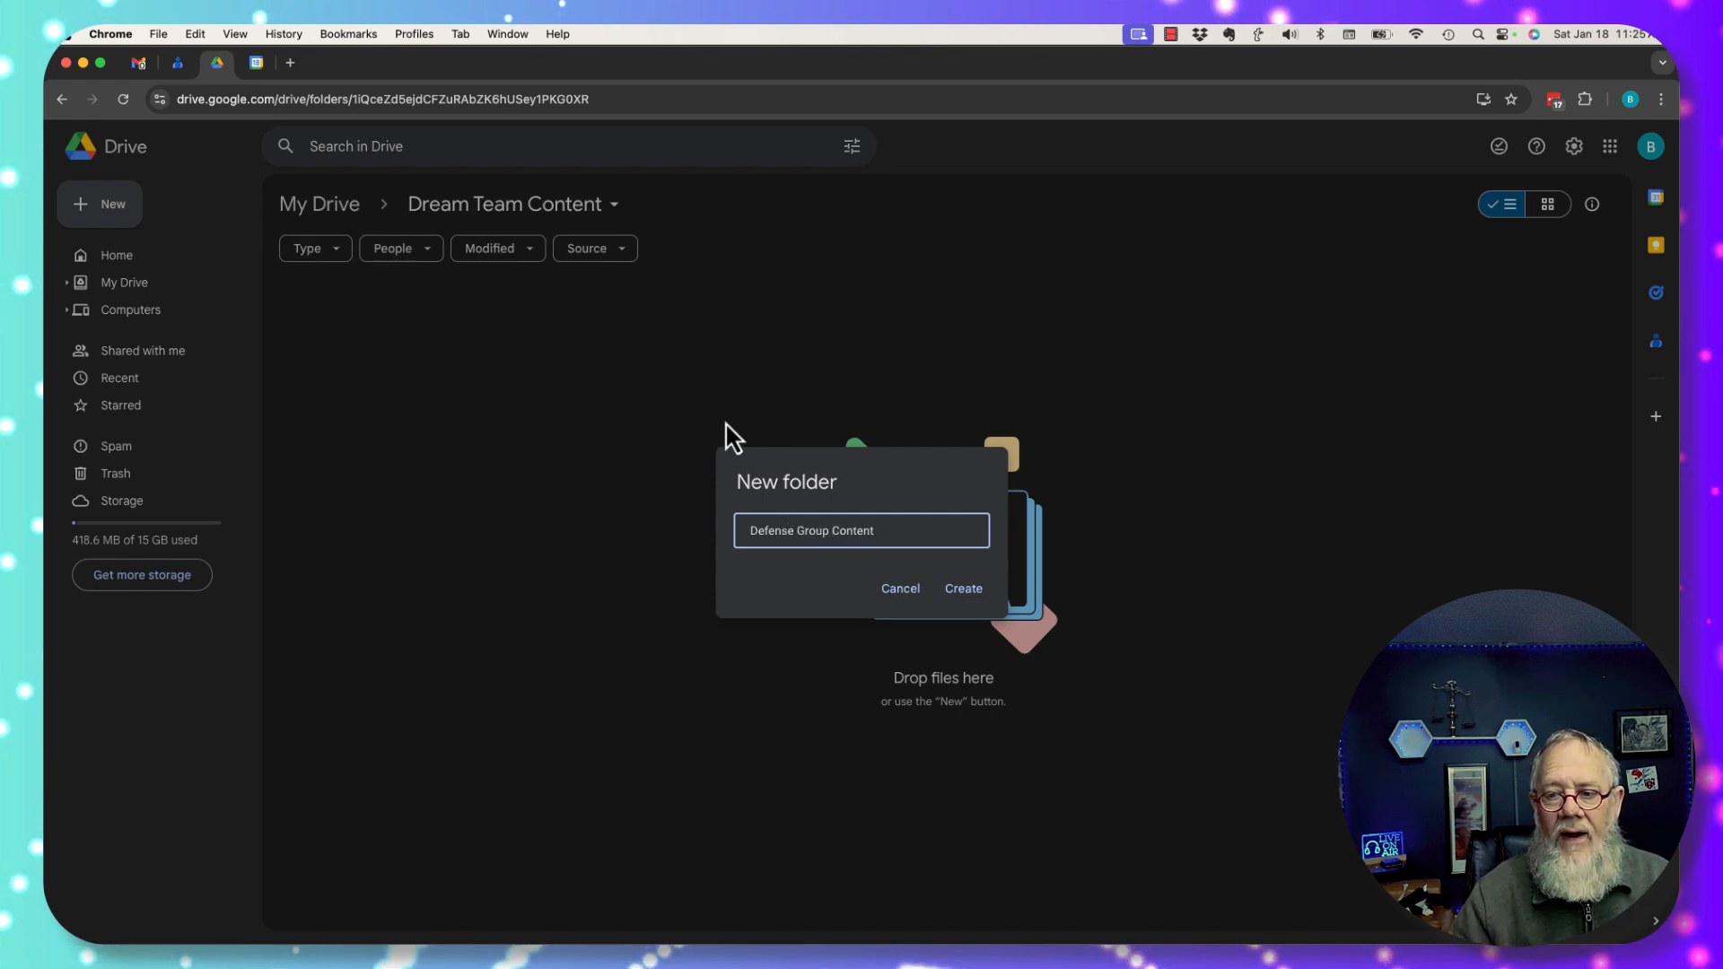
pyautogui.click(957, 588)
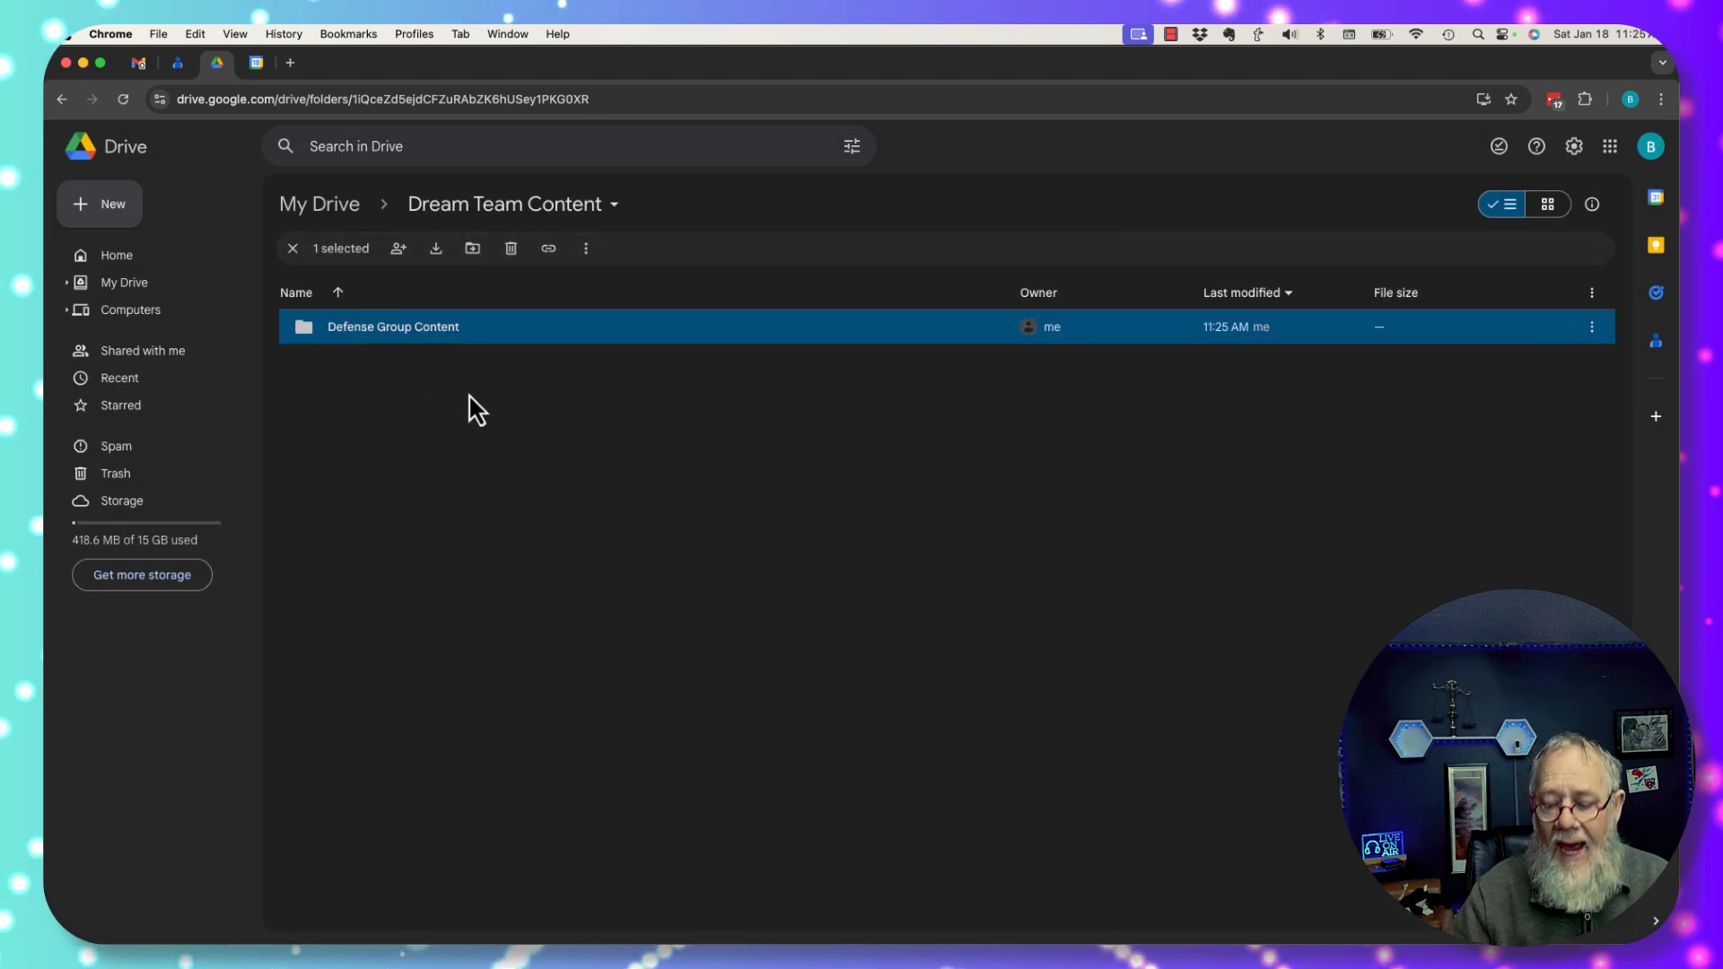
# Create a second subfolder named 'Offensive Group Content'.
pyautogui.rightClick(522, 454)
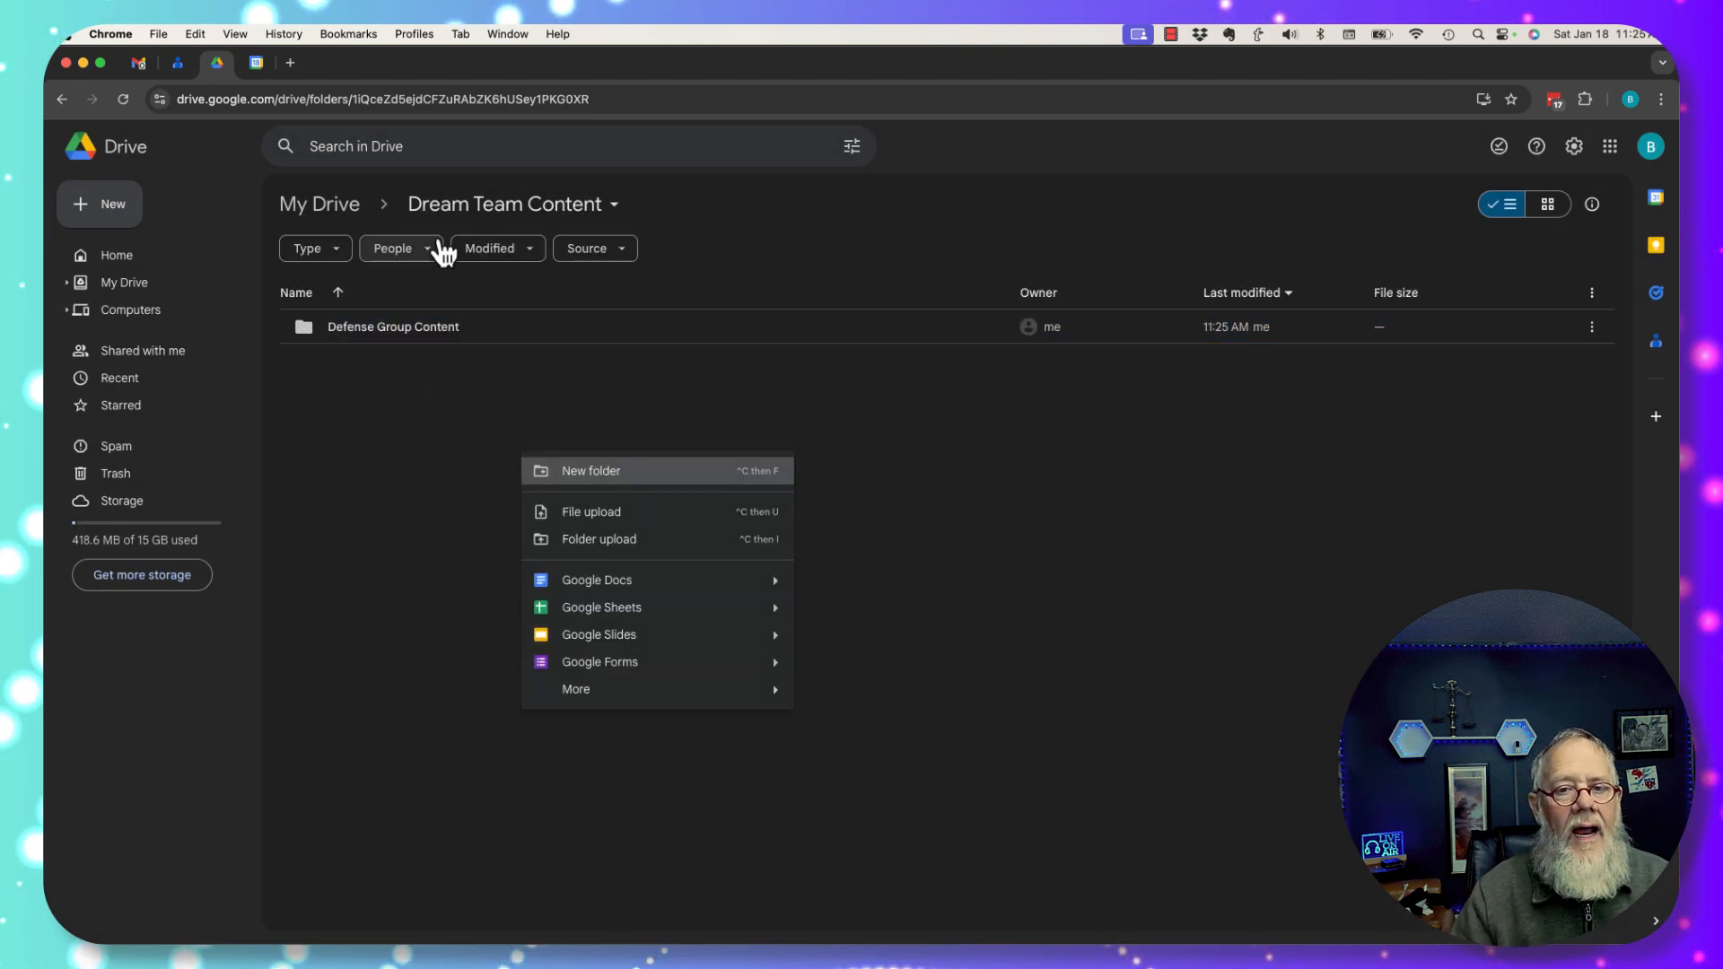
pyautogui.click(584, 471)
pyautogui.write('Offe')
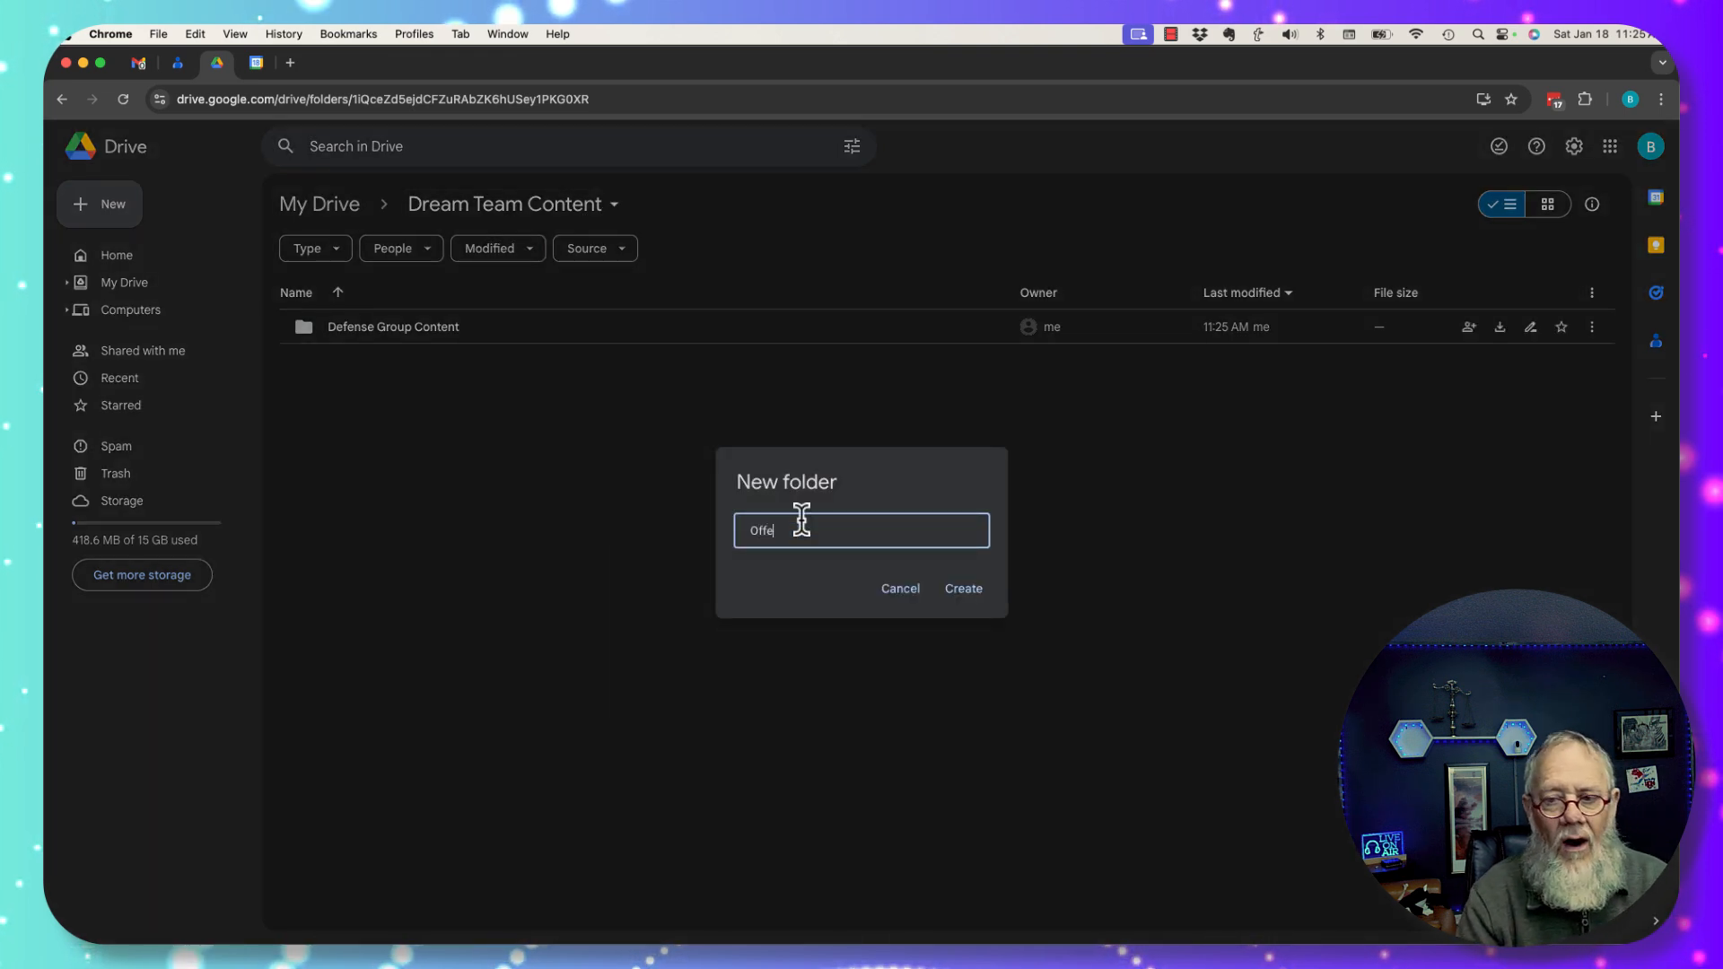
pyautogui.write('nsiv')
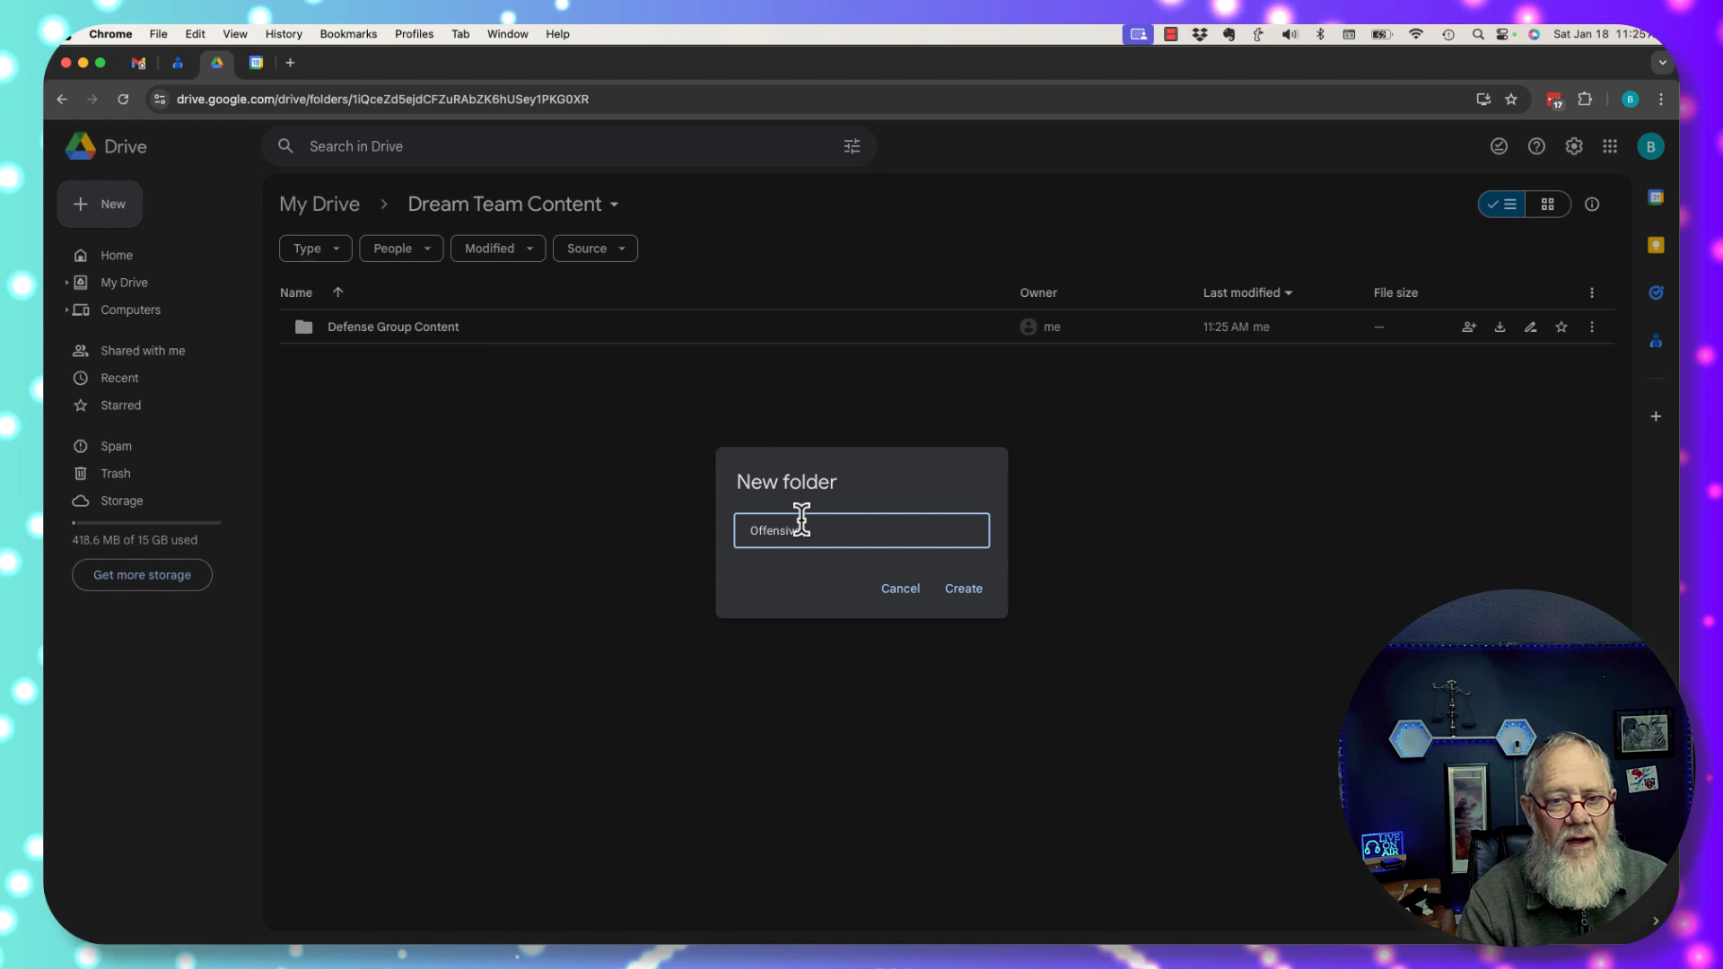
pyautogui.write('e Group Conte')
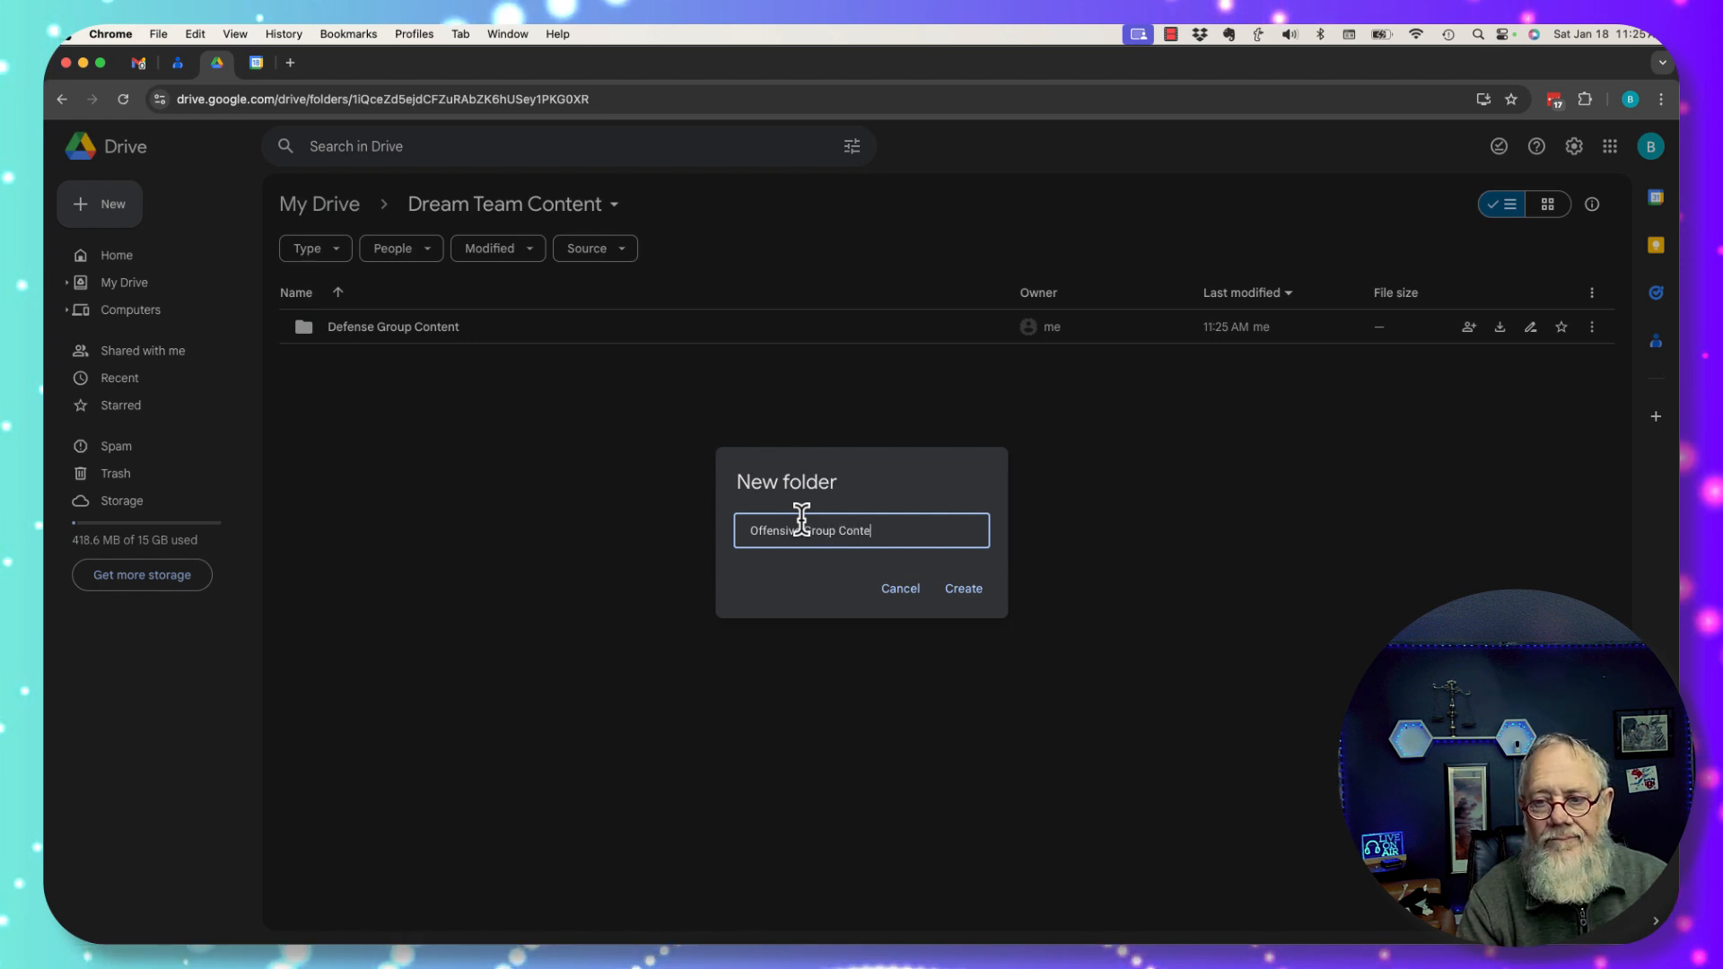
pyautogui.write('nt')
pyautogui.click(963, 589)
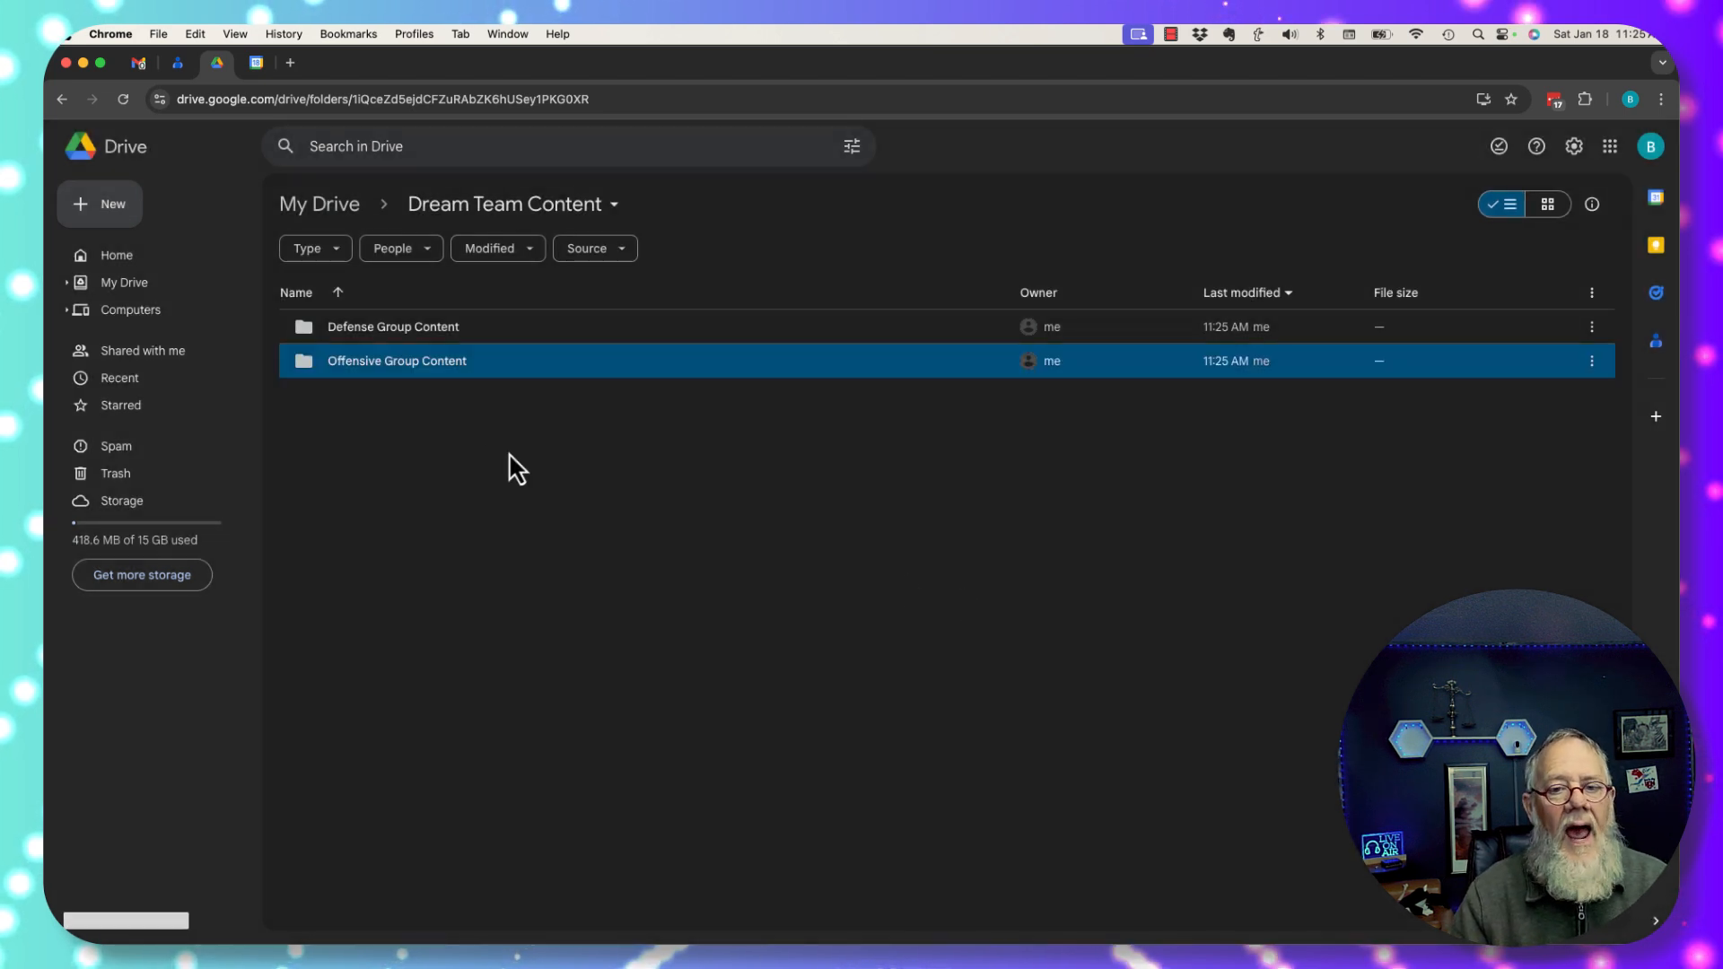
# Create a third subfolder named 'Special Teams Content', fixing a typo in the name.
pyautogui.click(455, 485)
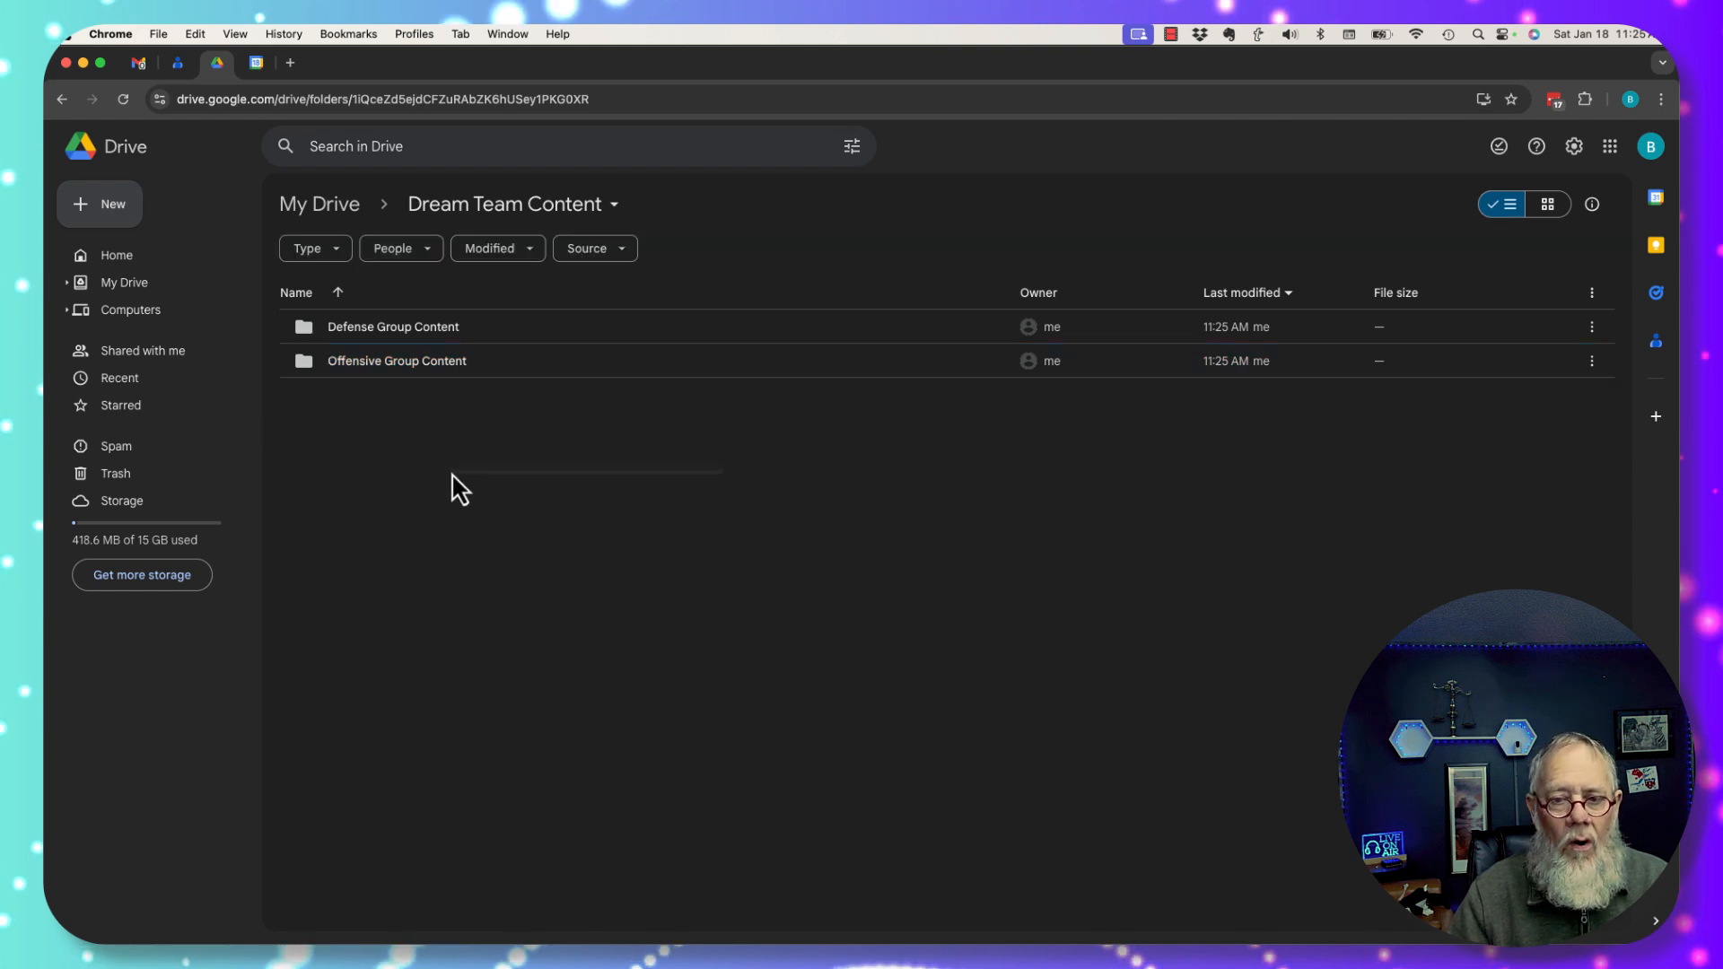
pyautogui.rightClick(455, 485)
pyautogui.click(503, 500)
pyautogui.write('S')
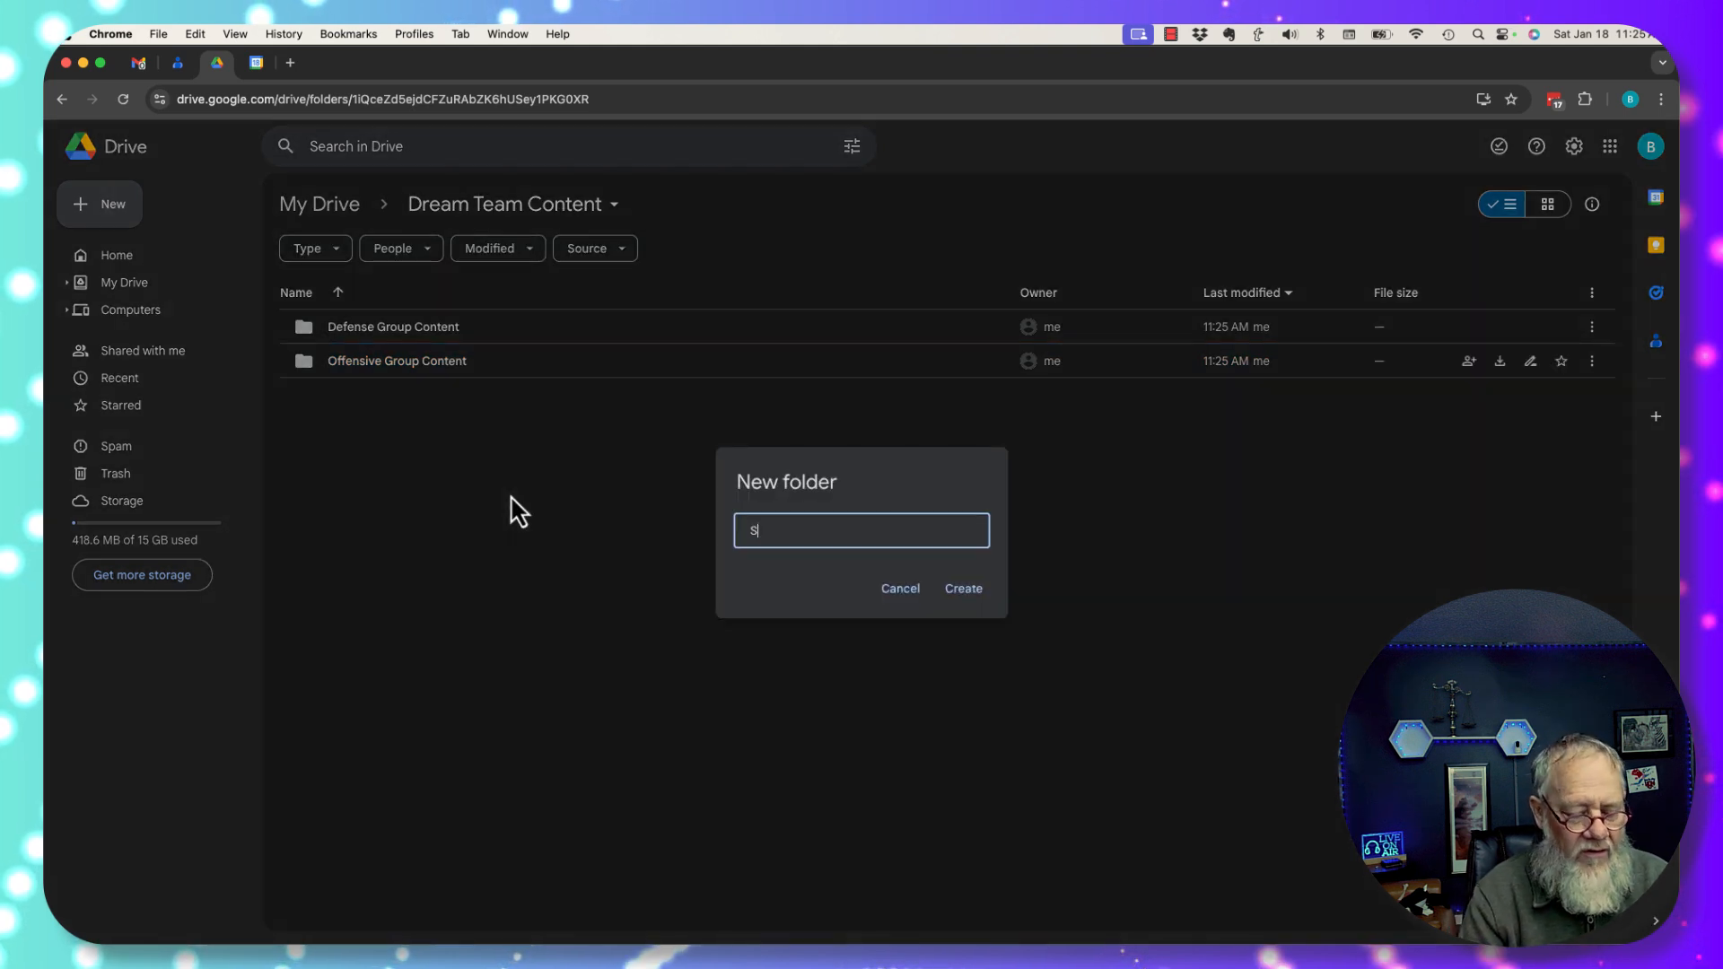
pyautogui.write('pecial Teams')
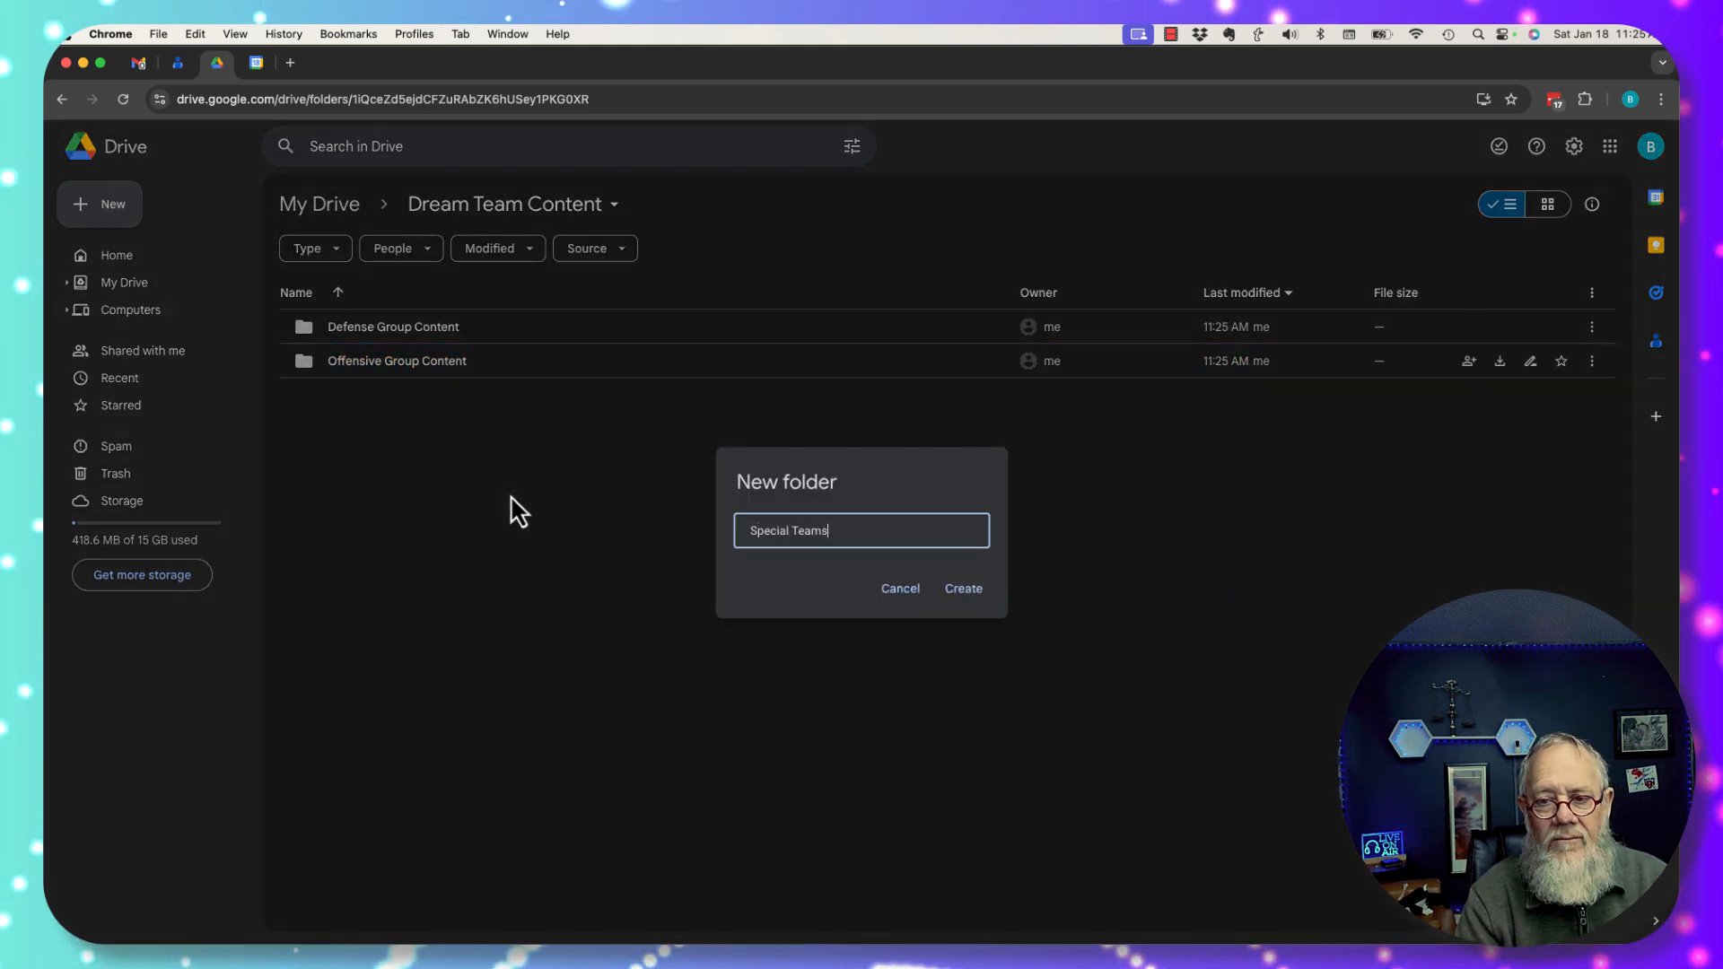
pyautogui.write(' Conent')
pyautogui.press('BackSpace')
pyautogui.press('BackSpace')
pyautogui.press('BackSpace')
pyautogui.write('tent')
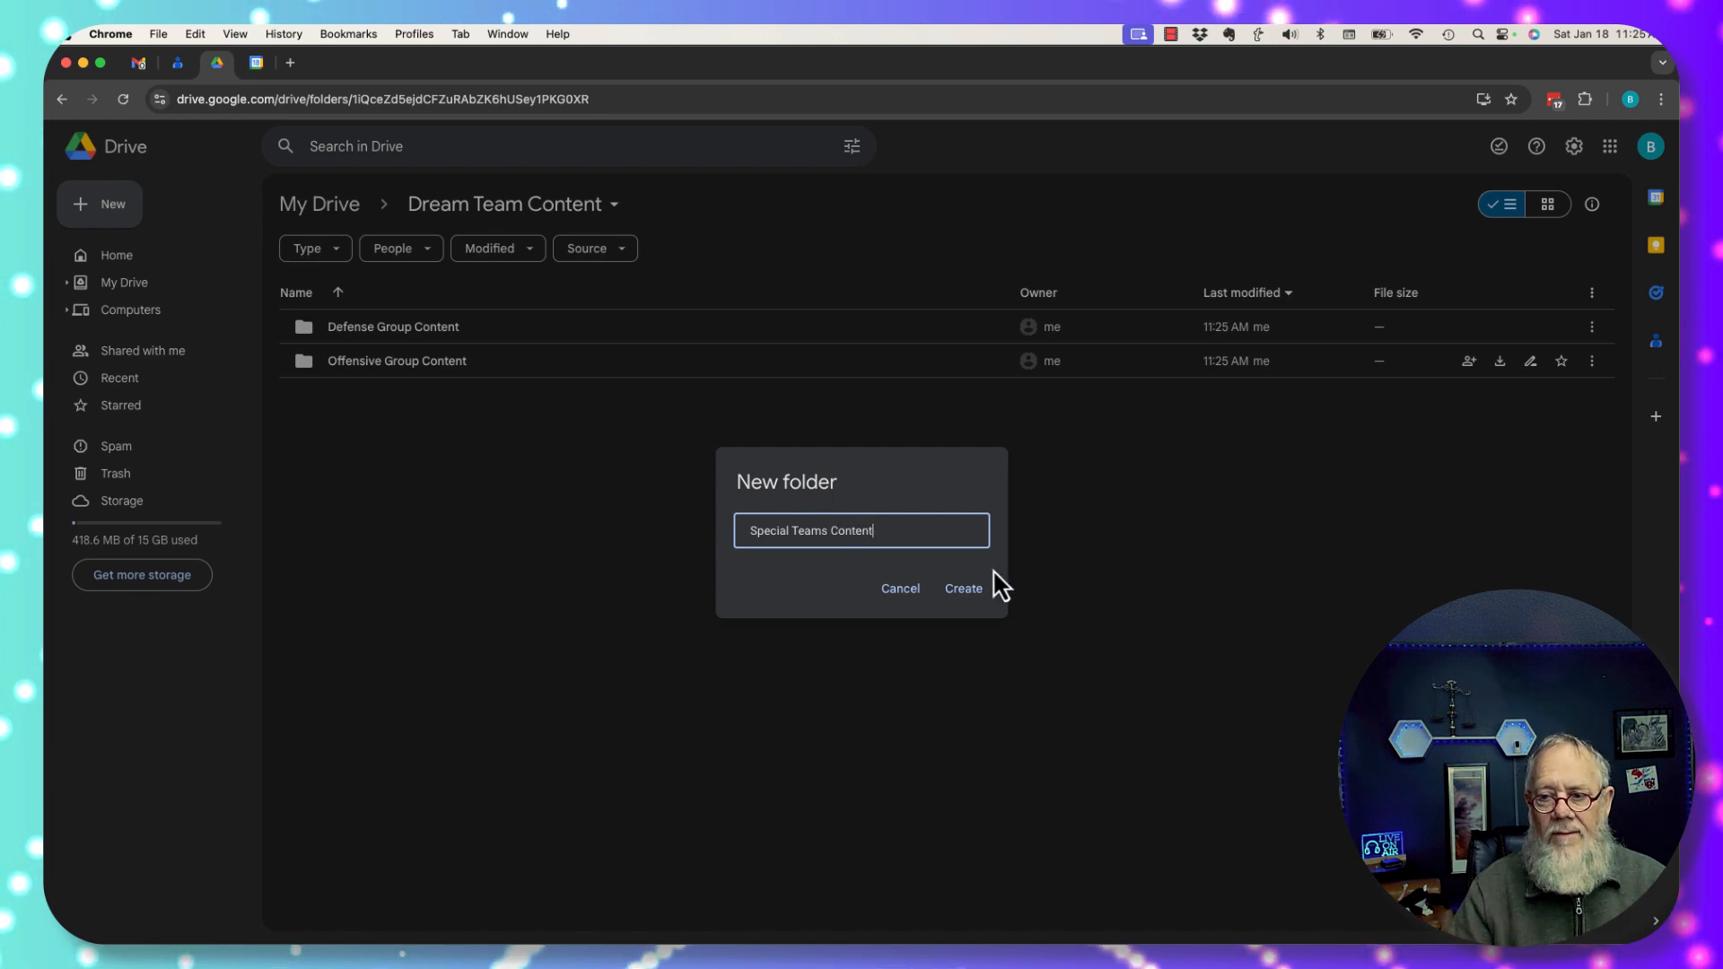
pyautogui.click(968, 588)
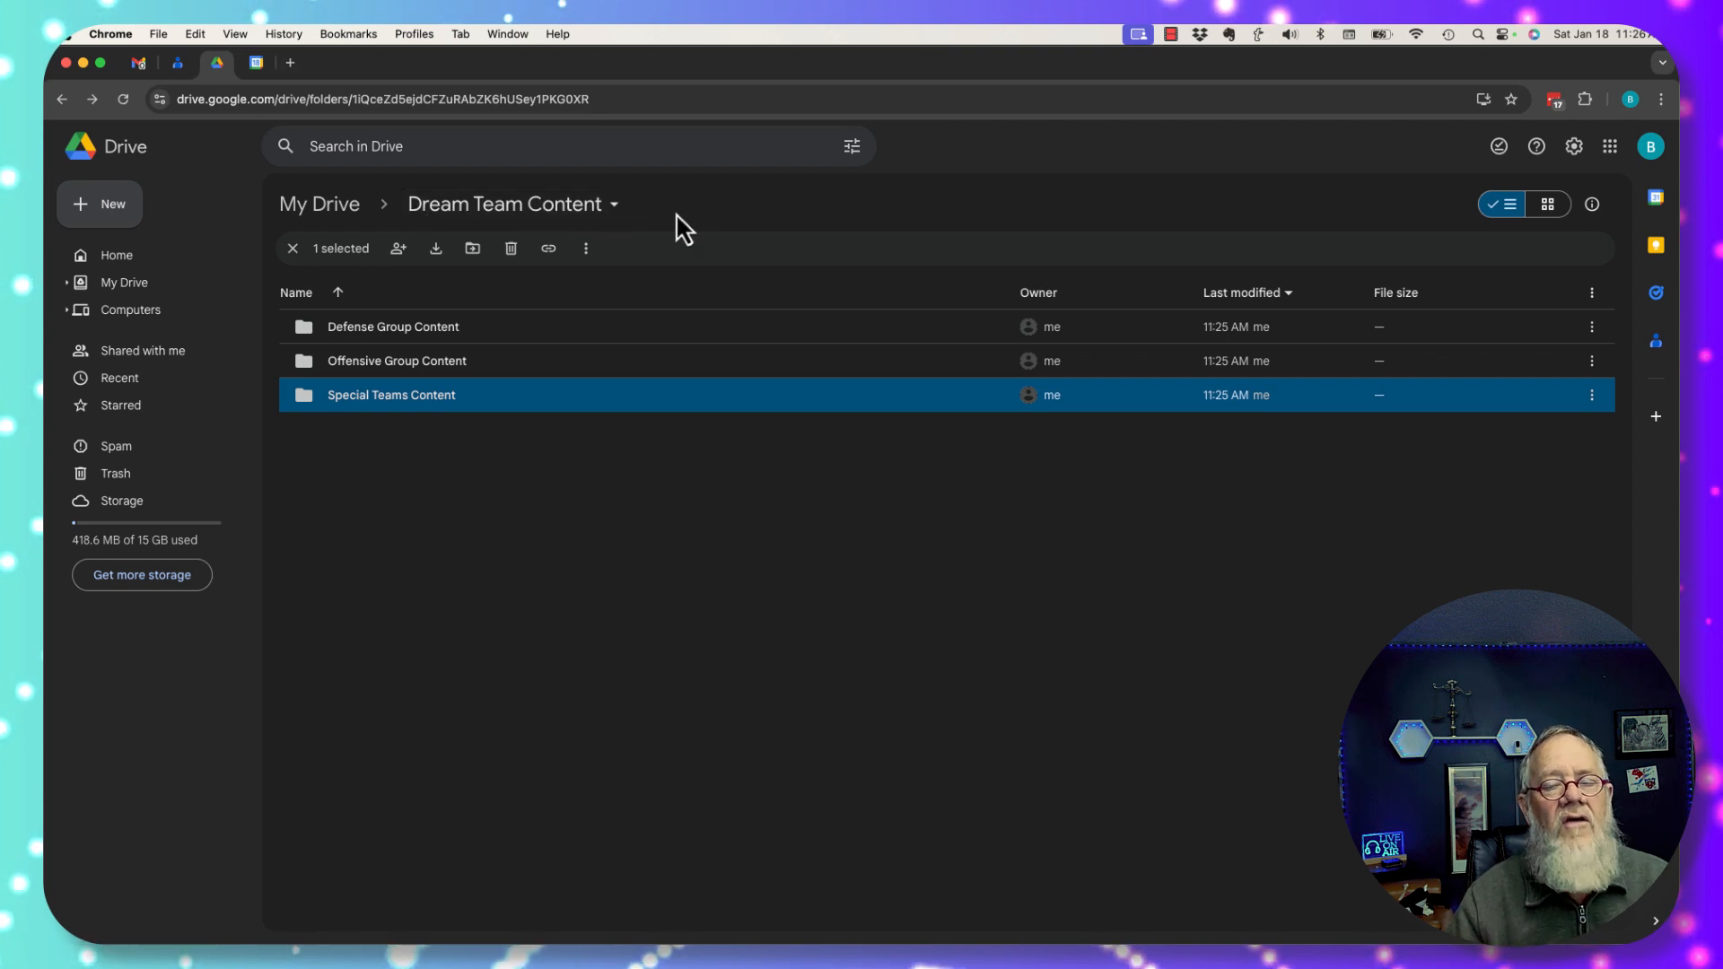
# Add the teammate as an Editor in the Dream Team Content share settings.
pyautogui.click(615, 211)
pyautogui.moveTo(482, 388)
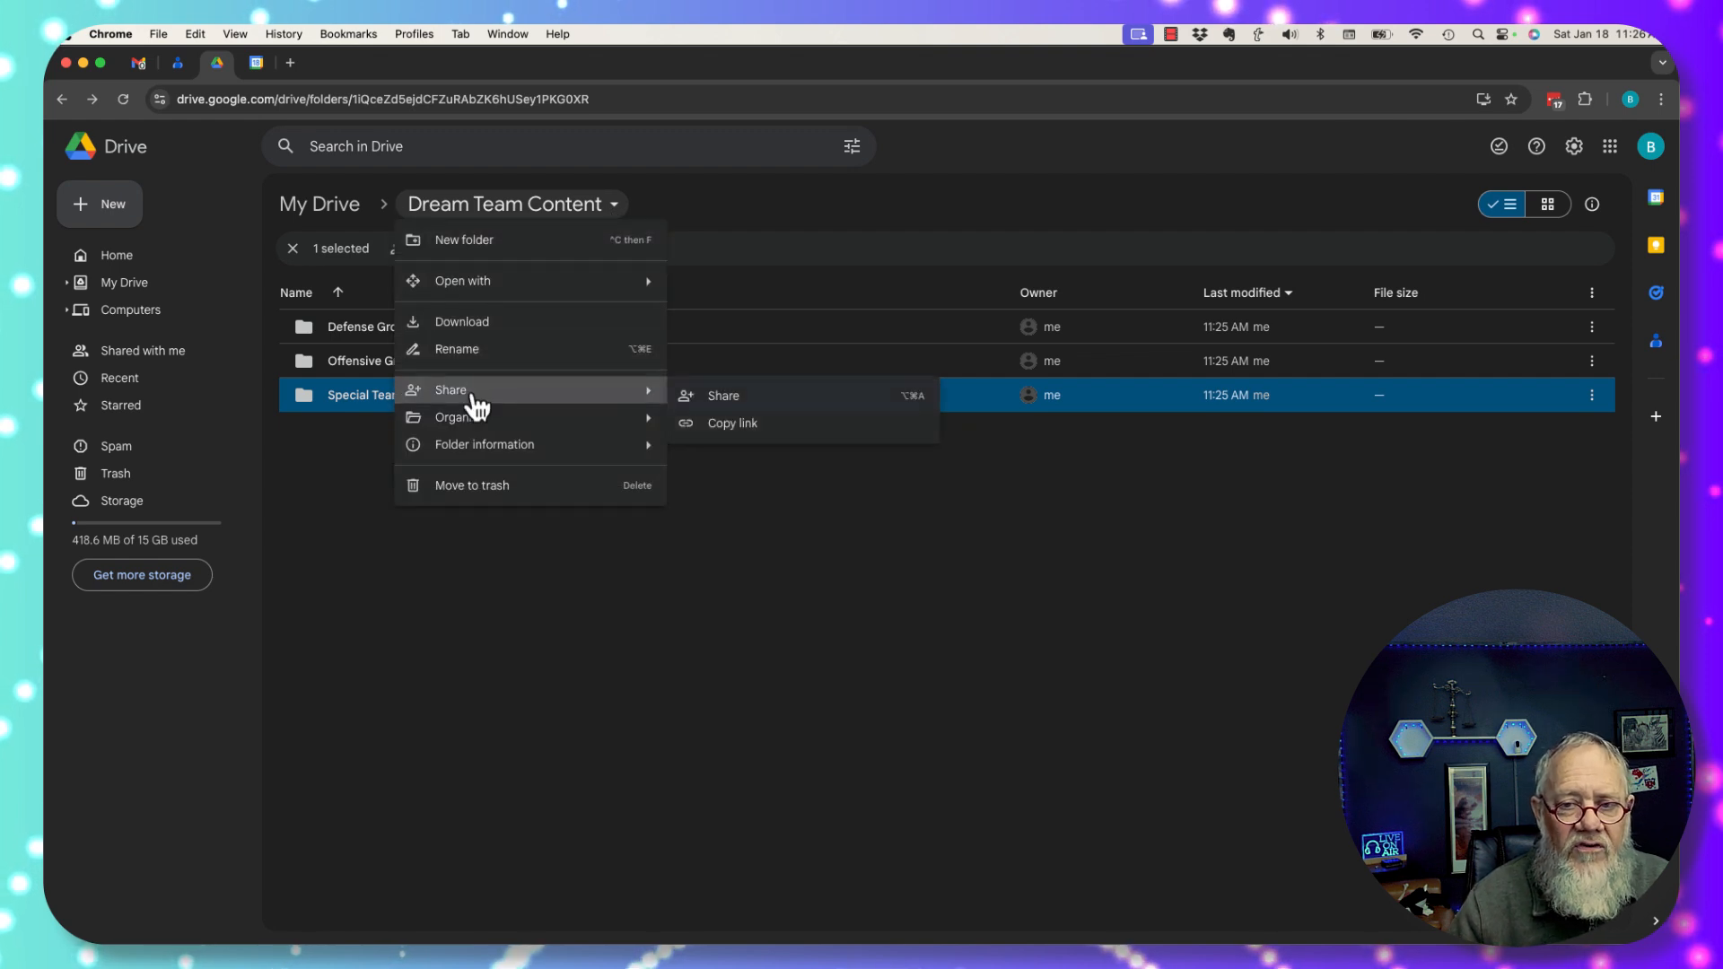
pyautogui.click(763, 397)
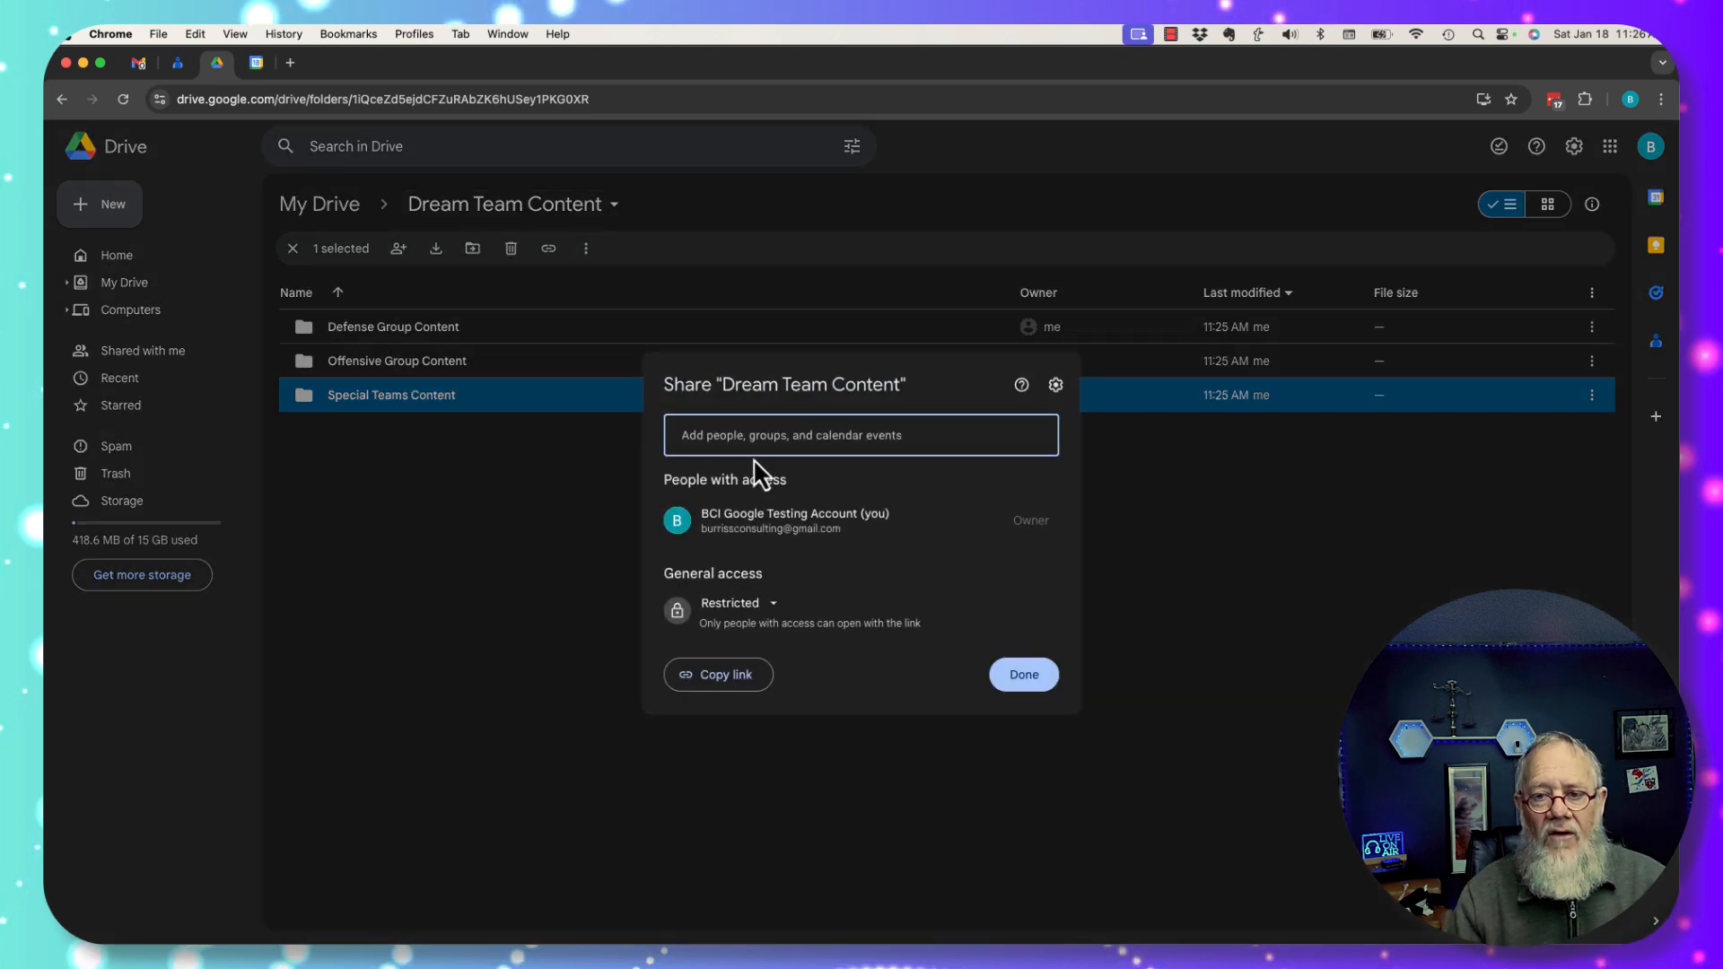
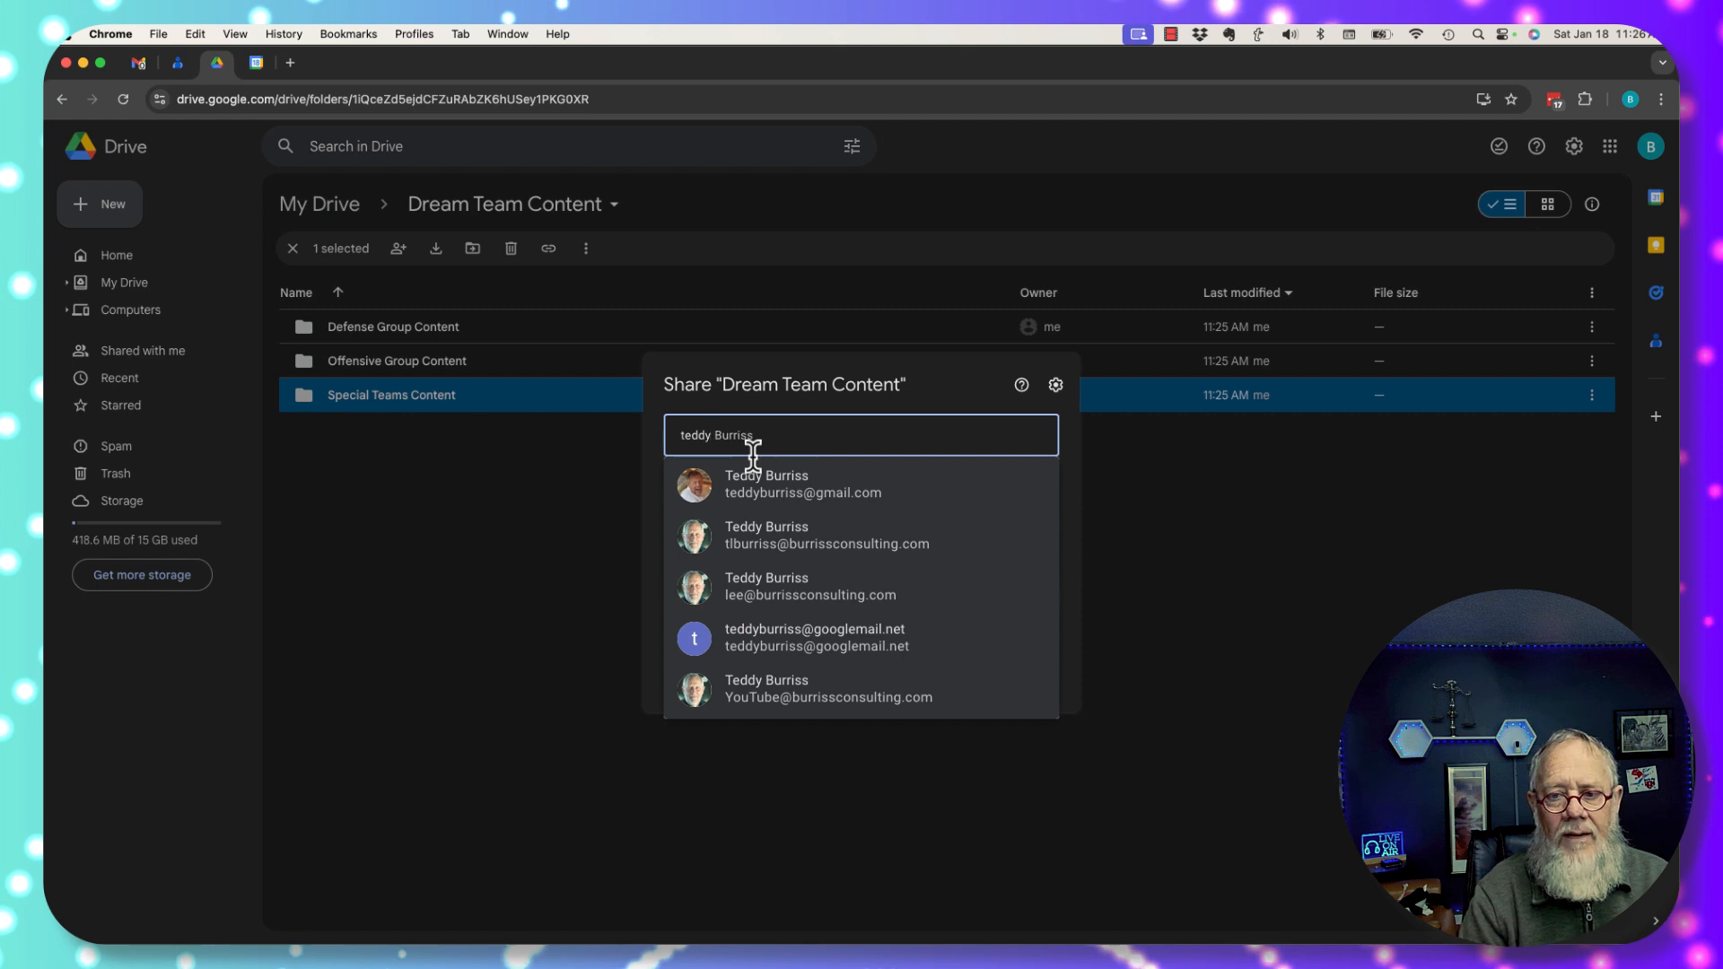
pyautogui.click(809, 483)
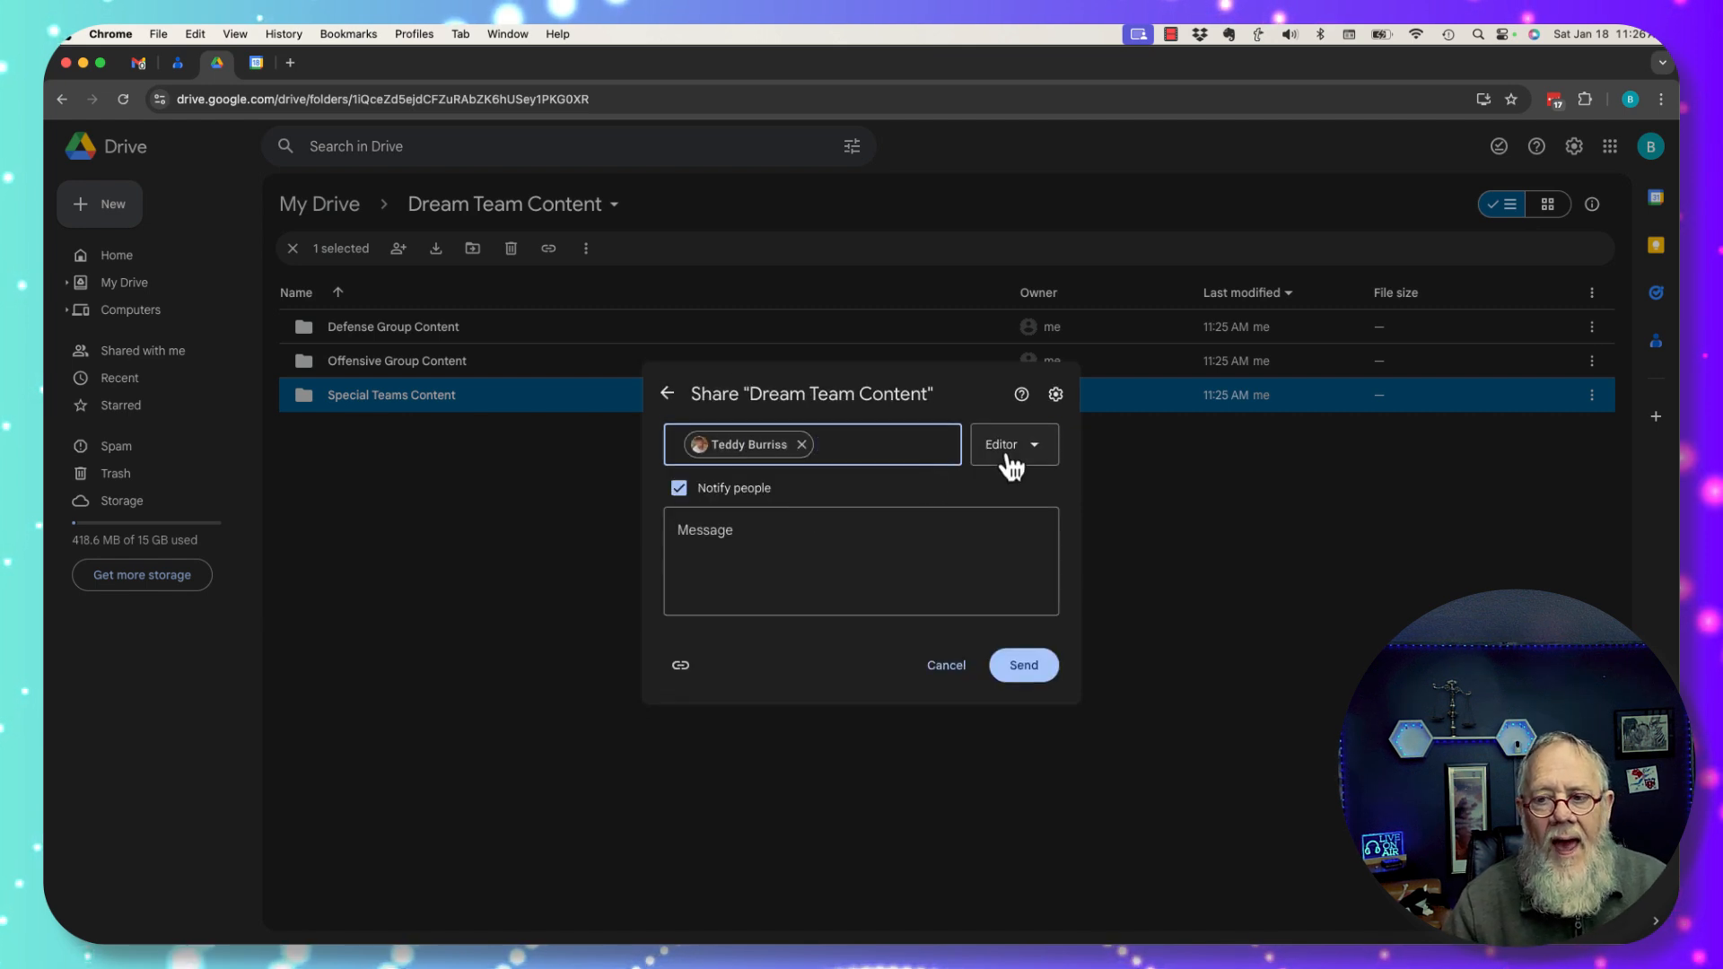
# Send the invitation with the note 'You now have full access to all of the subfolders'.
pyautogui.click(773, 565)
pyautogui.write('FUll ac')
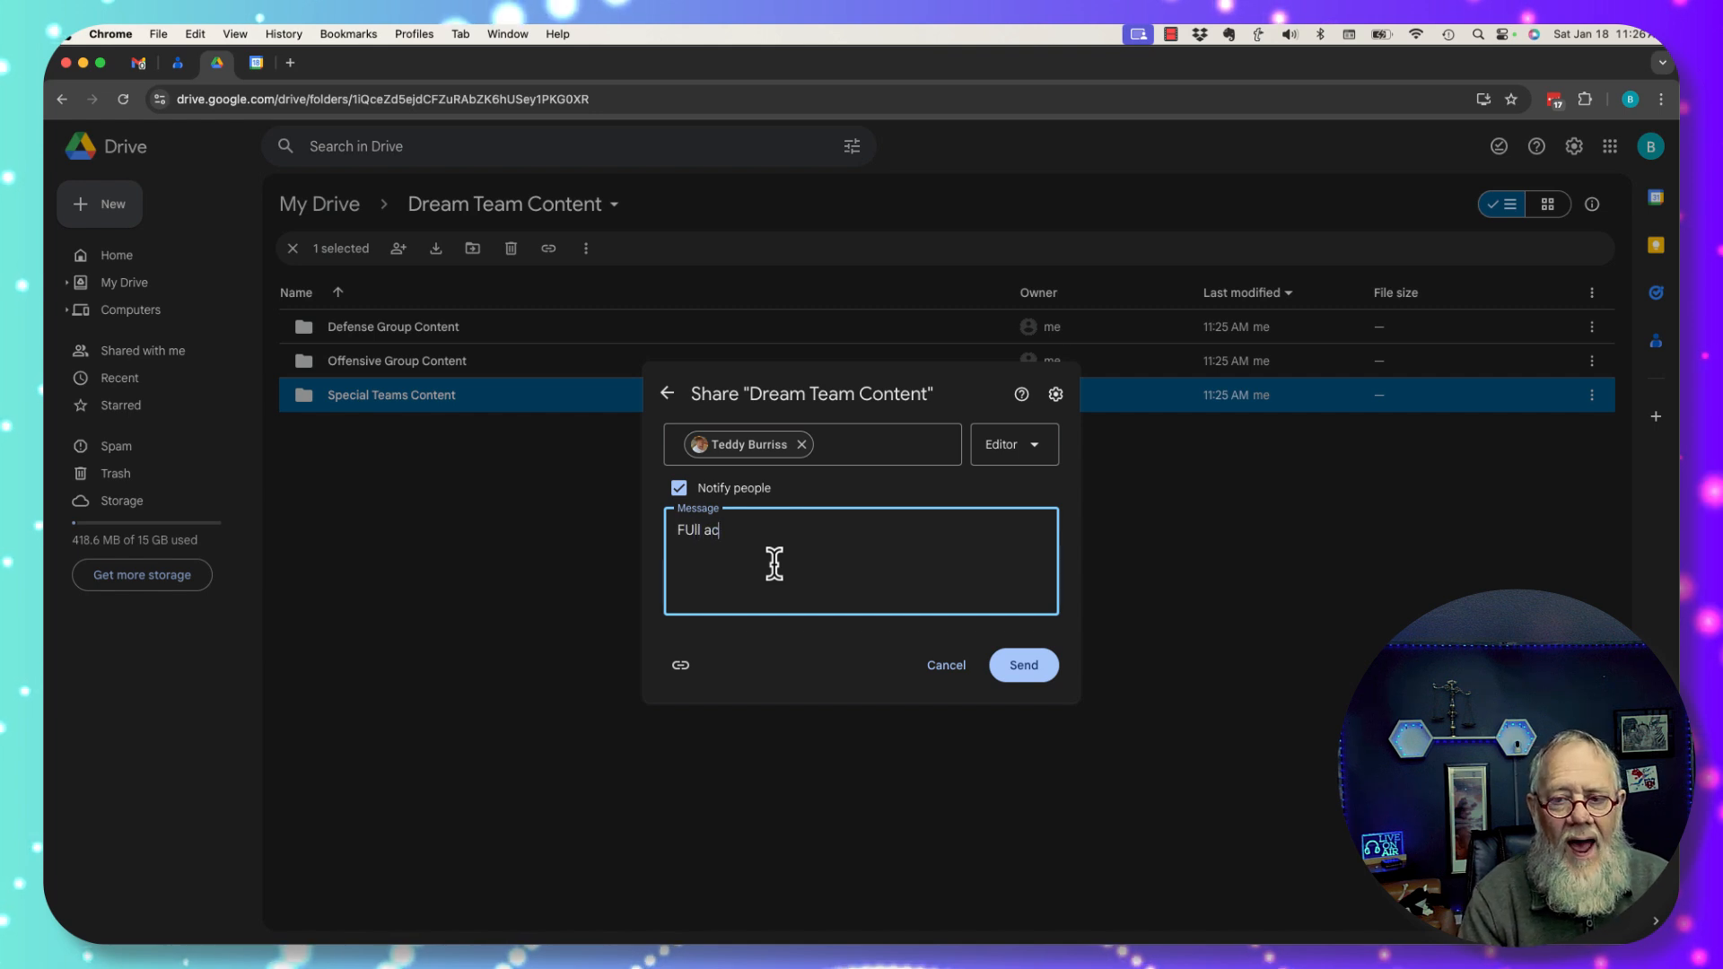
pyautogui.write('cess to all of the ')
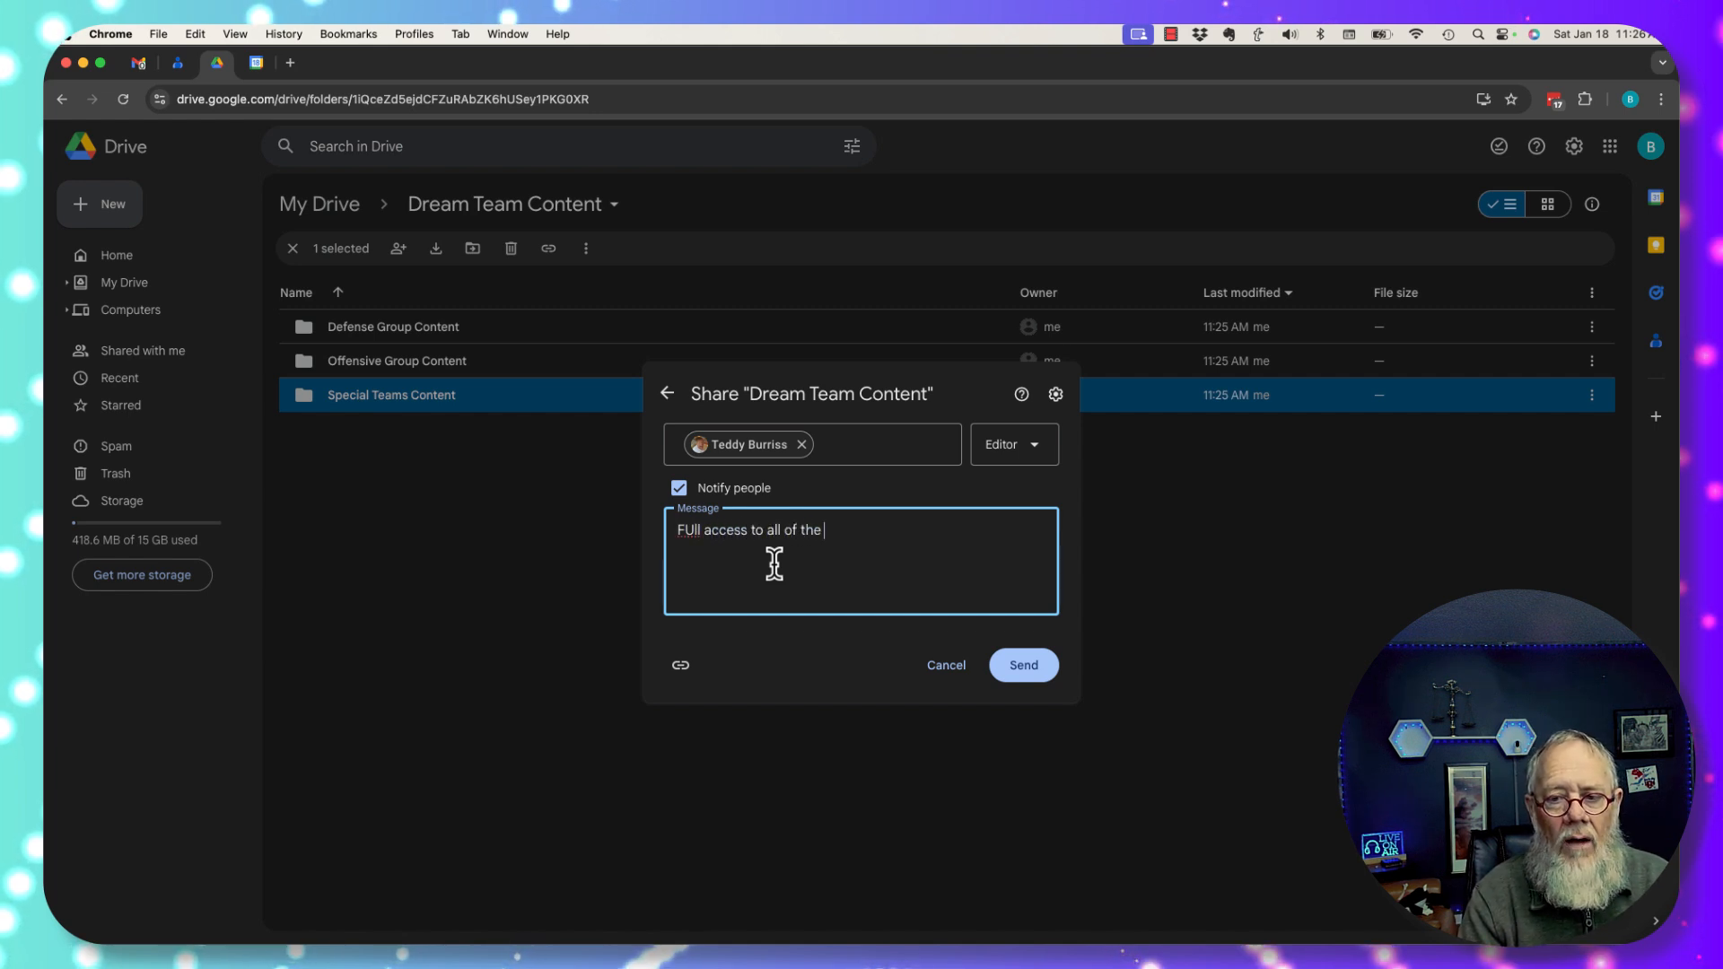
pyautogui.write('subfolders')
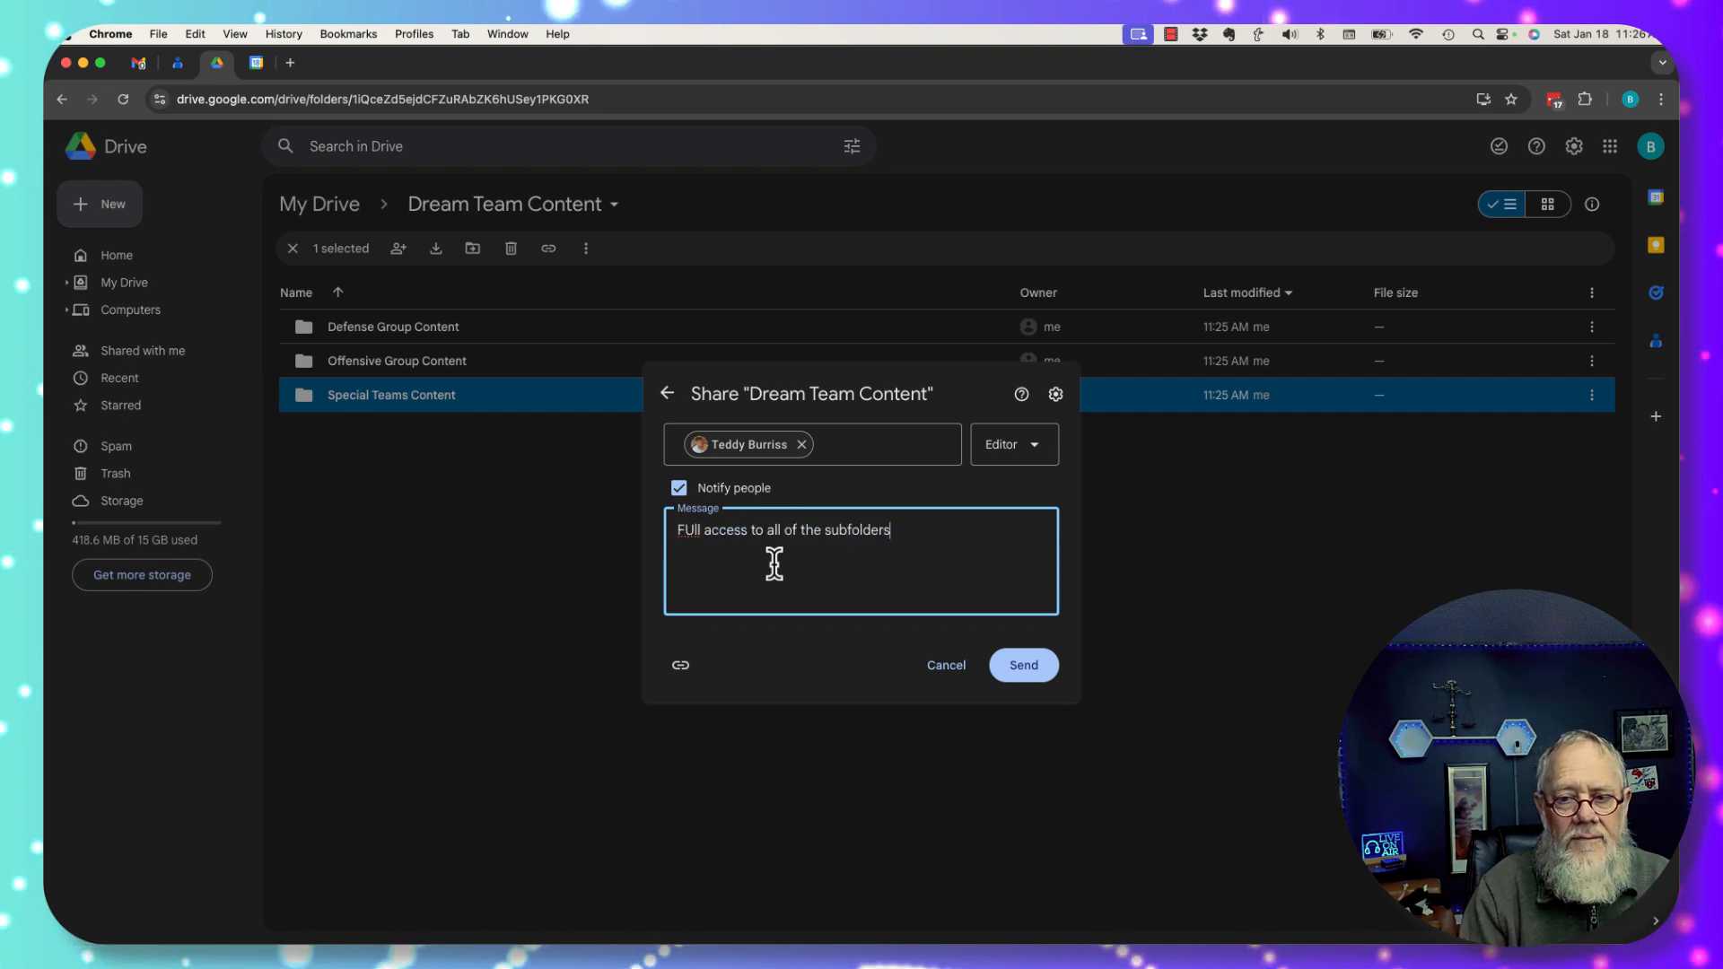
pyautogui.press('super+Up')
pyautogui.write('You now ')
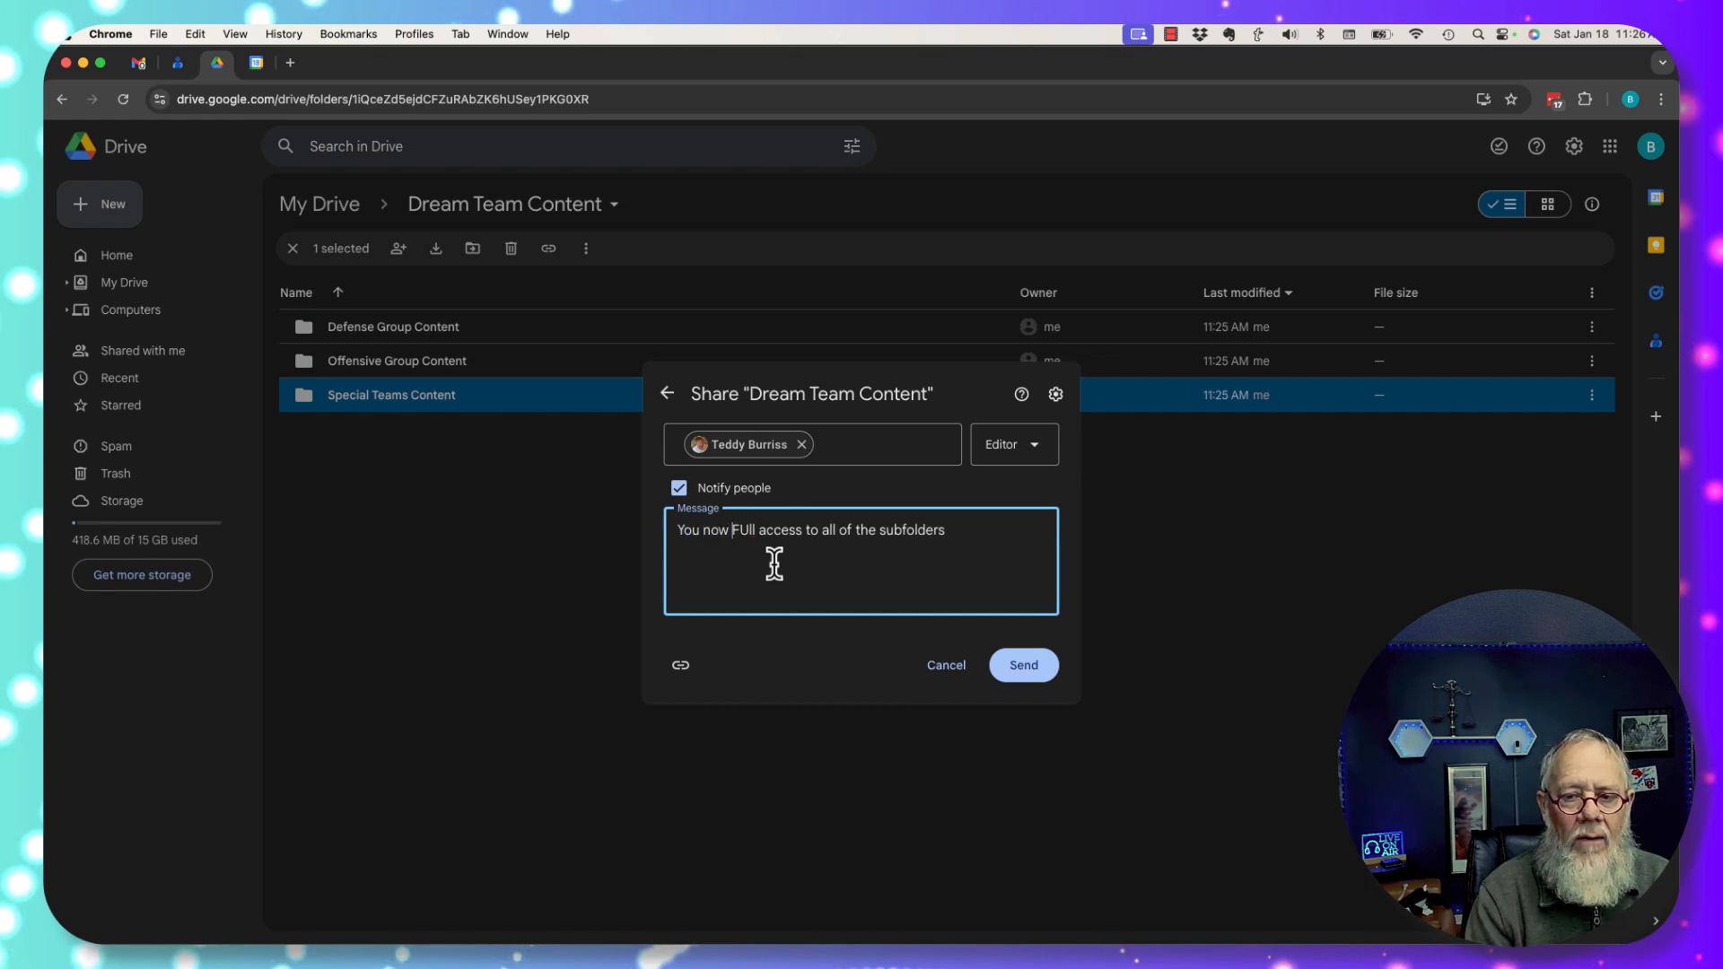
pyautogui.write('have')
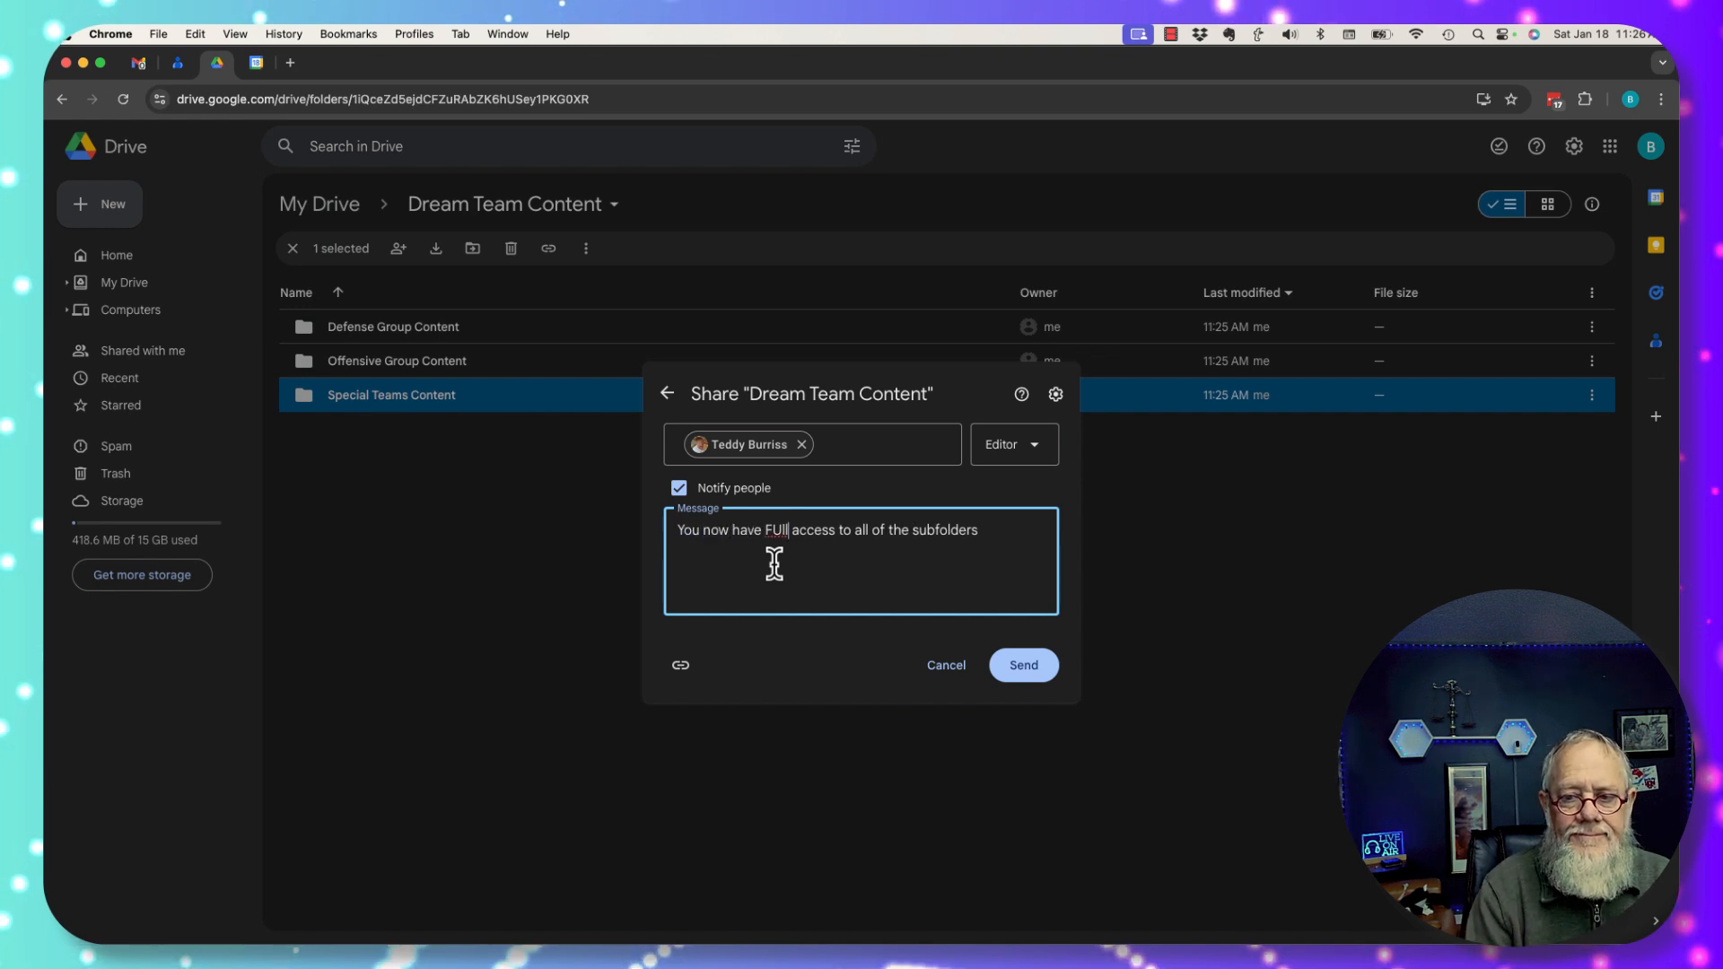
pyautogui.press('BackSpace')
pyautogui.press('BackSpace')
pyautogui.press('BackSpace')
pyautogui.press('BackSpace')
pyautogui.write('full')
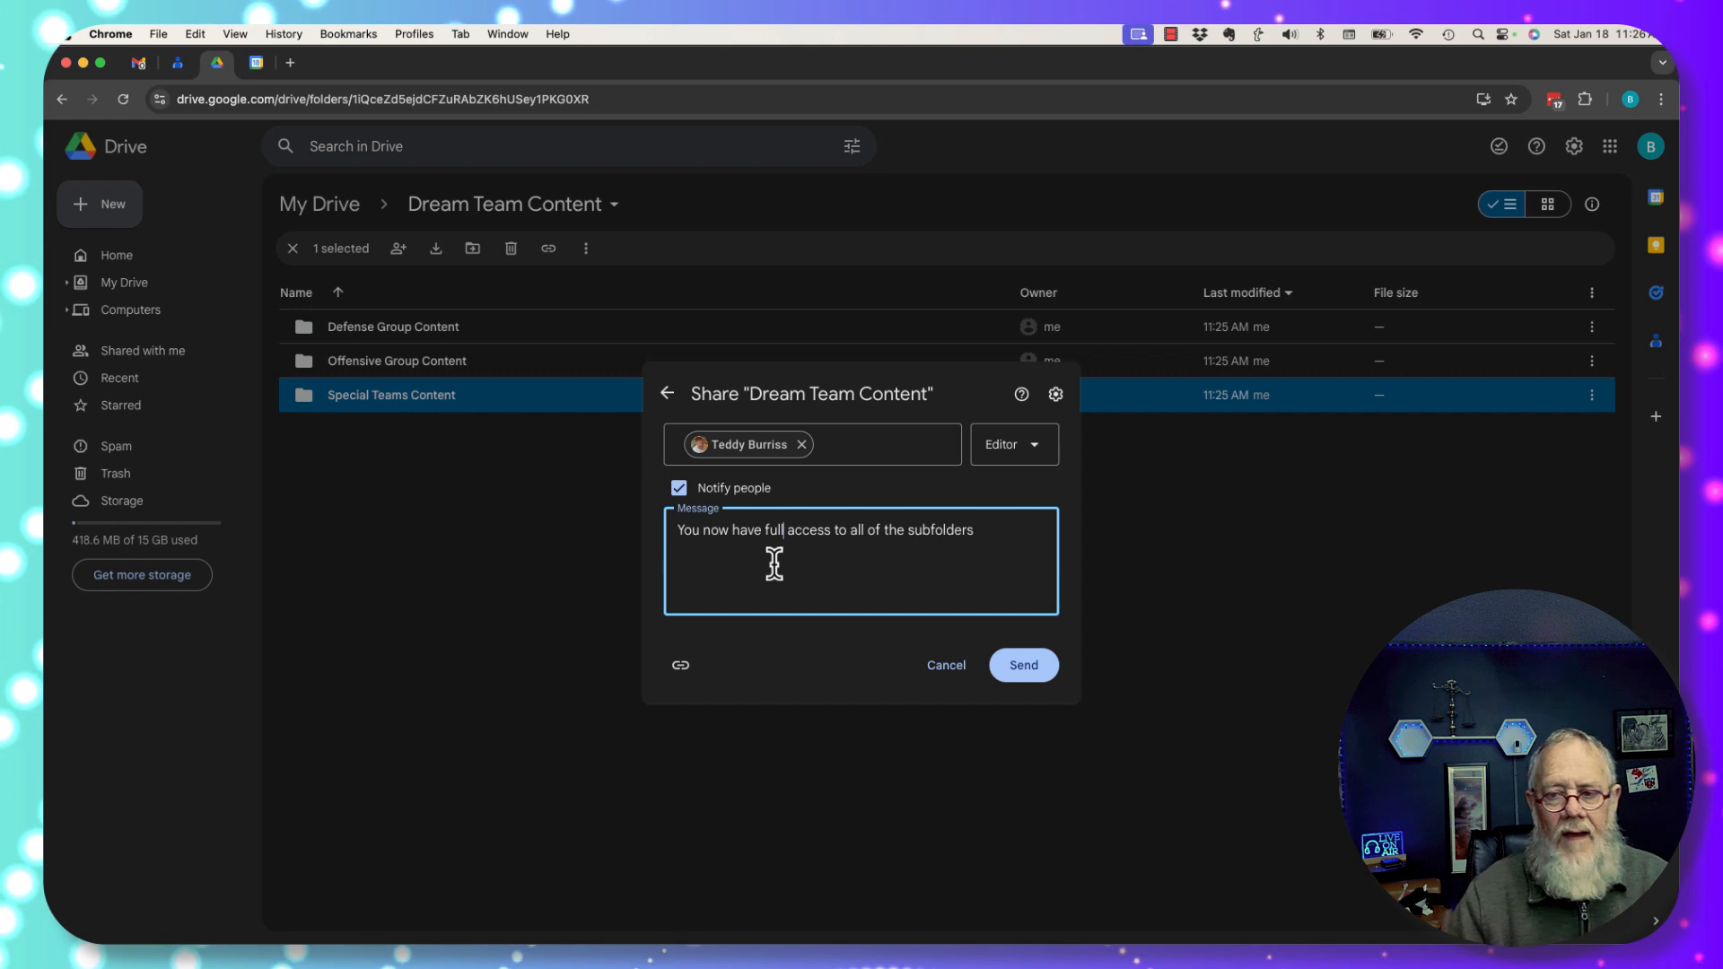
pyautogui.click(1032, 669)
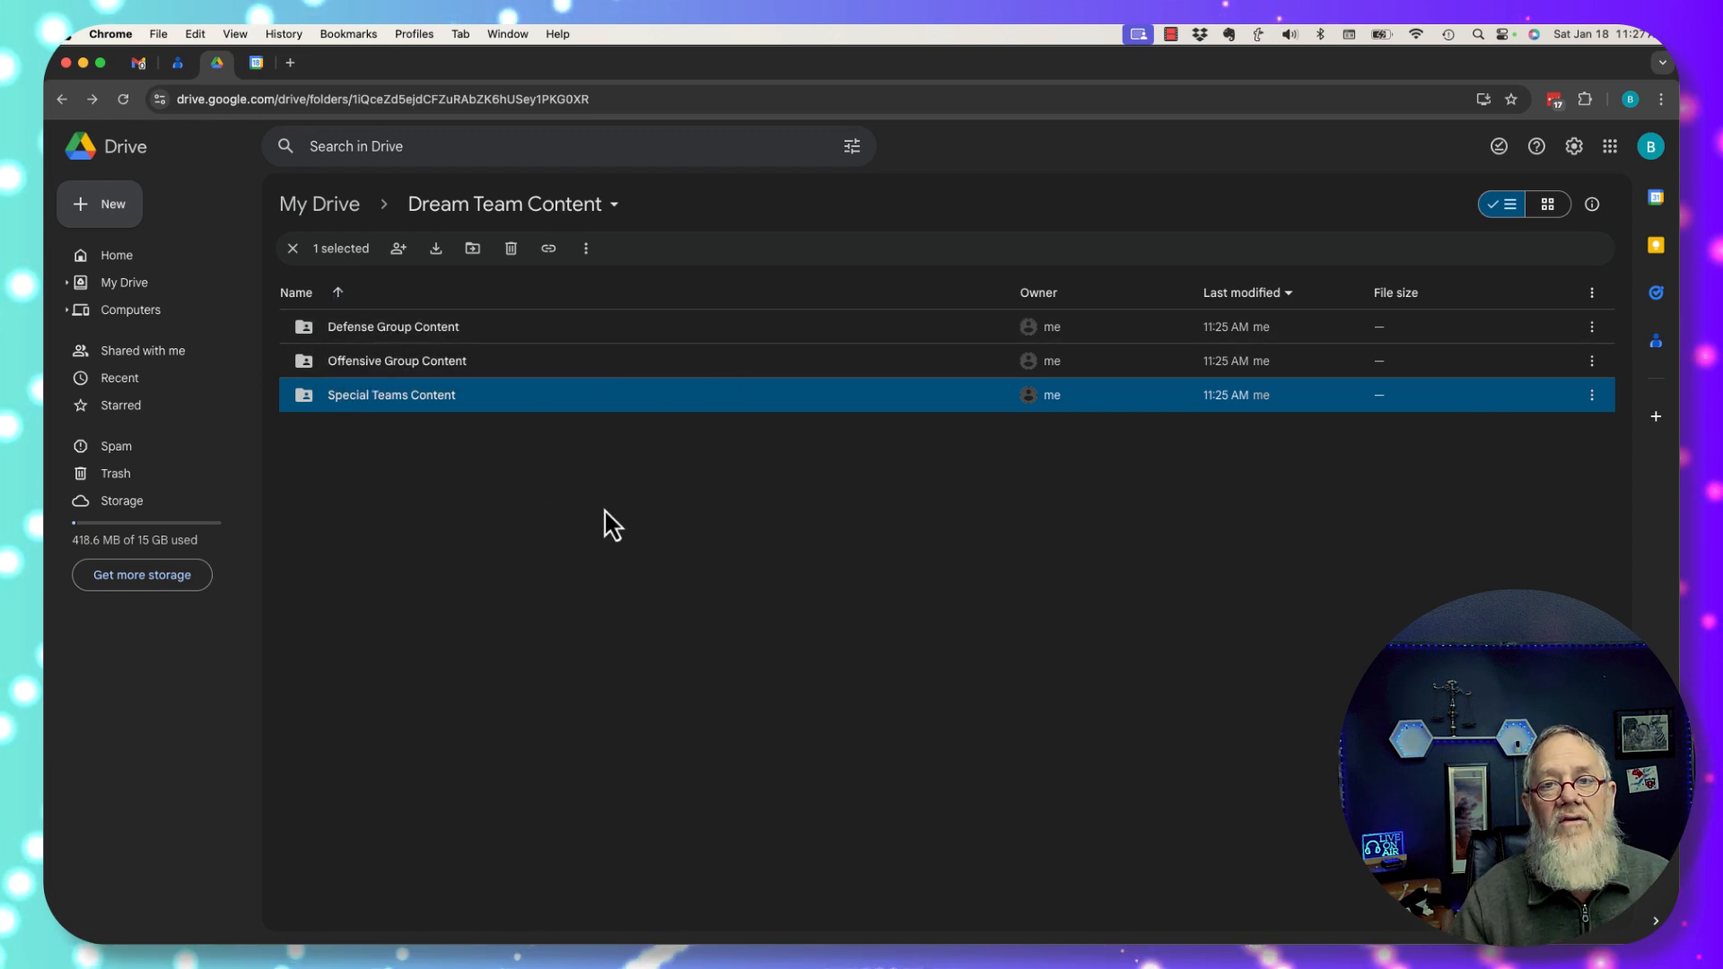
pyautogui.click(403, 334)
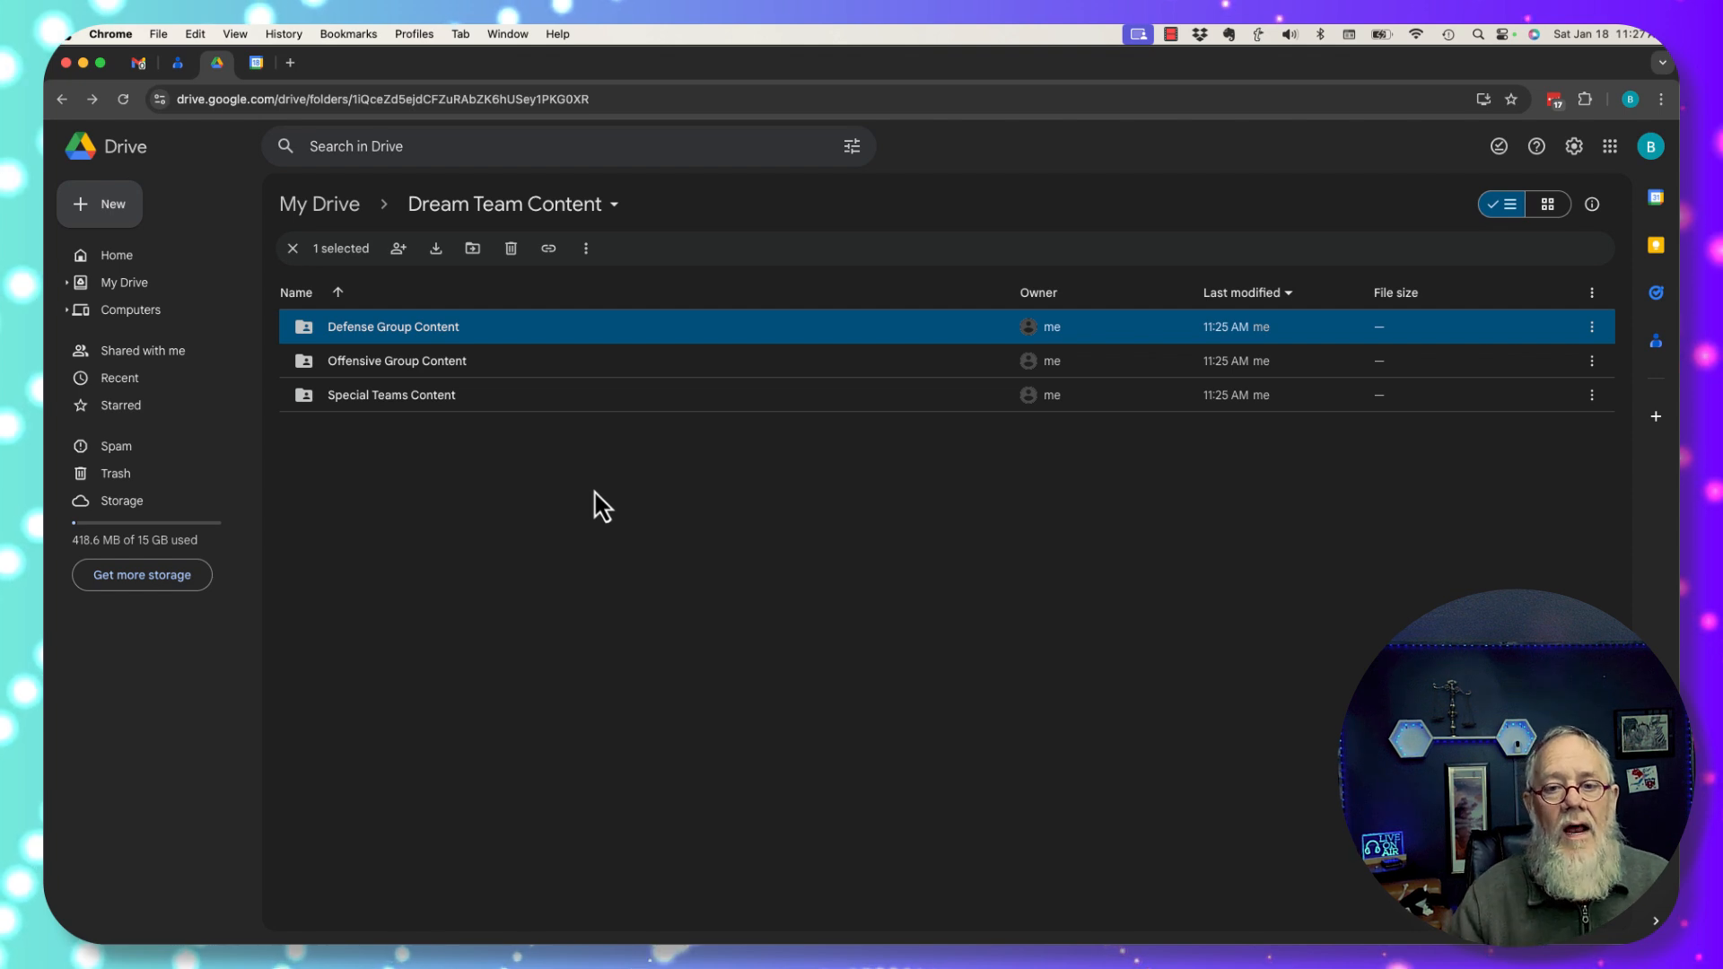
# Add the teammate's e-mail address as an Editor on Defense Group Content.
pyautogui.rightClick(404, 332)
pyautogui.moveTo(473, 471)
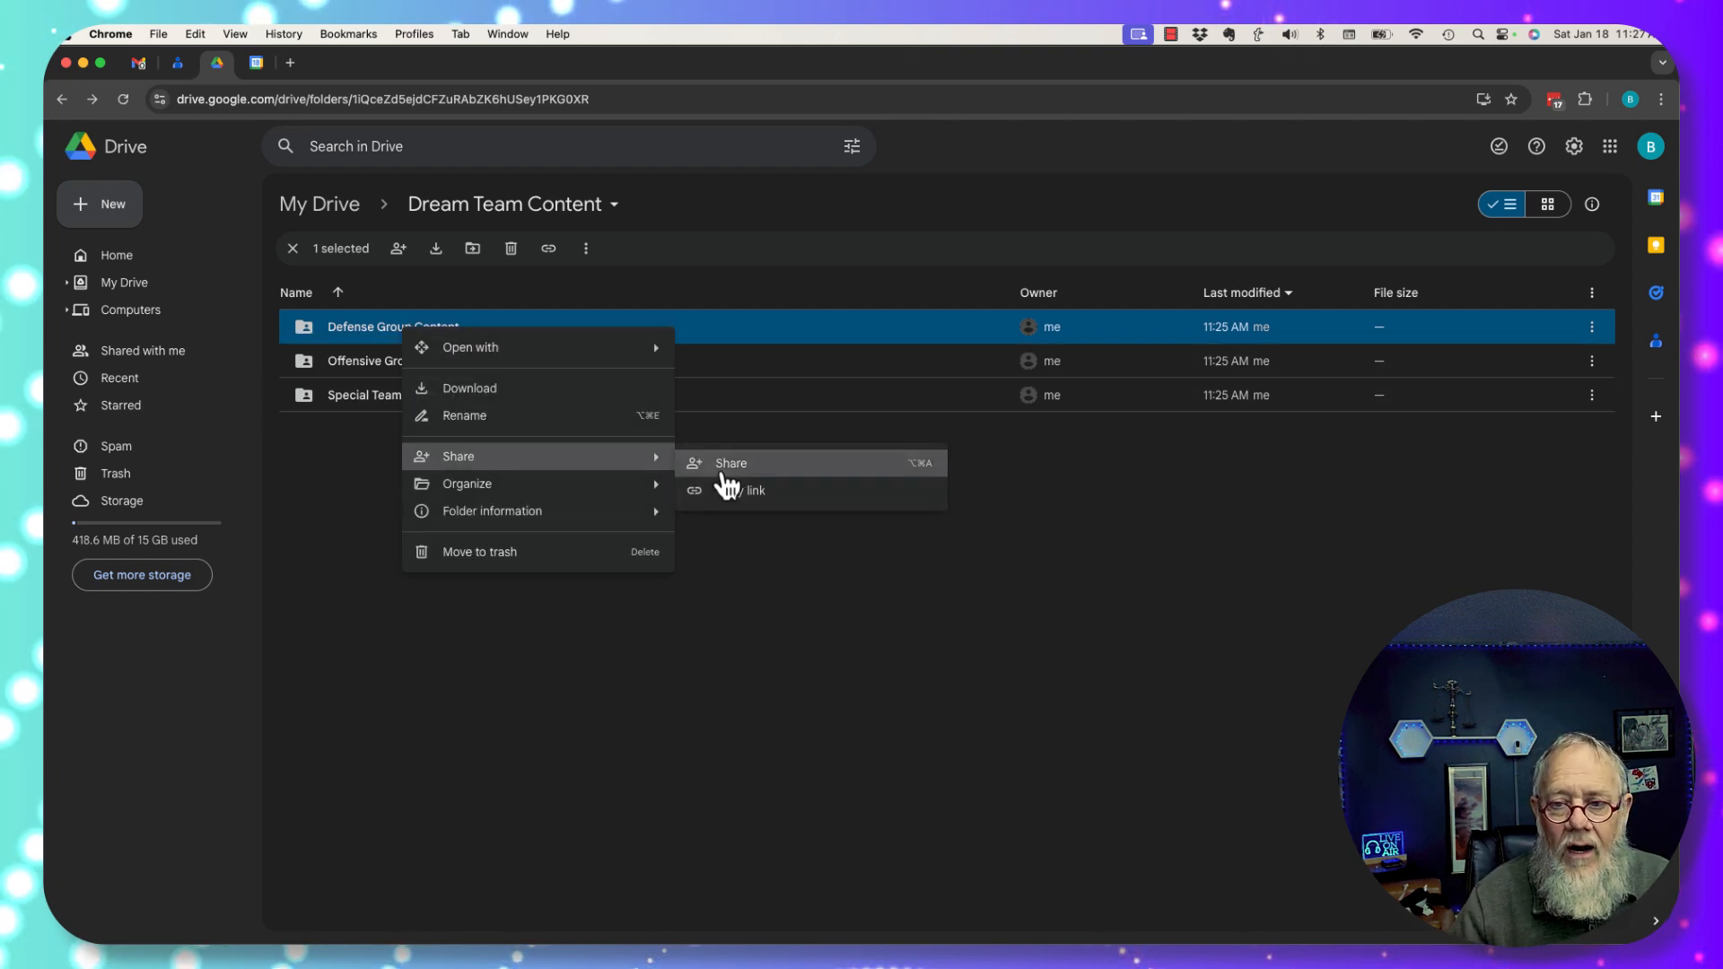
pyautogui.click(718, 465)
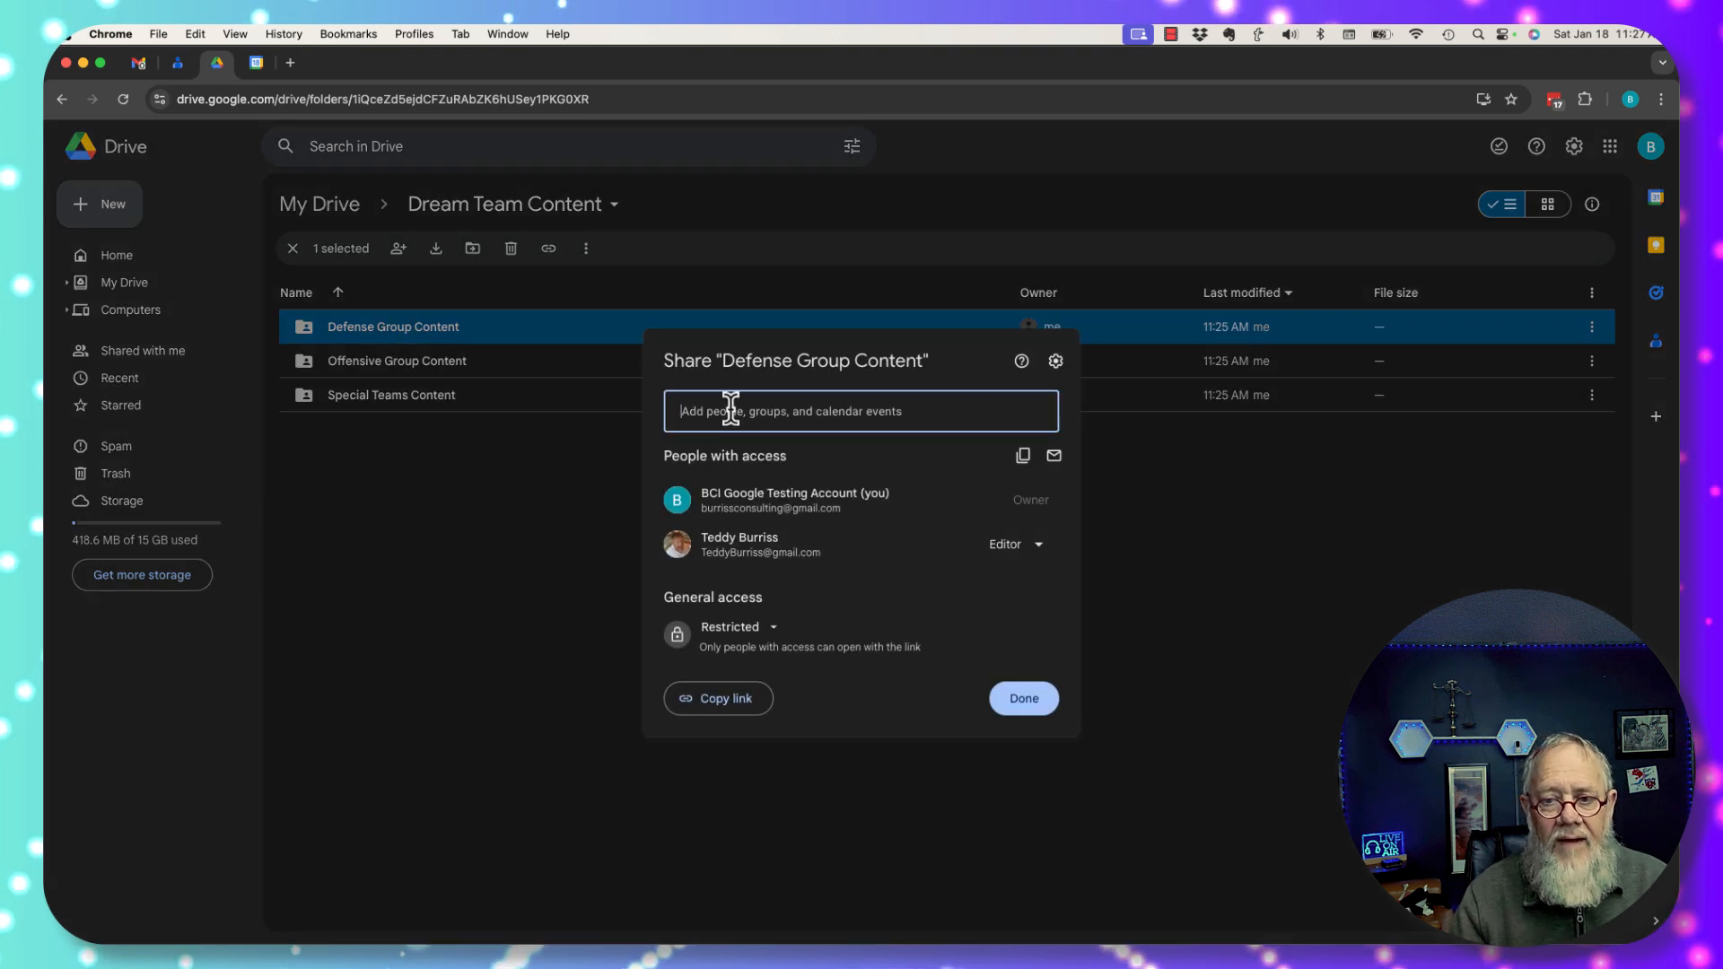
pyautogui.click(732, 410)
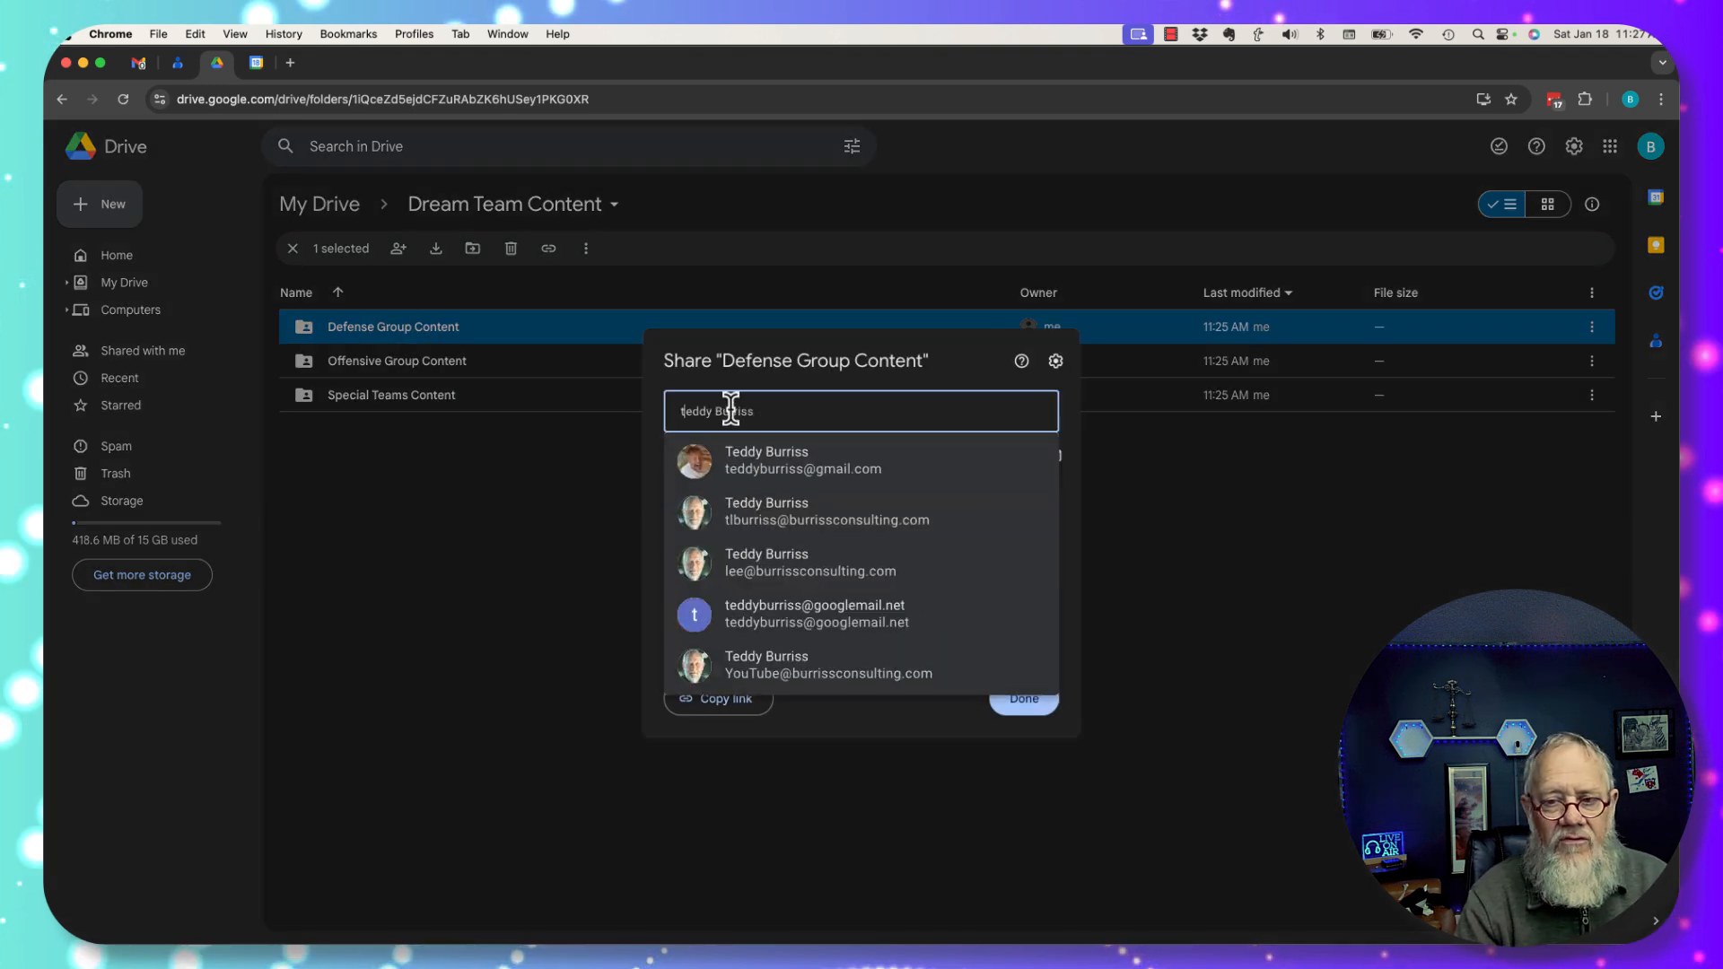
pyautogui.click(790, 469)
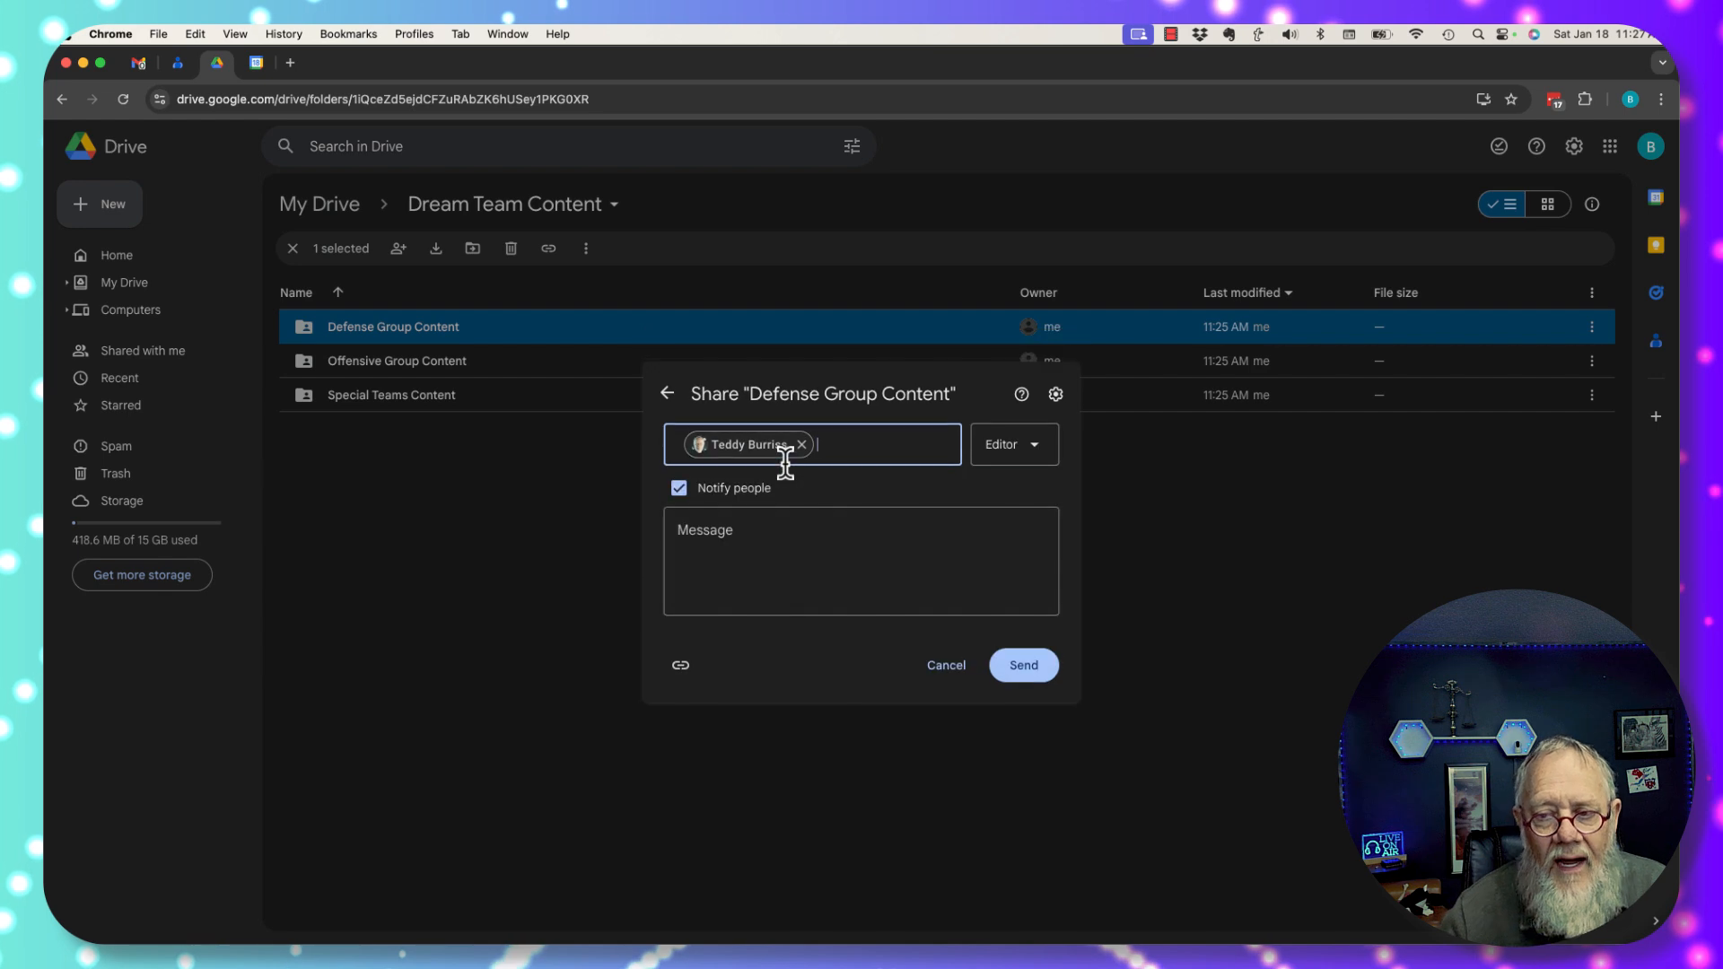
# Send the invitation with a note asking them to put all their group's content in the folder.
pyautogui.click(745, 529)
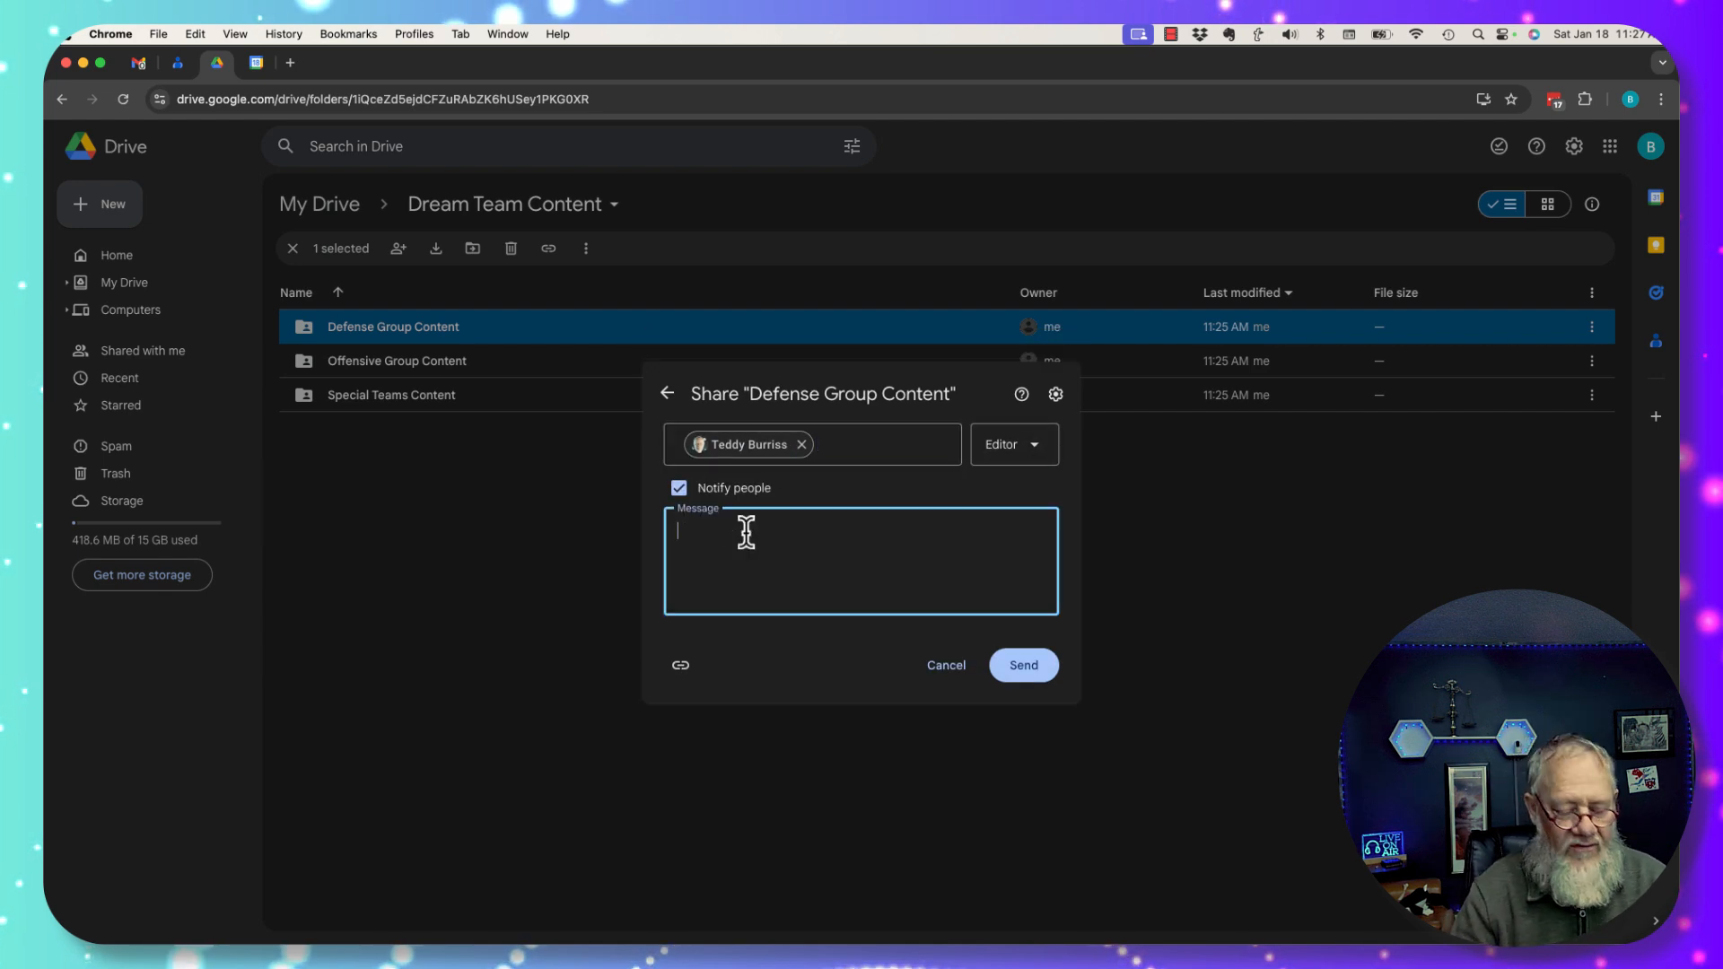
pyautogui.write('You have acce')
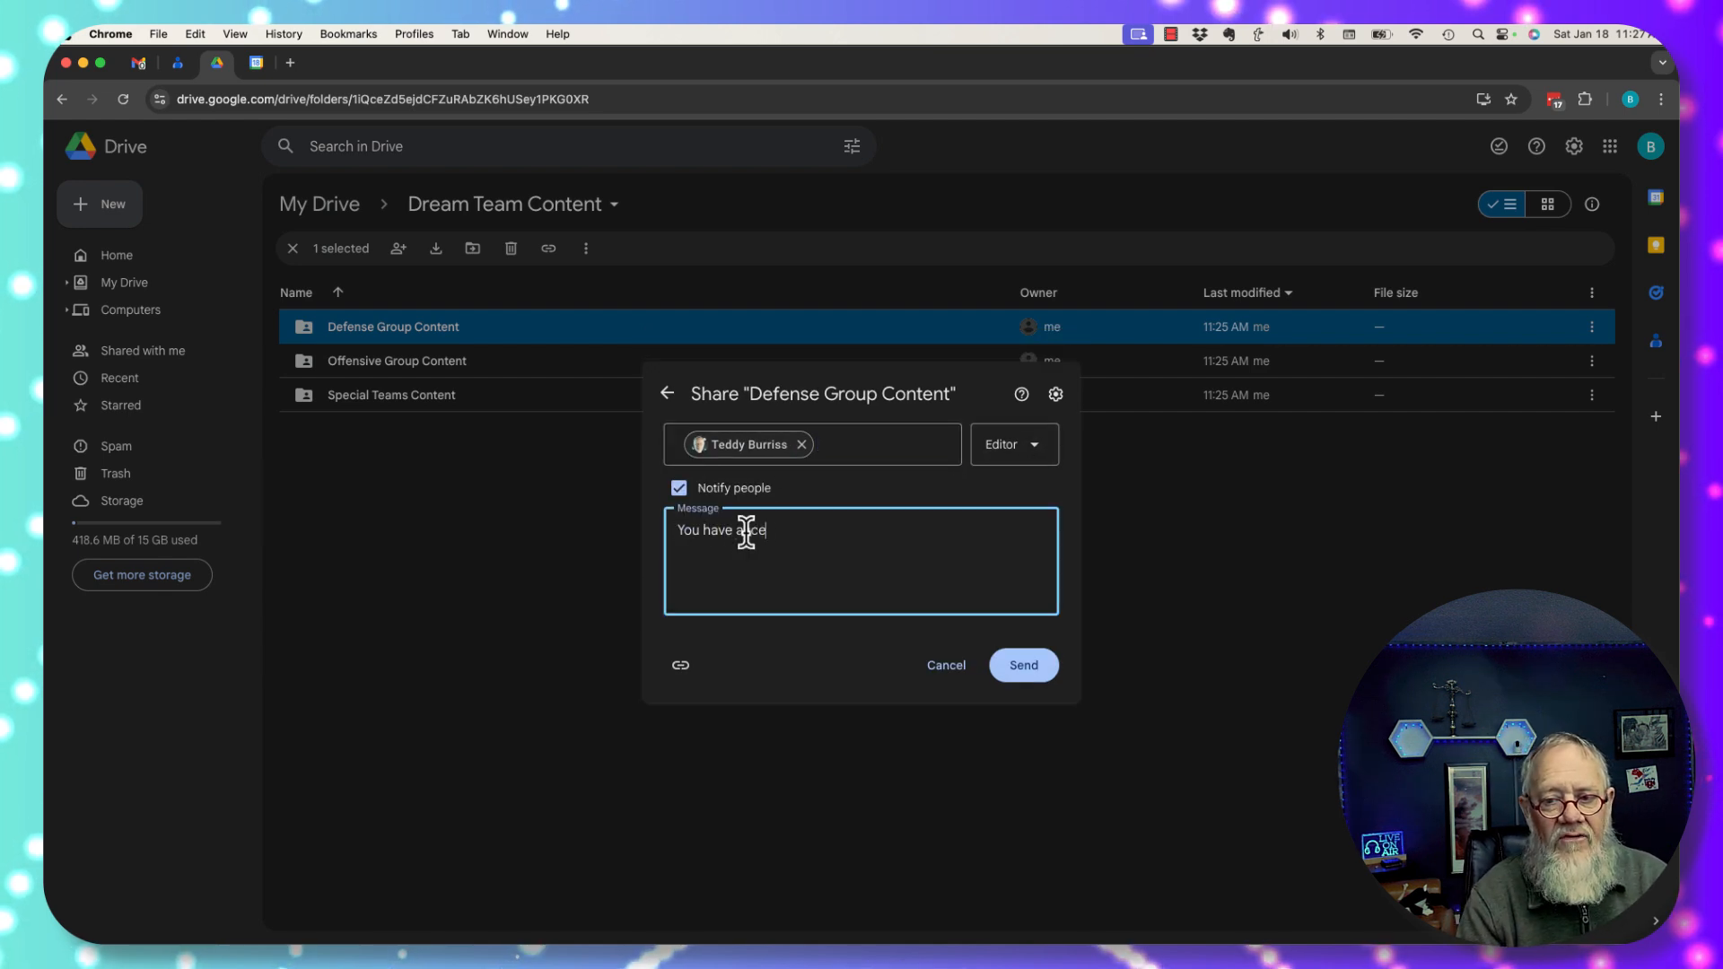
pyautogui.write('ss to the Defen')
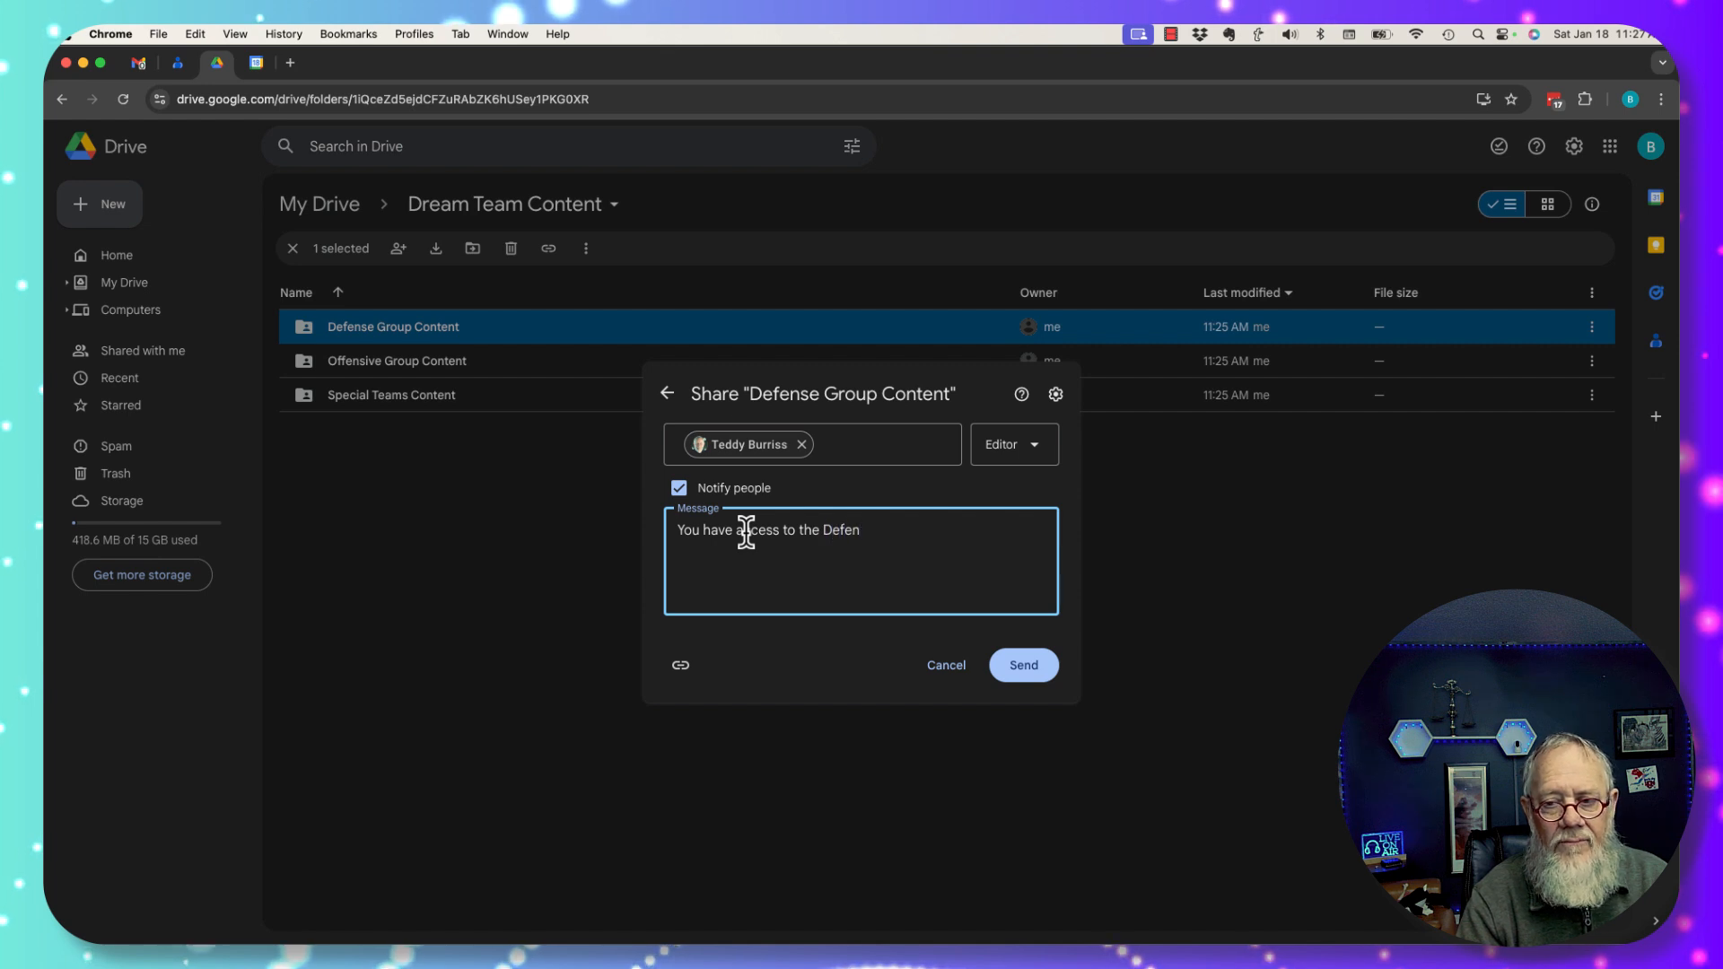
pyautogui.write('sive Group Content')
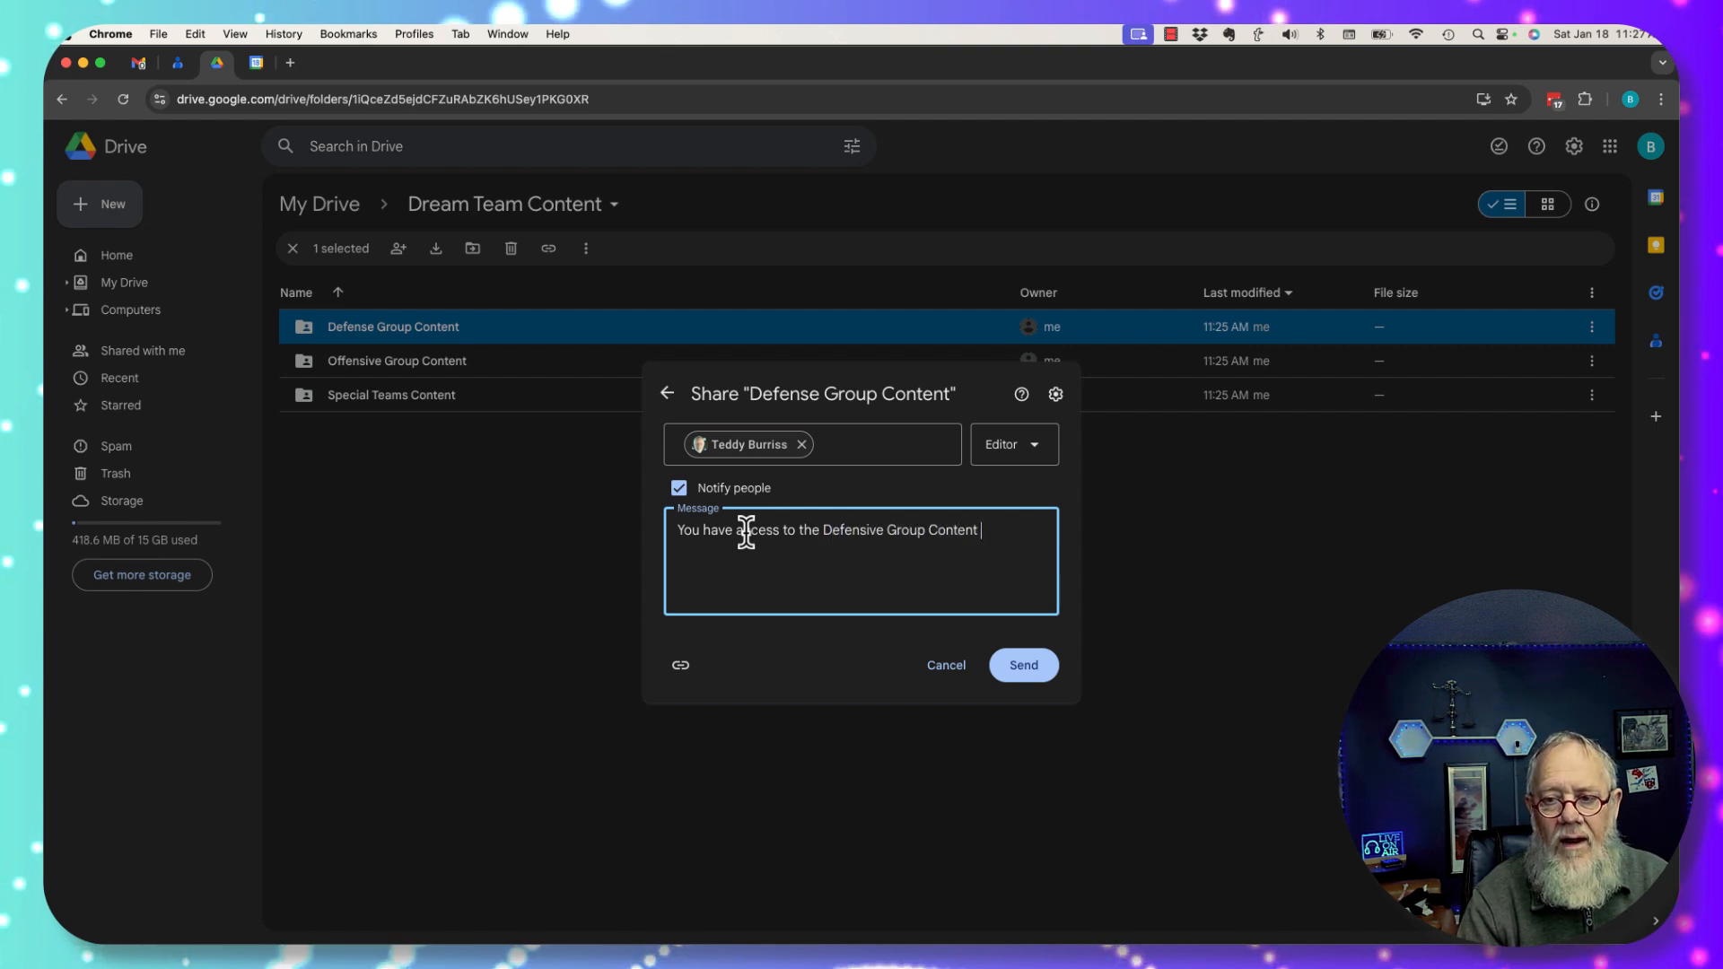
pyautogui.write(' Folder. Ple')
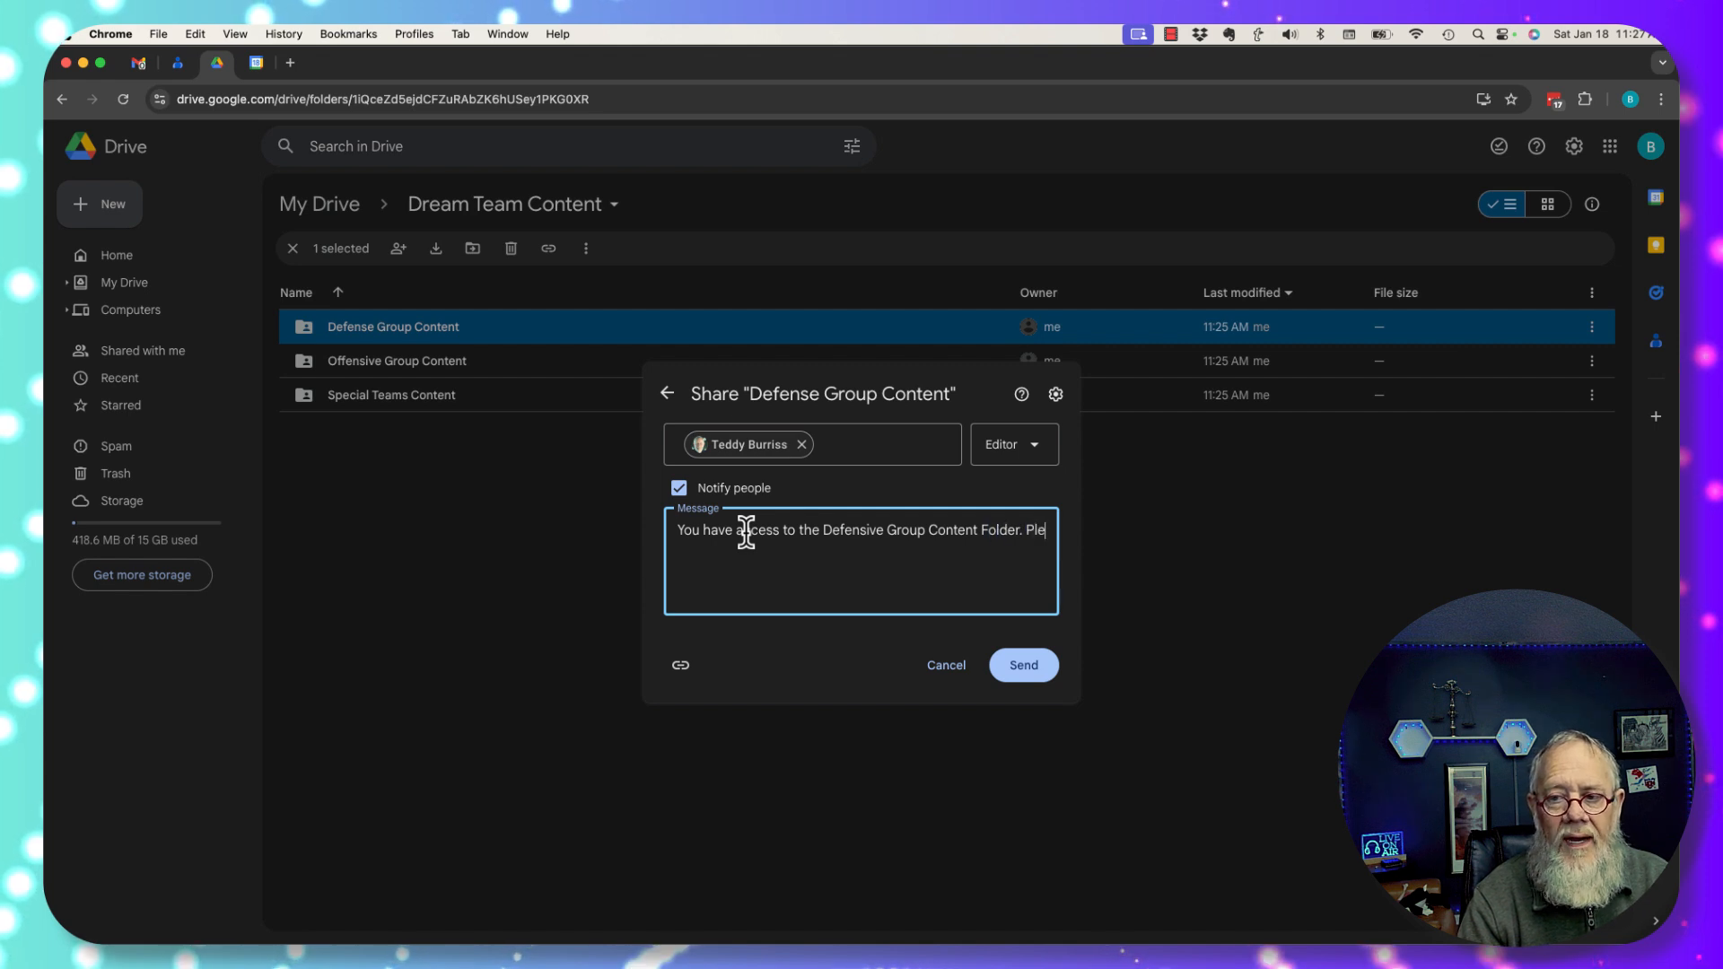
pyautogui.write('ase put all ')
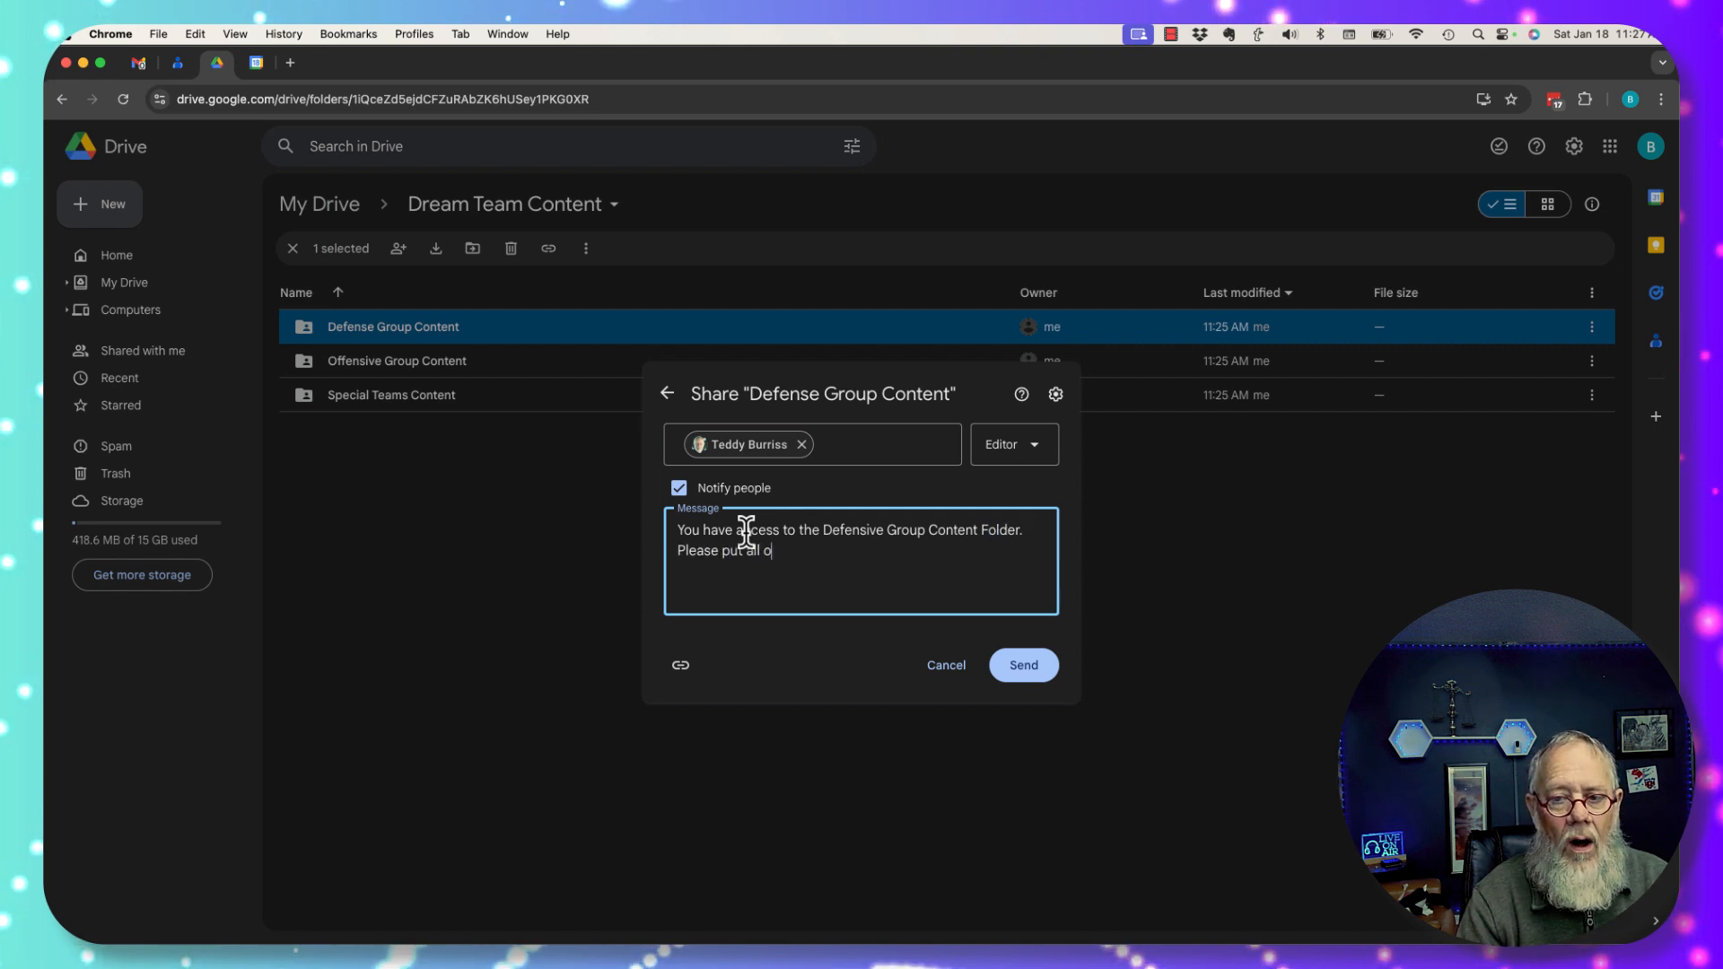
pyautogui.write('of the conten')
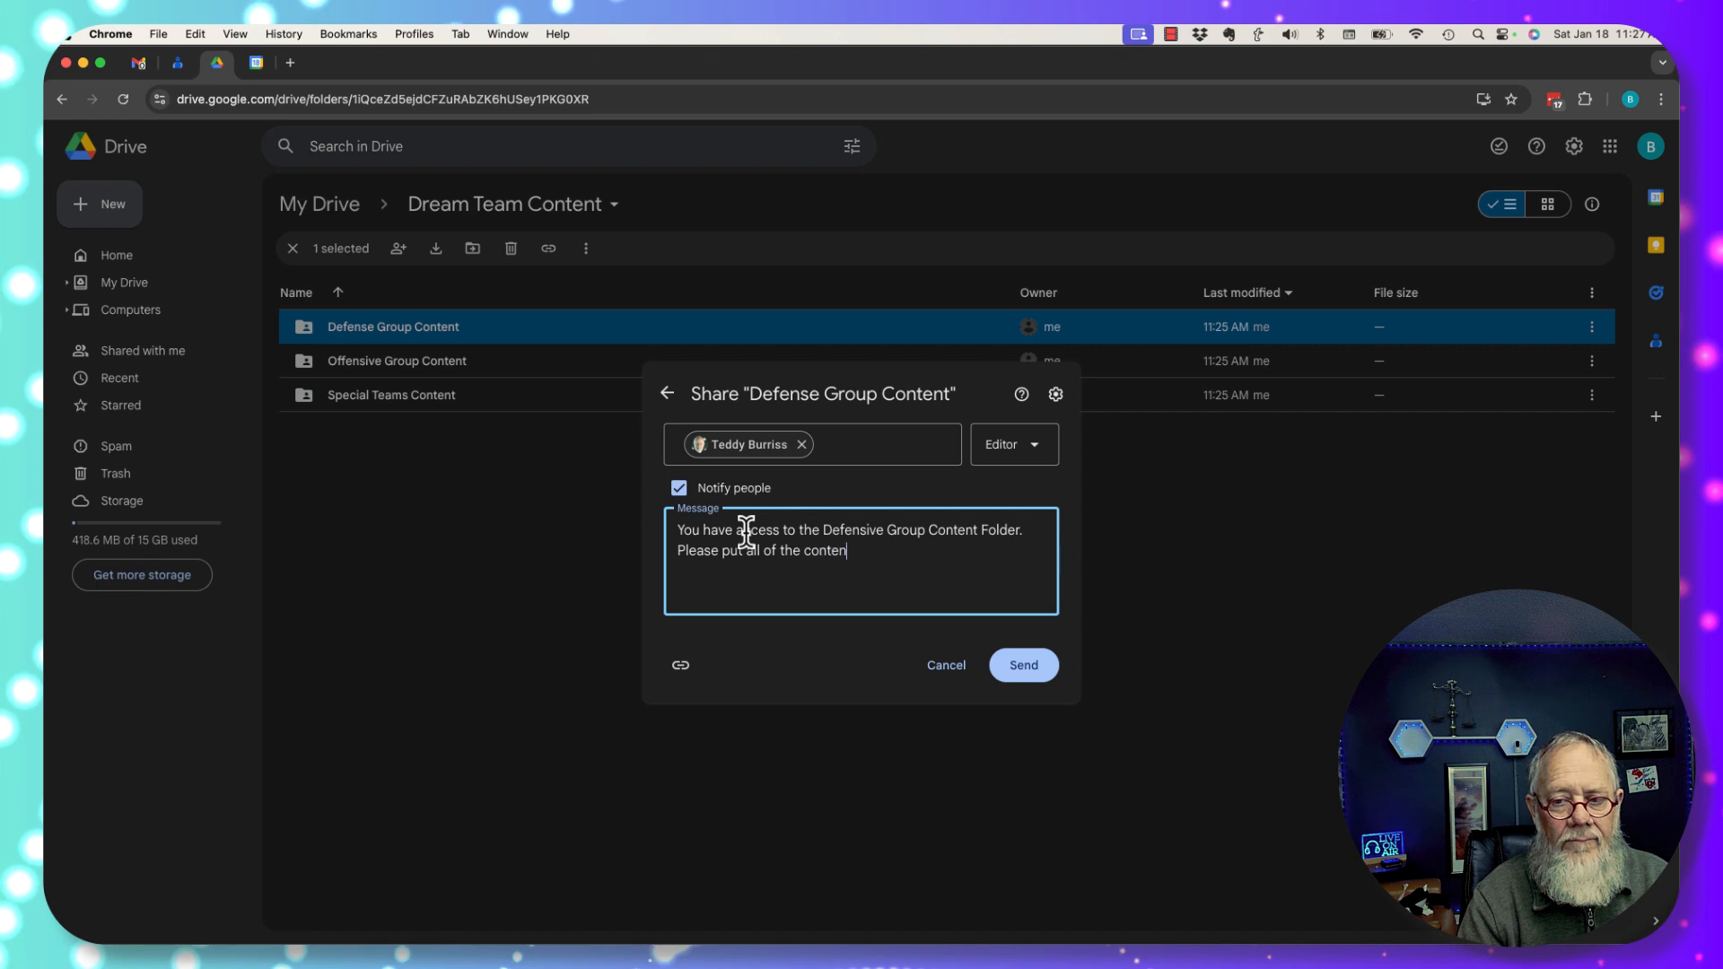
pyautogui.write('t you have for this')
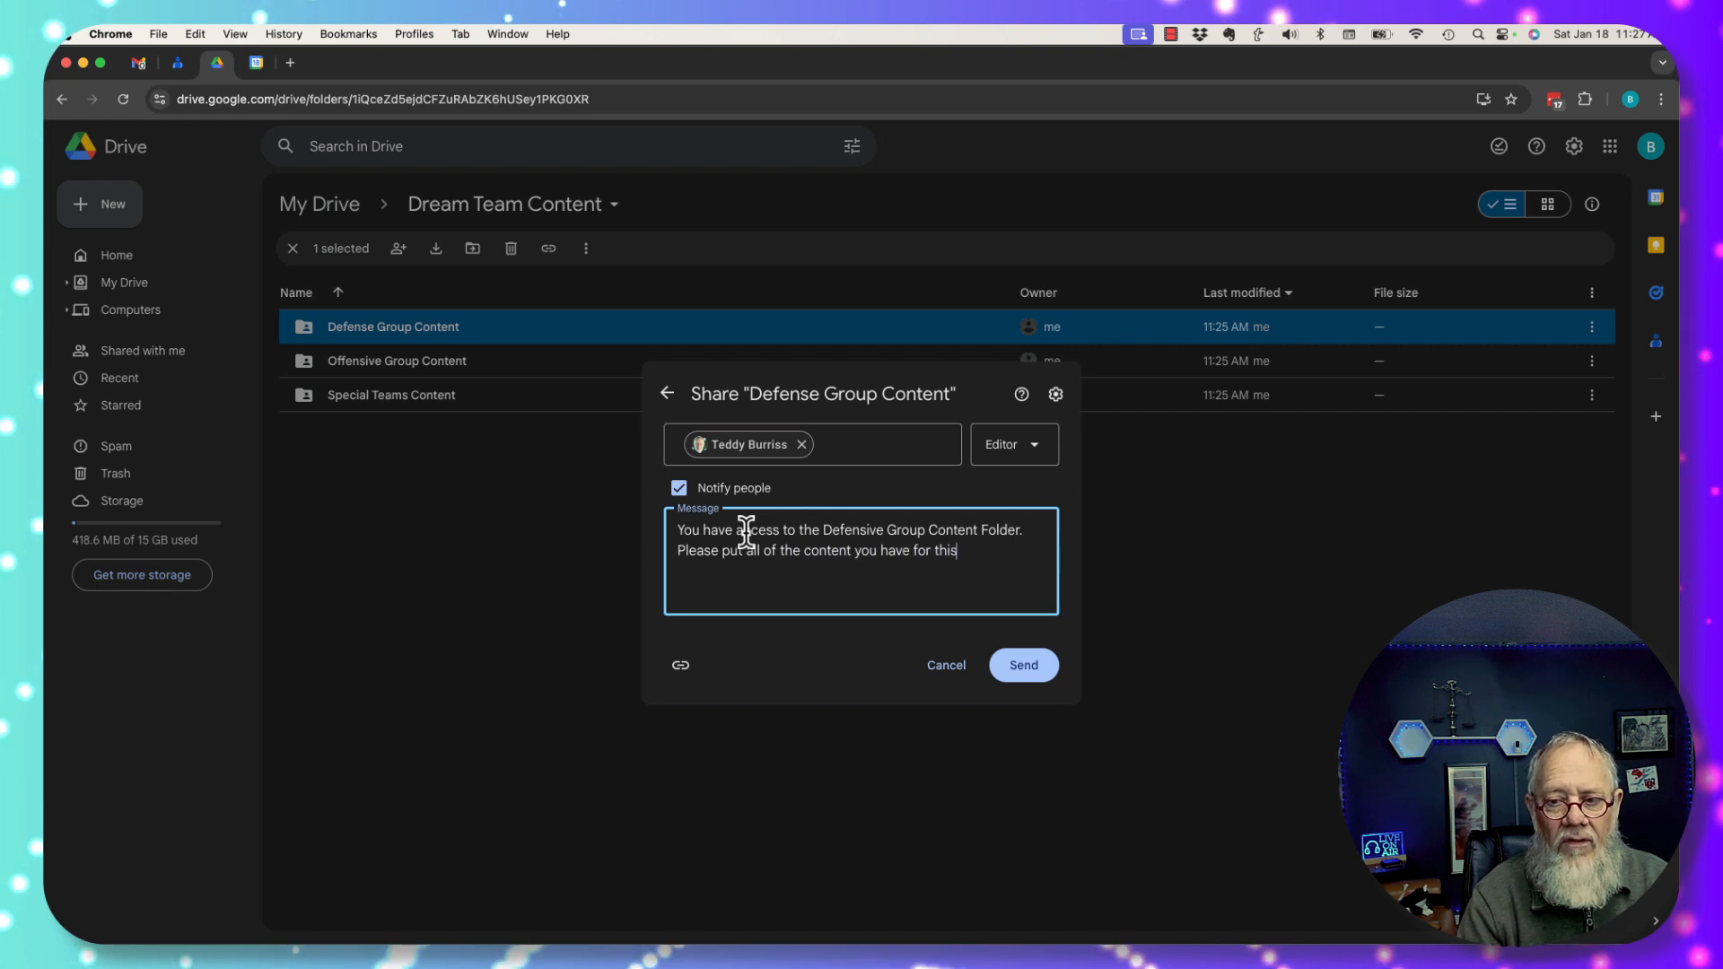
pyautogui.write(' group in this folder')
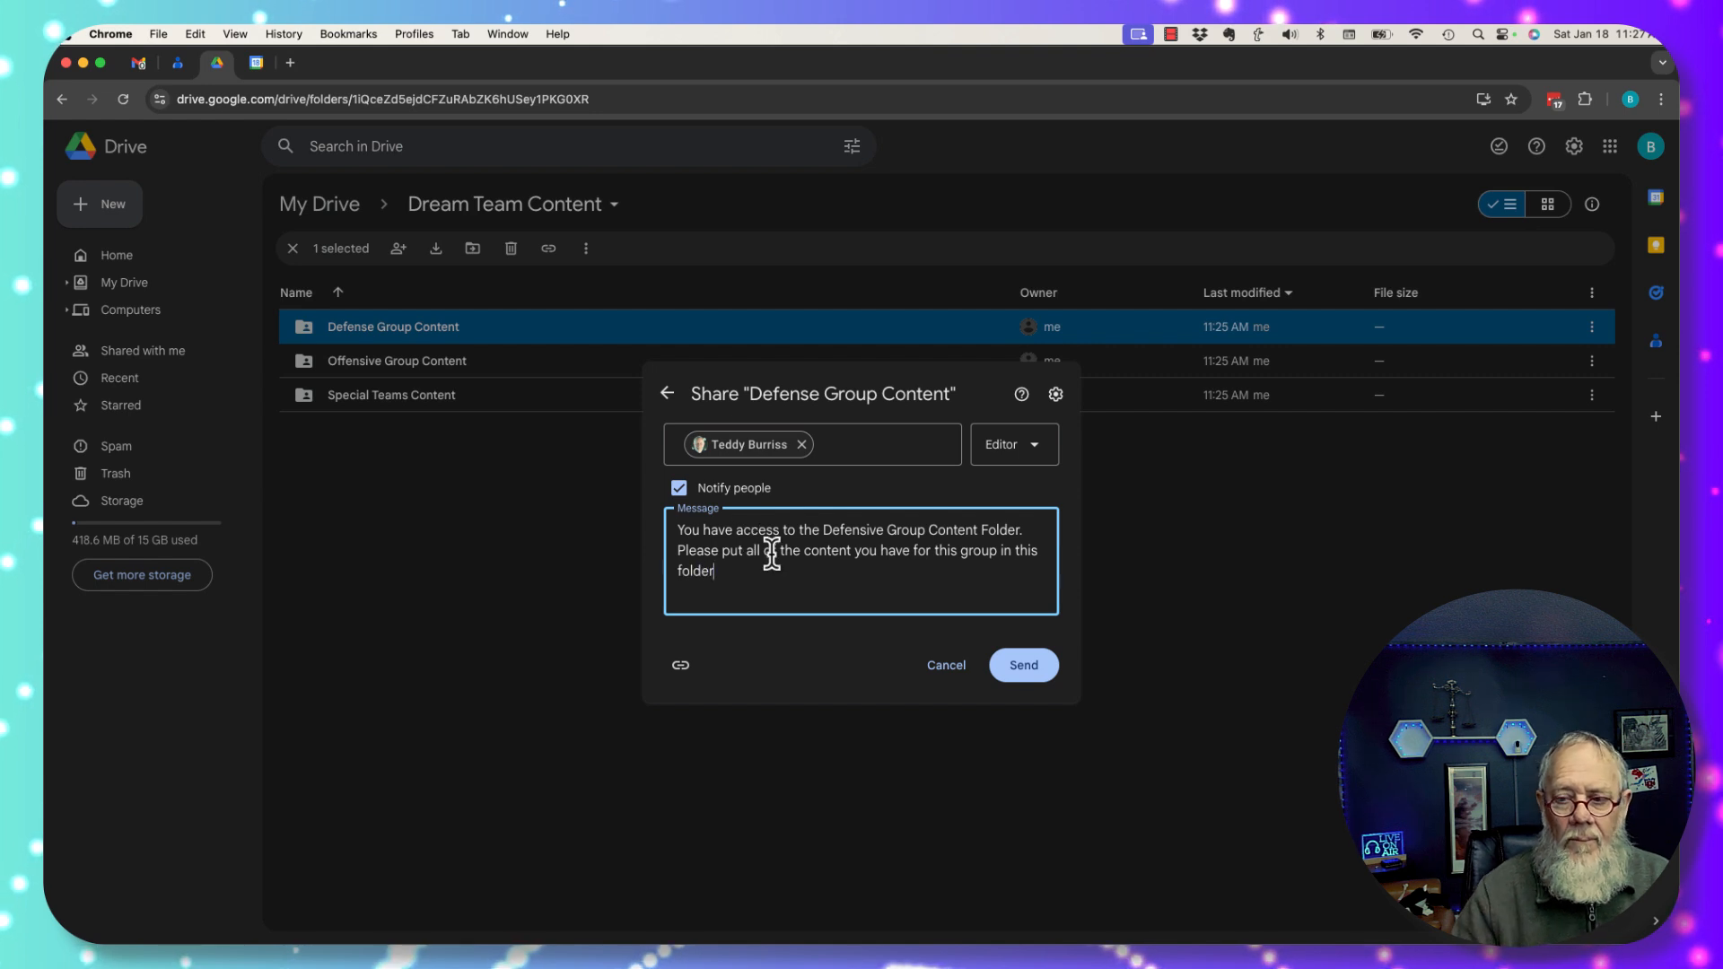
pyautogui.click(1023, 666)
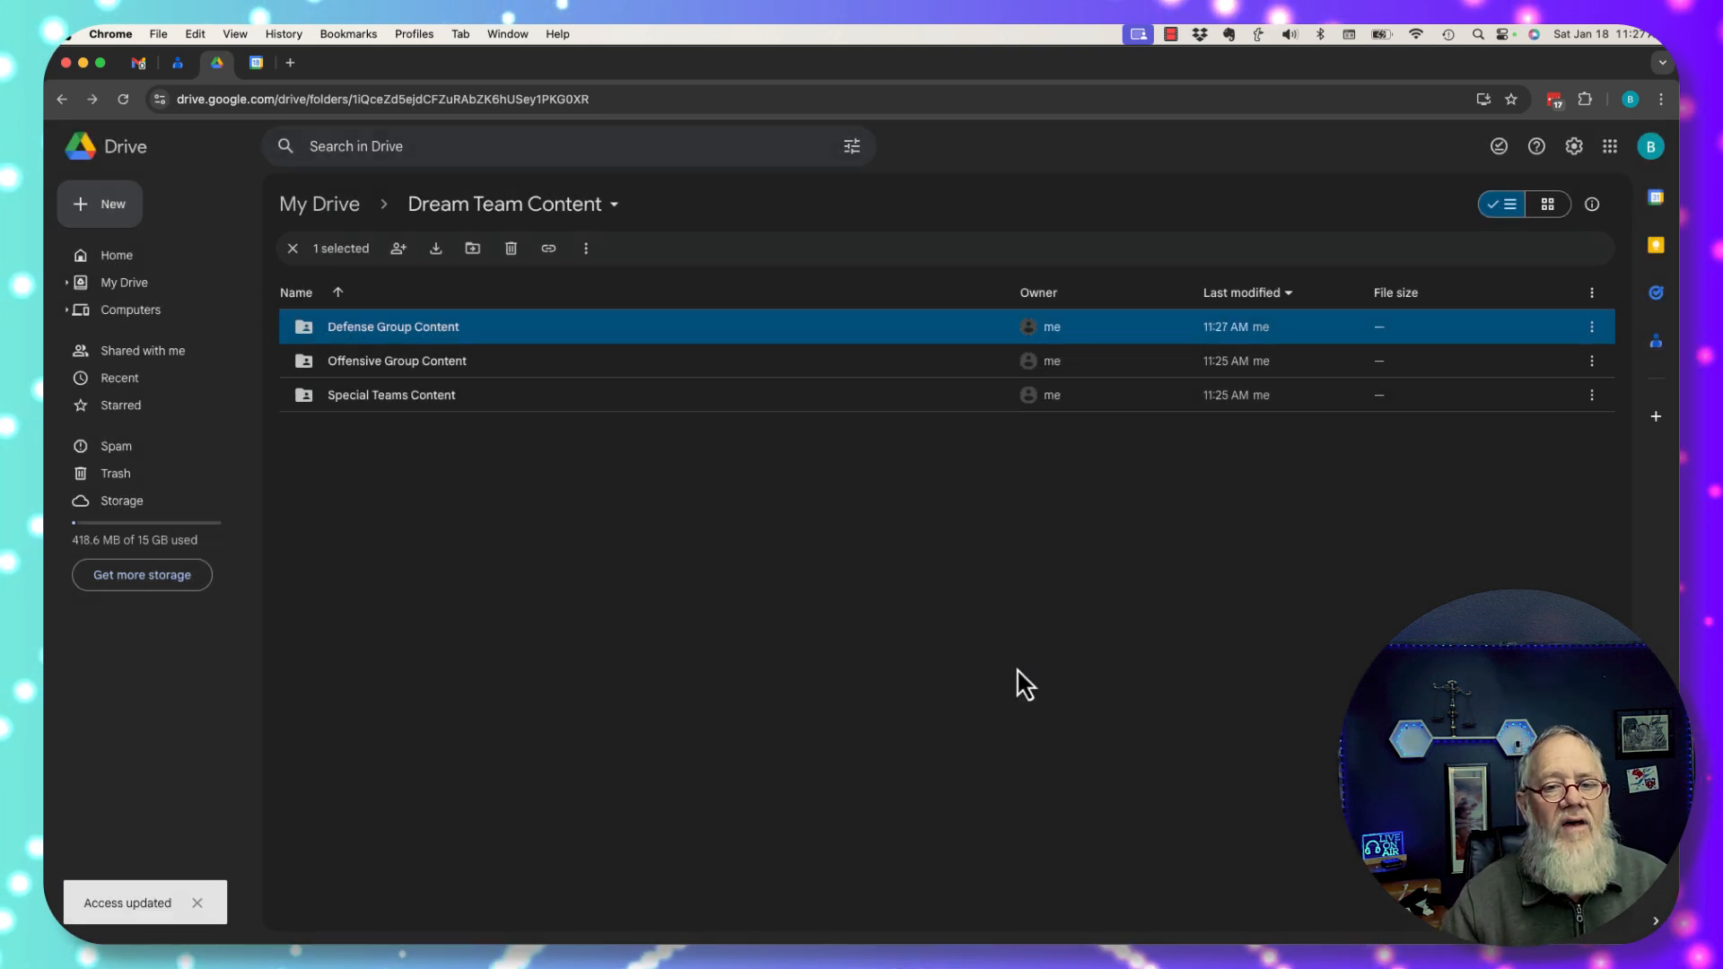
pyautogui.click(434, 355)
pyautogui.click(346, 332)
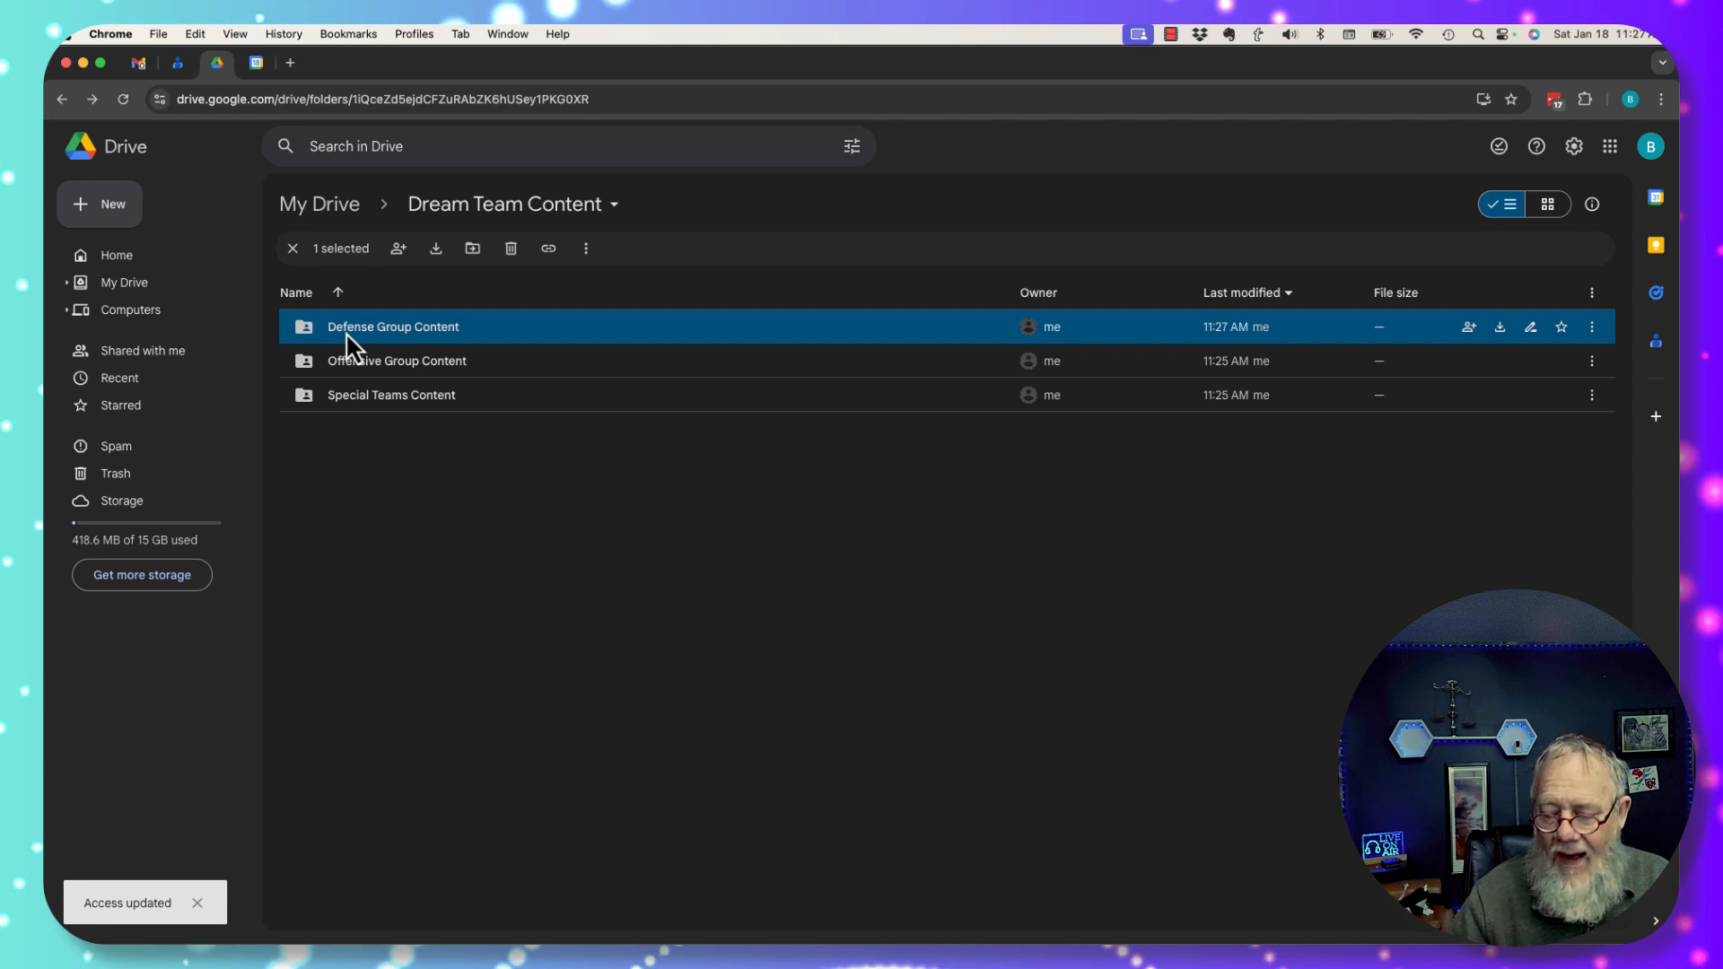
# Change the folder name from 'Defense Group Content' to 'Defensive Group Content'.
pyautogui.rightClick(347, 332)
pyautogui.click(439, 420)
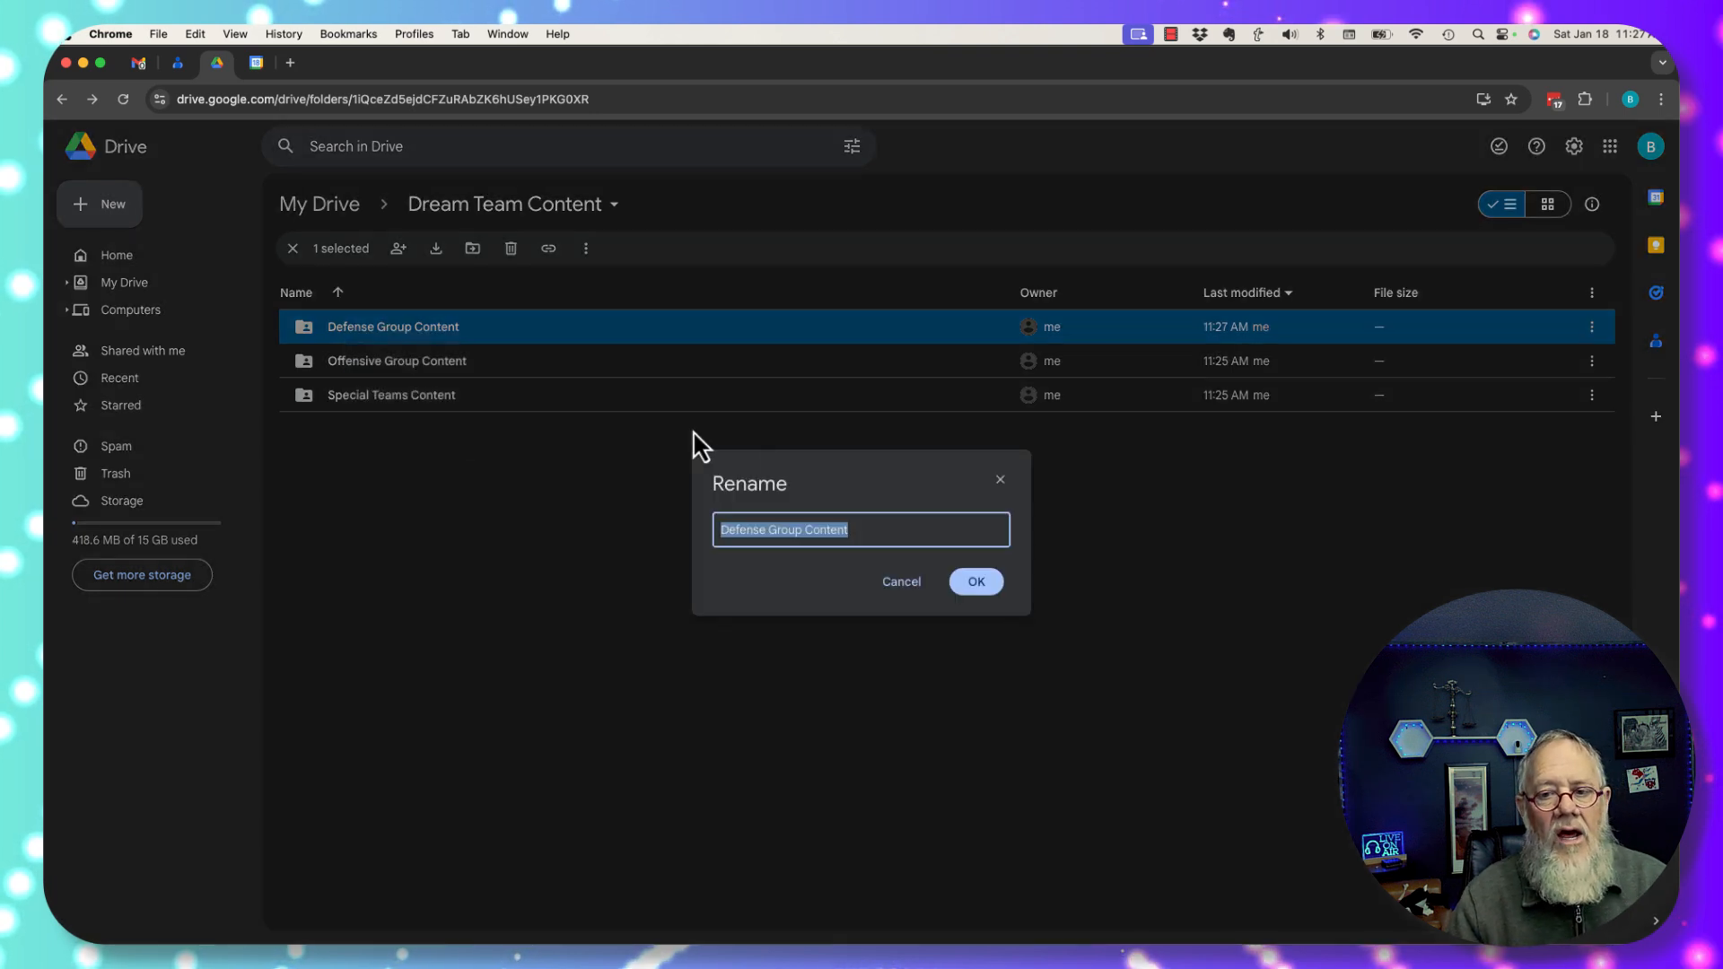
pyautogui.click(769, 531)
pyautogui.press('BackSpace')
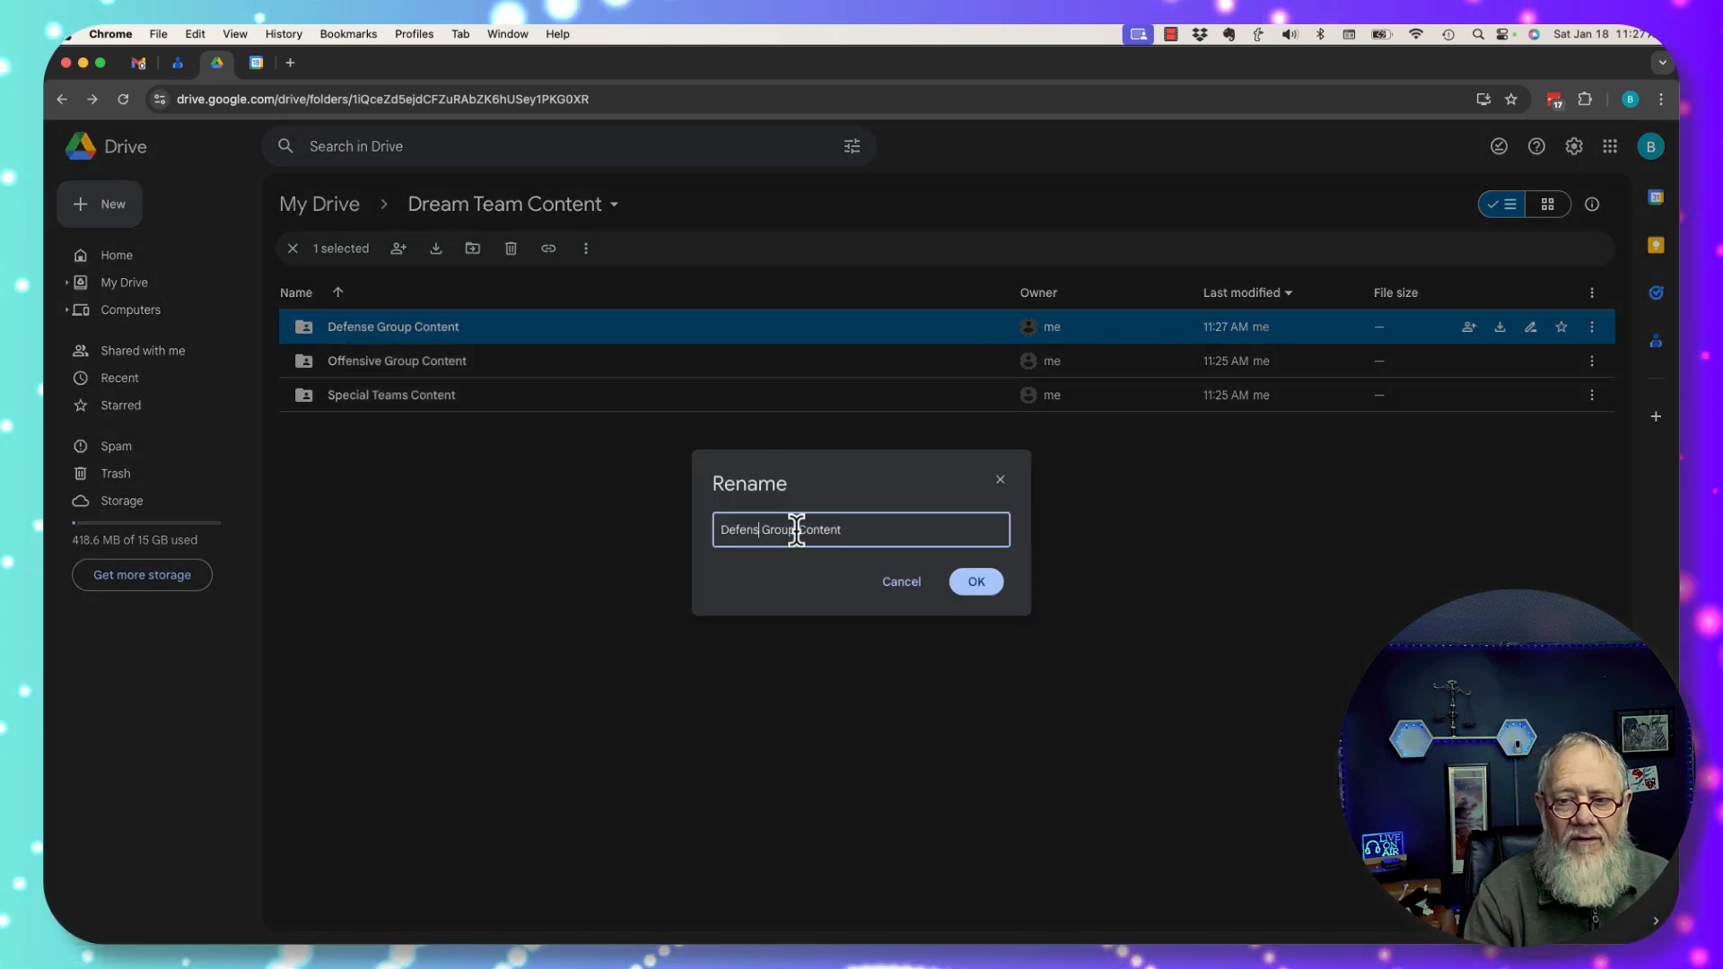
pyautogui.write('ive')
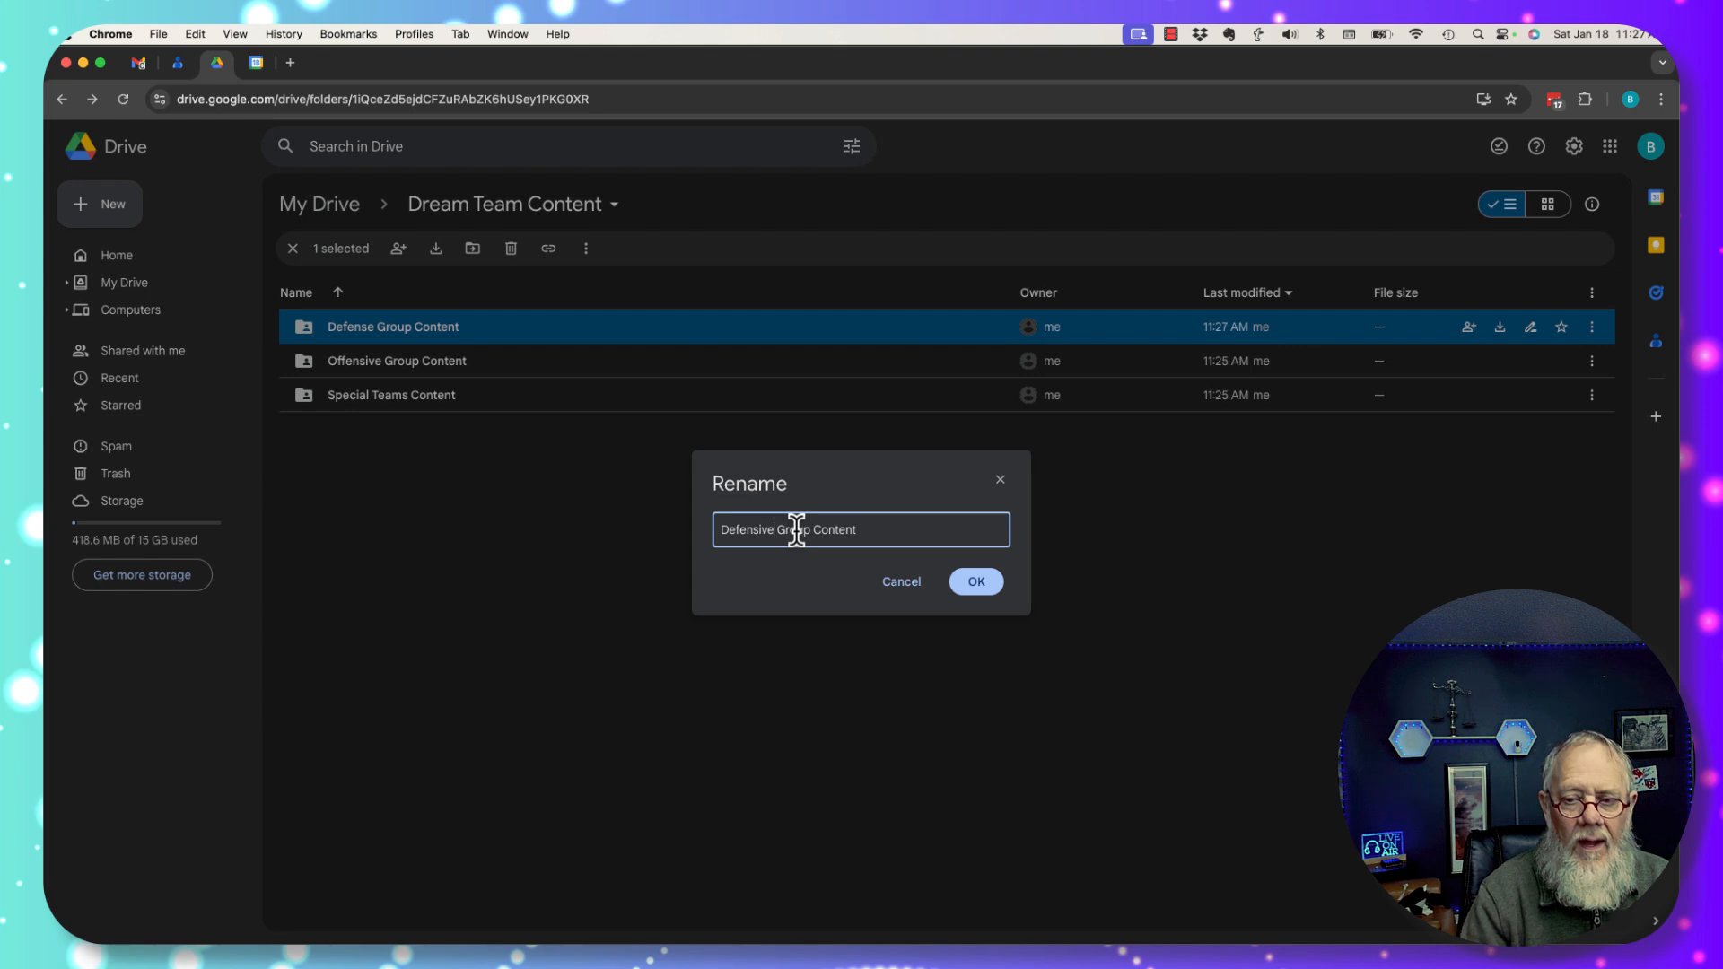
pyautogui.click(976, 585)
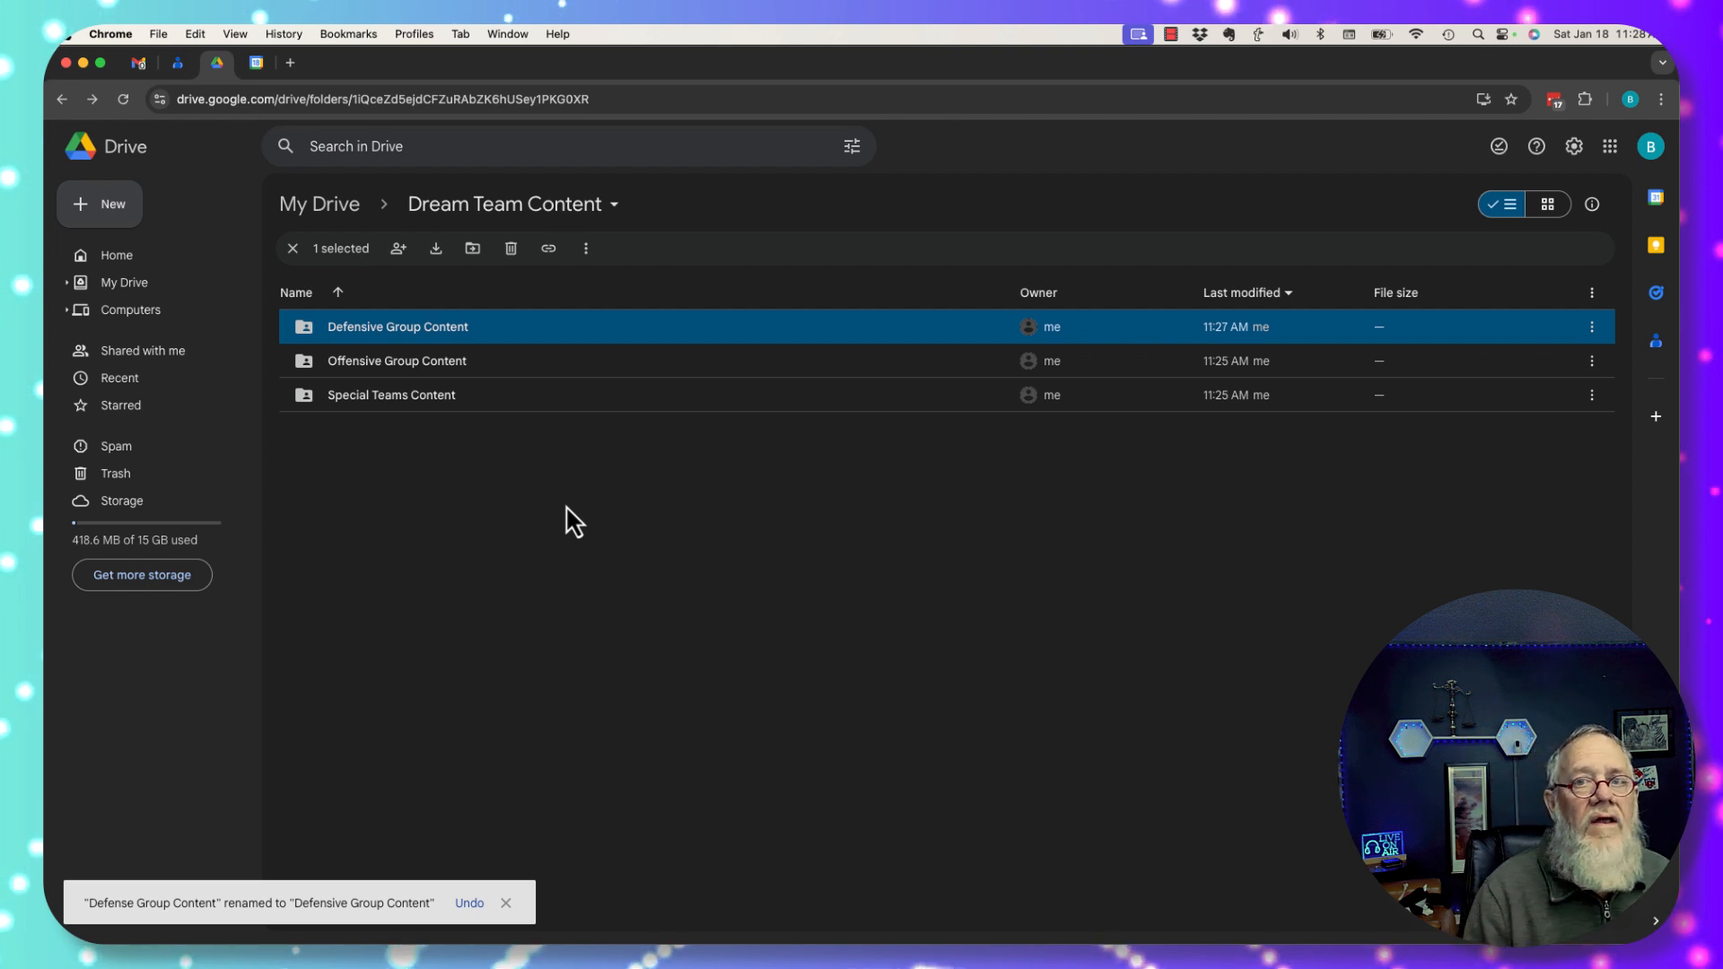
# Share Offensive Group Content with the teammate's work address as Editor, asking for the Defensive Team content.
pyautogui.click(377, 370)
pyautogui.click(398, 250)
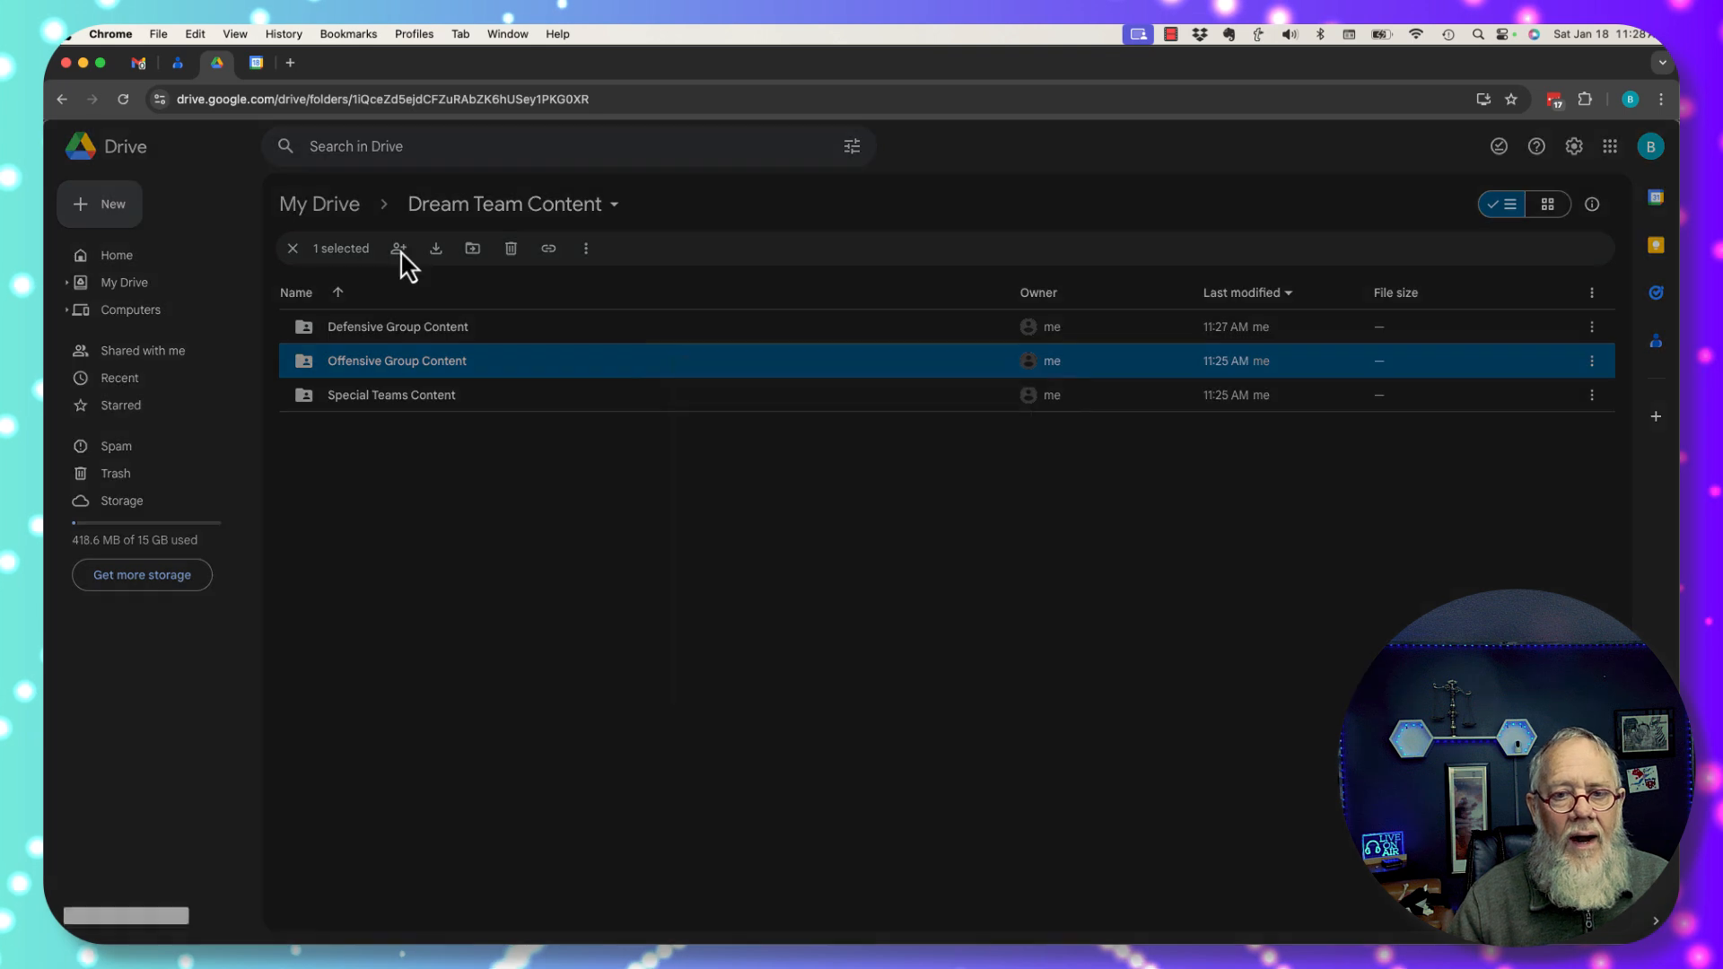
pyautogui.click(812, 419)
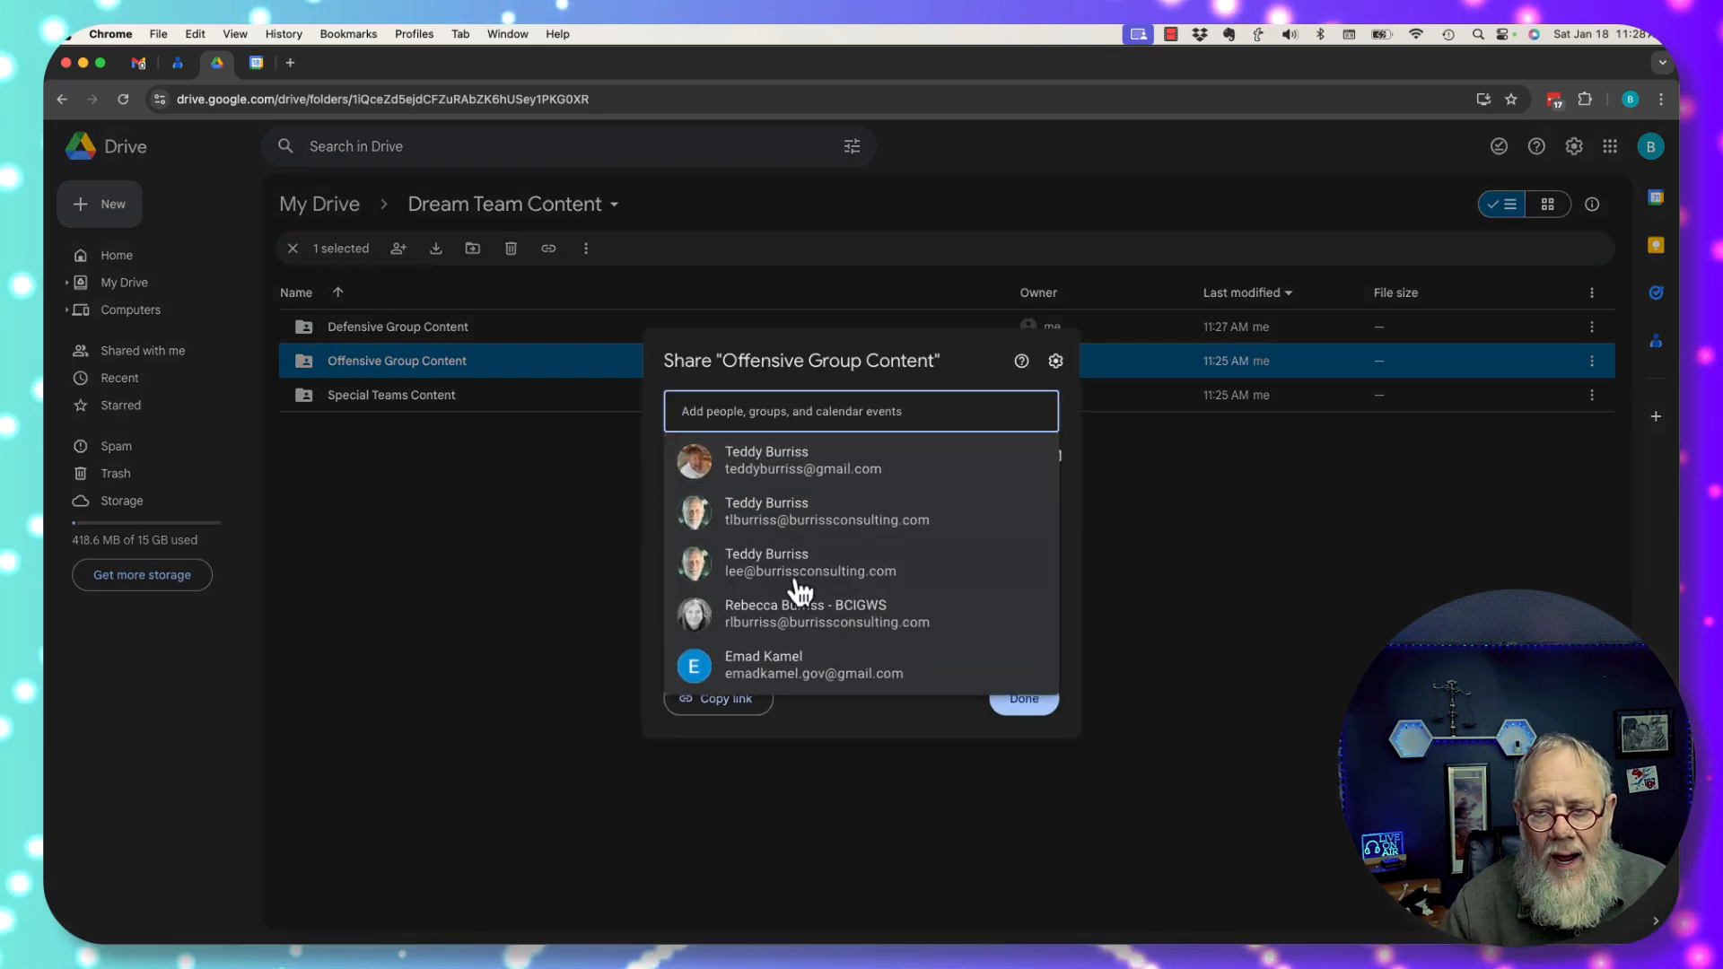
pyautogui.click(770, 579)
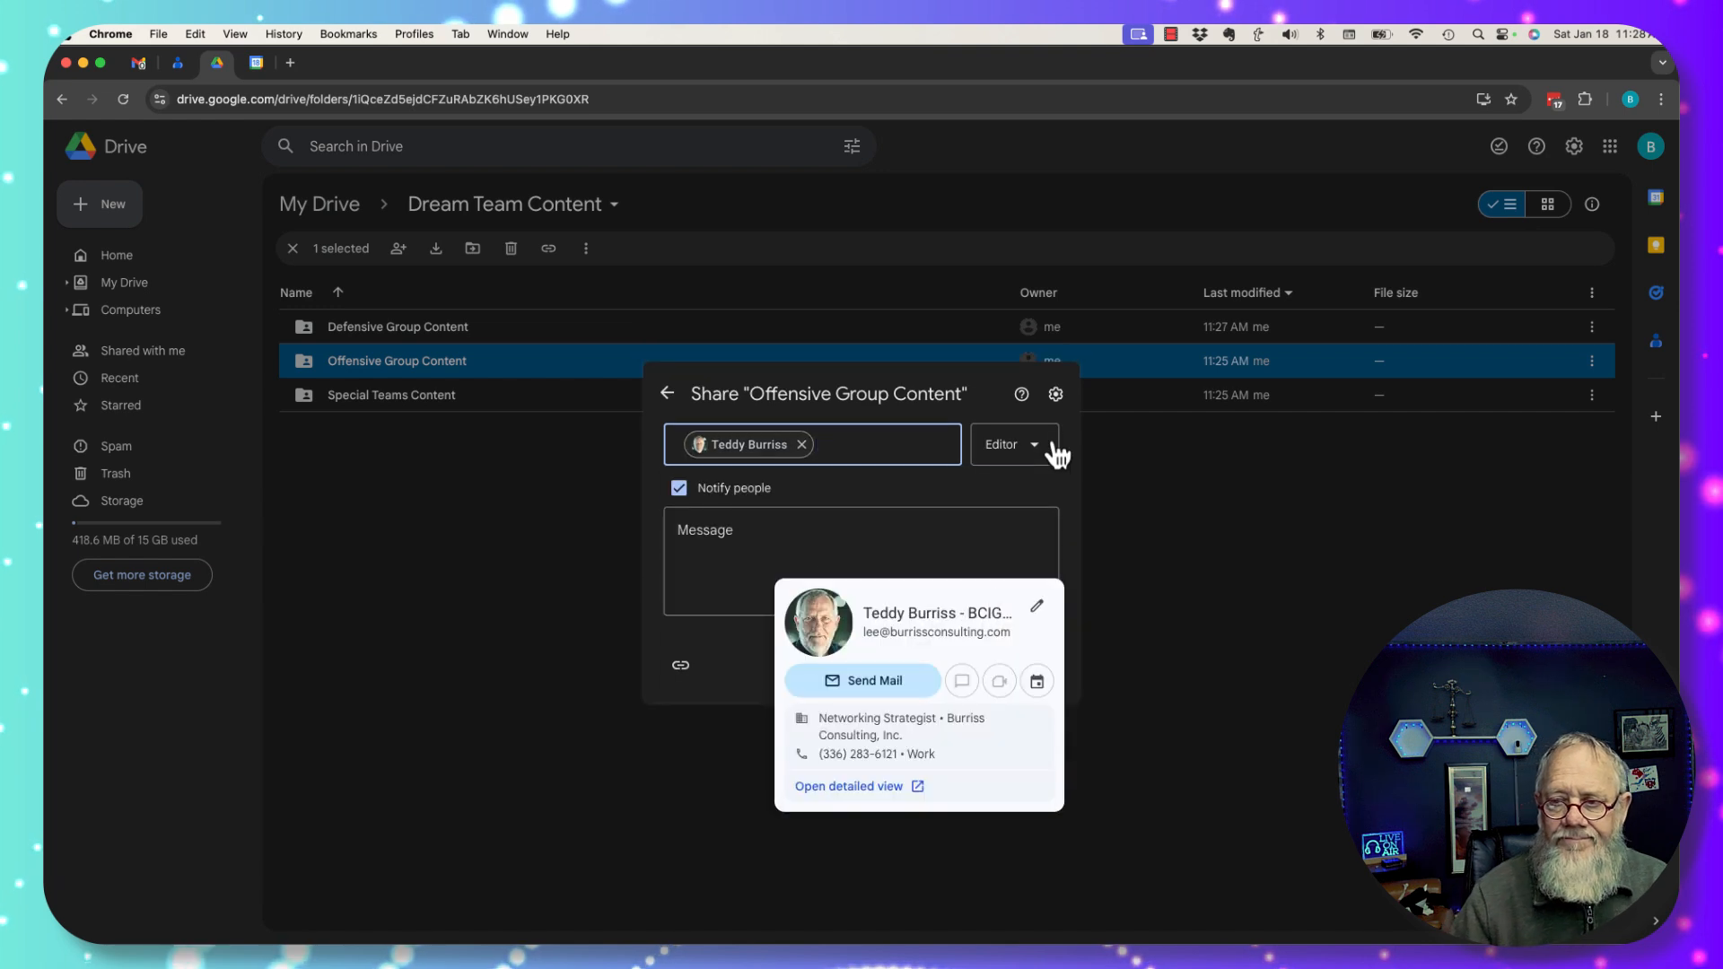
pyautogui.click(750, 559)
pyautogui.write('Please add all')
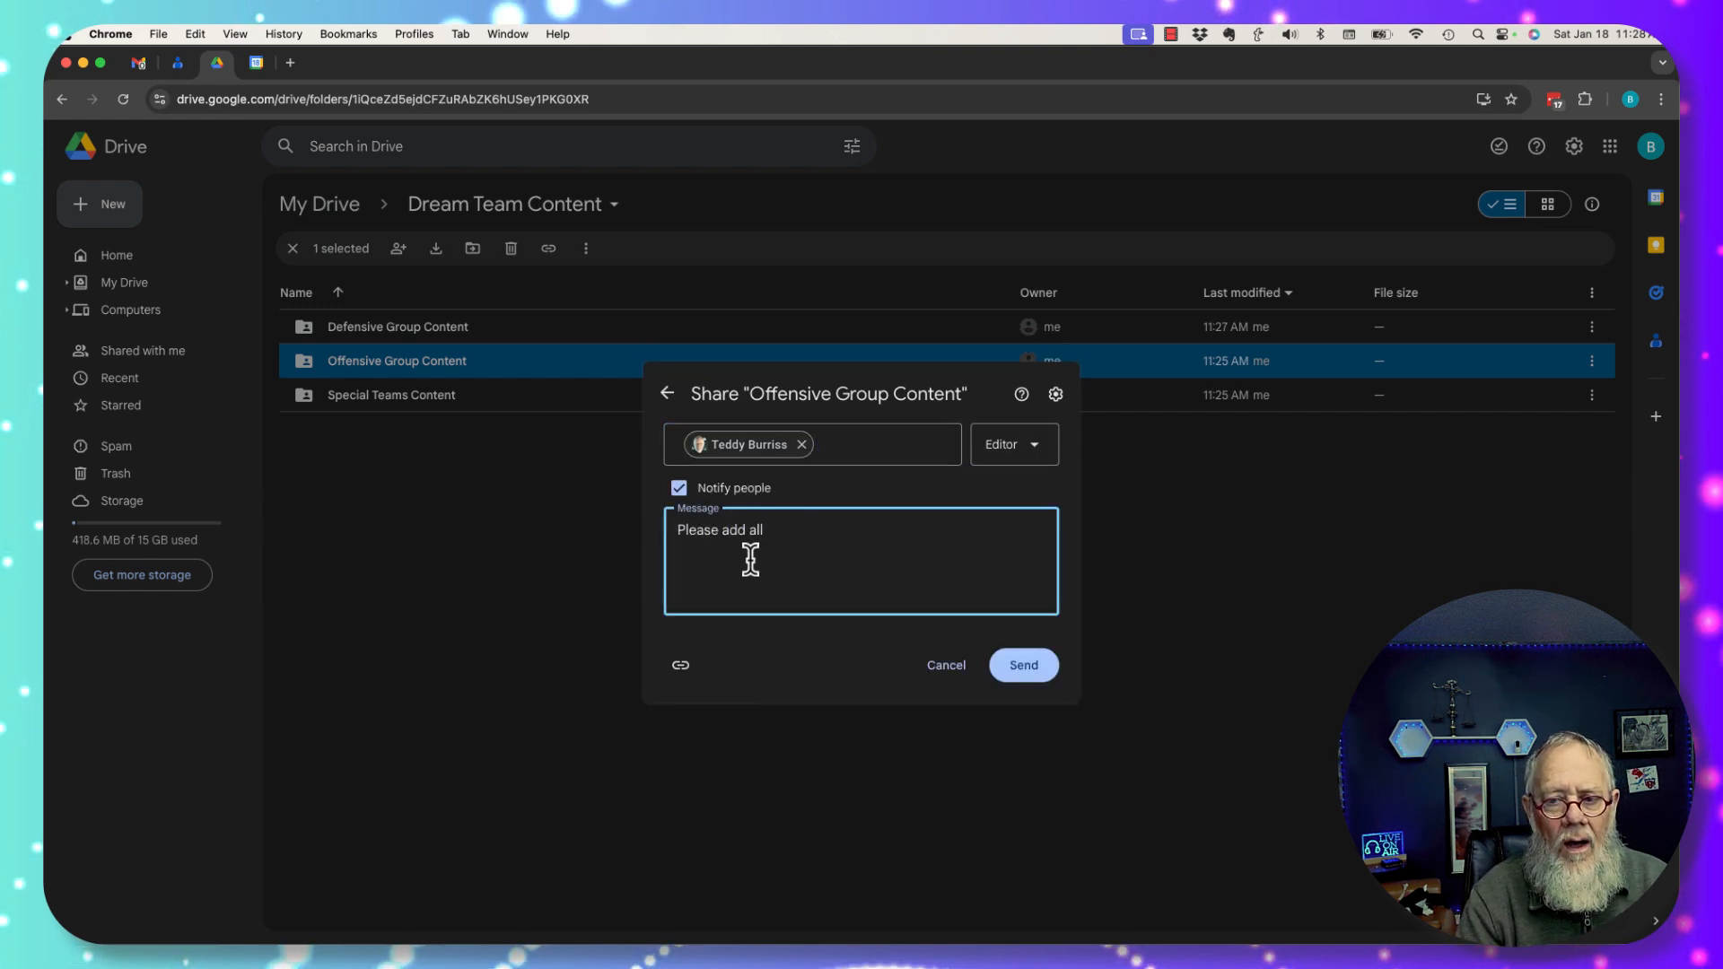
pyautogui.write(' the Defensive Team')
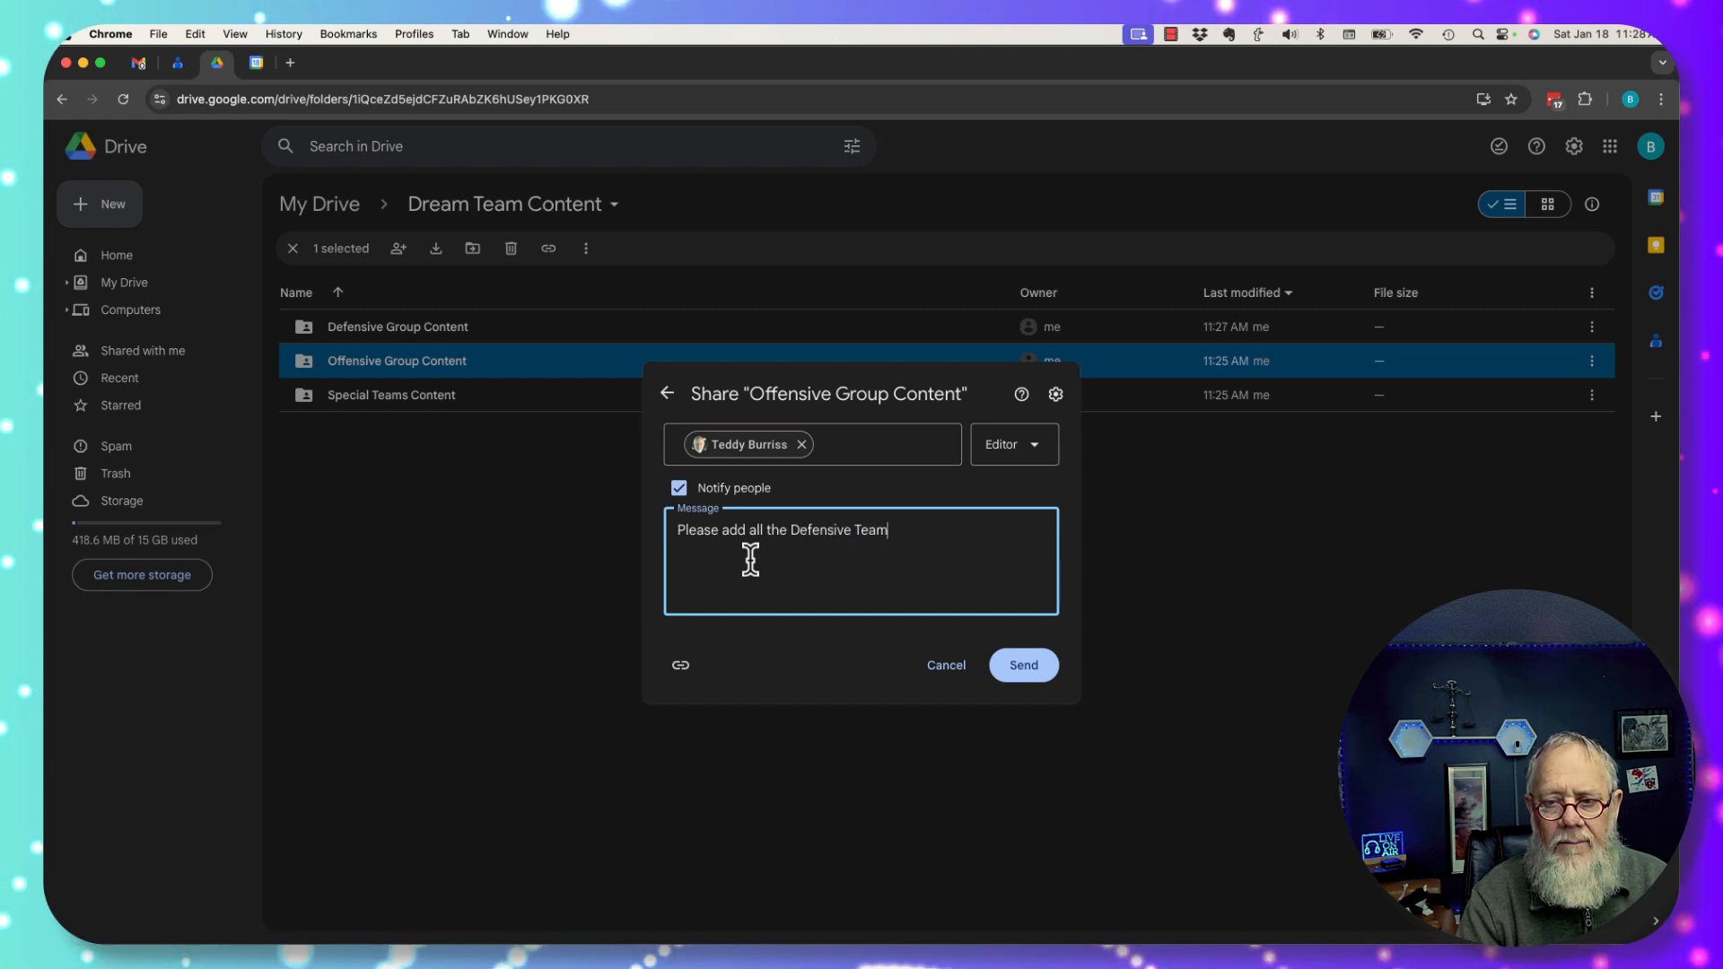
pyautogui.write(' content in this ')
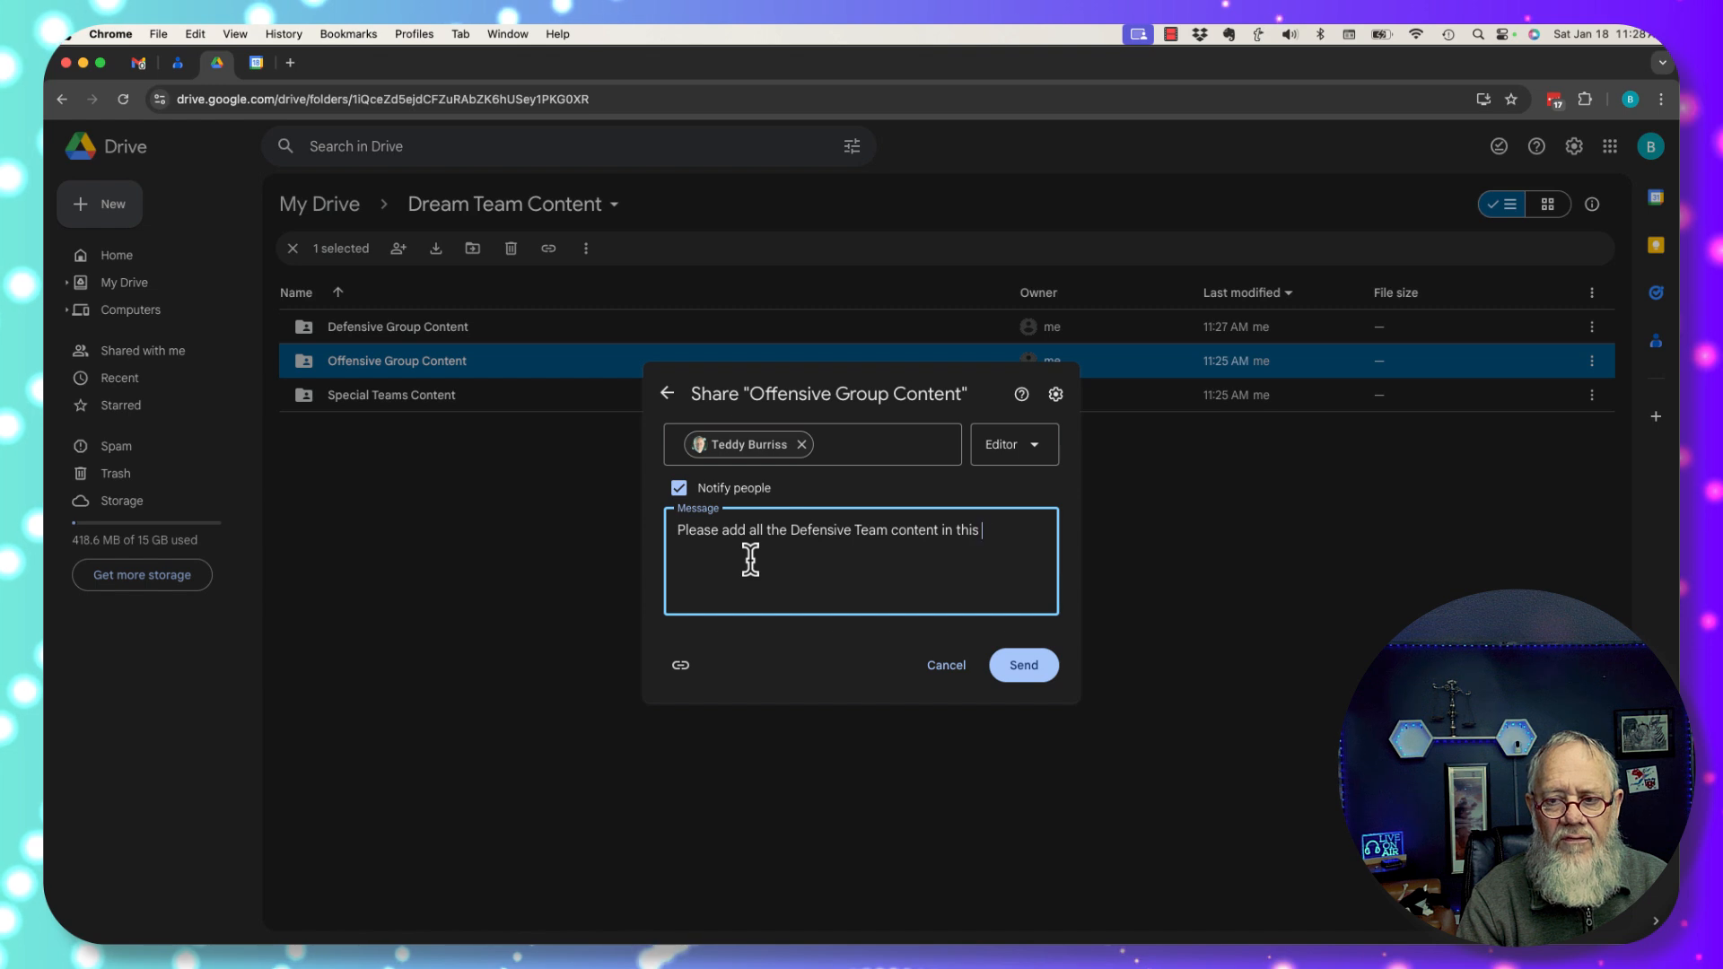
pyautogui.write('folder.')
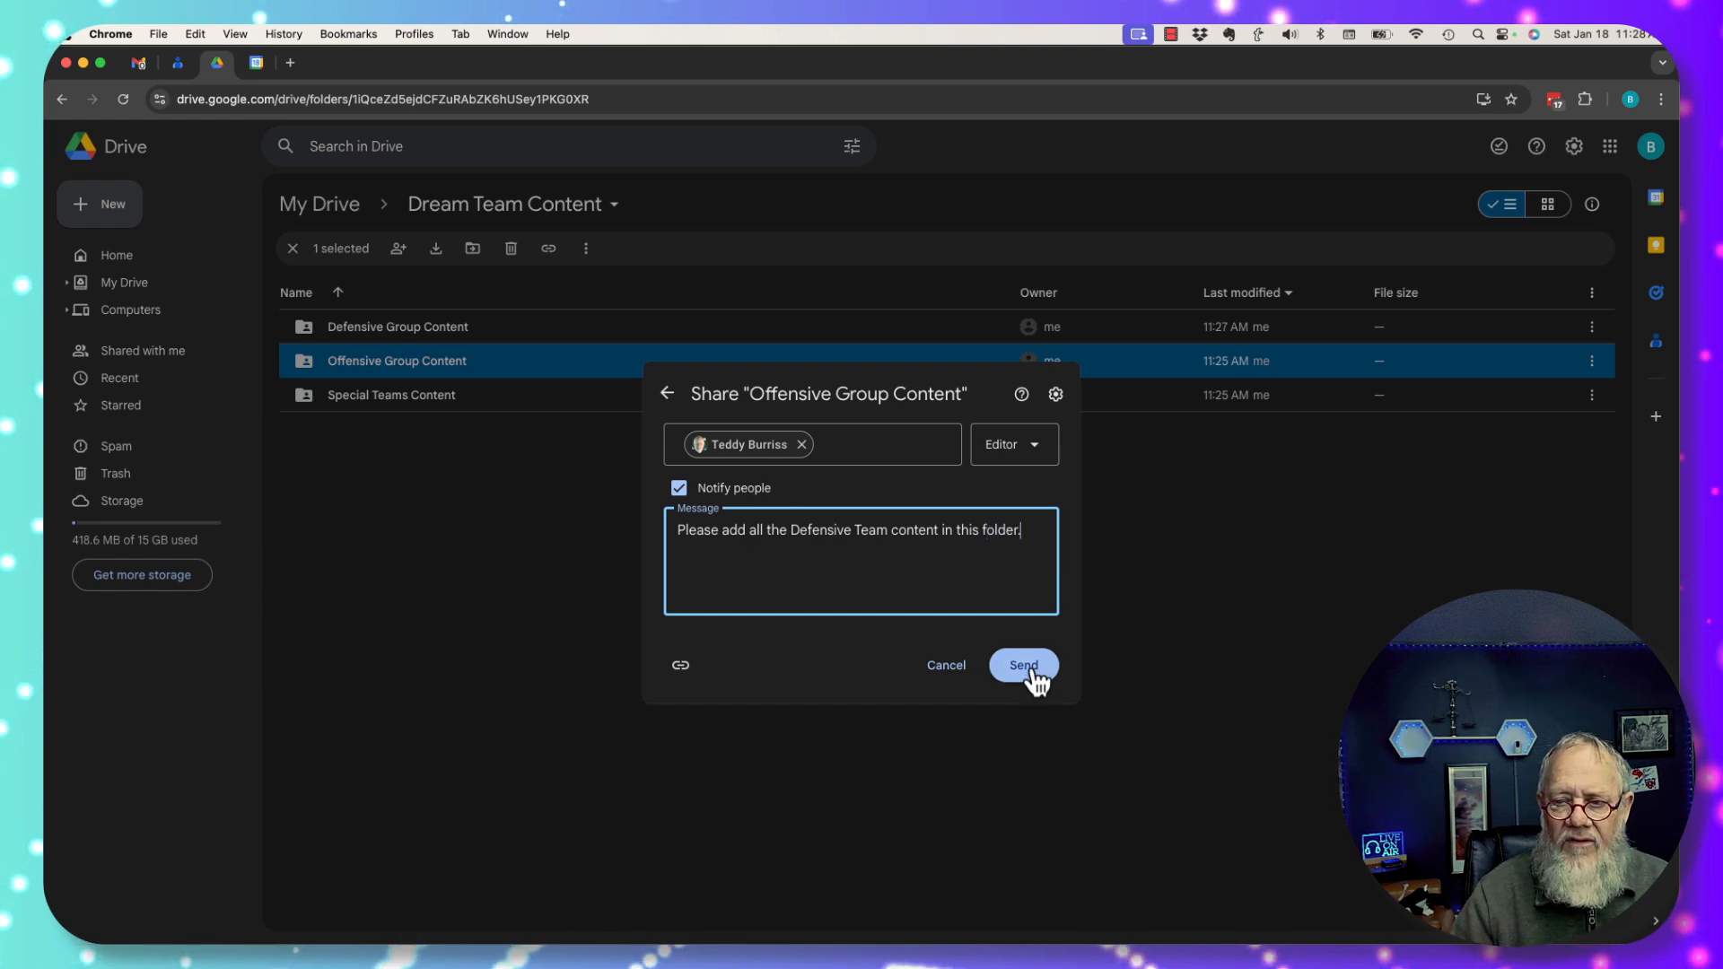
pyautogui.click(1021, 666)
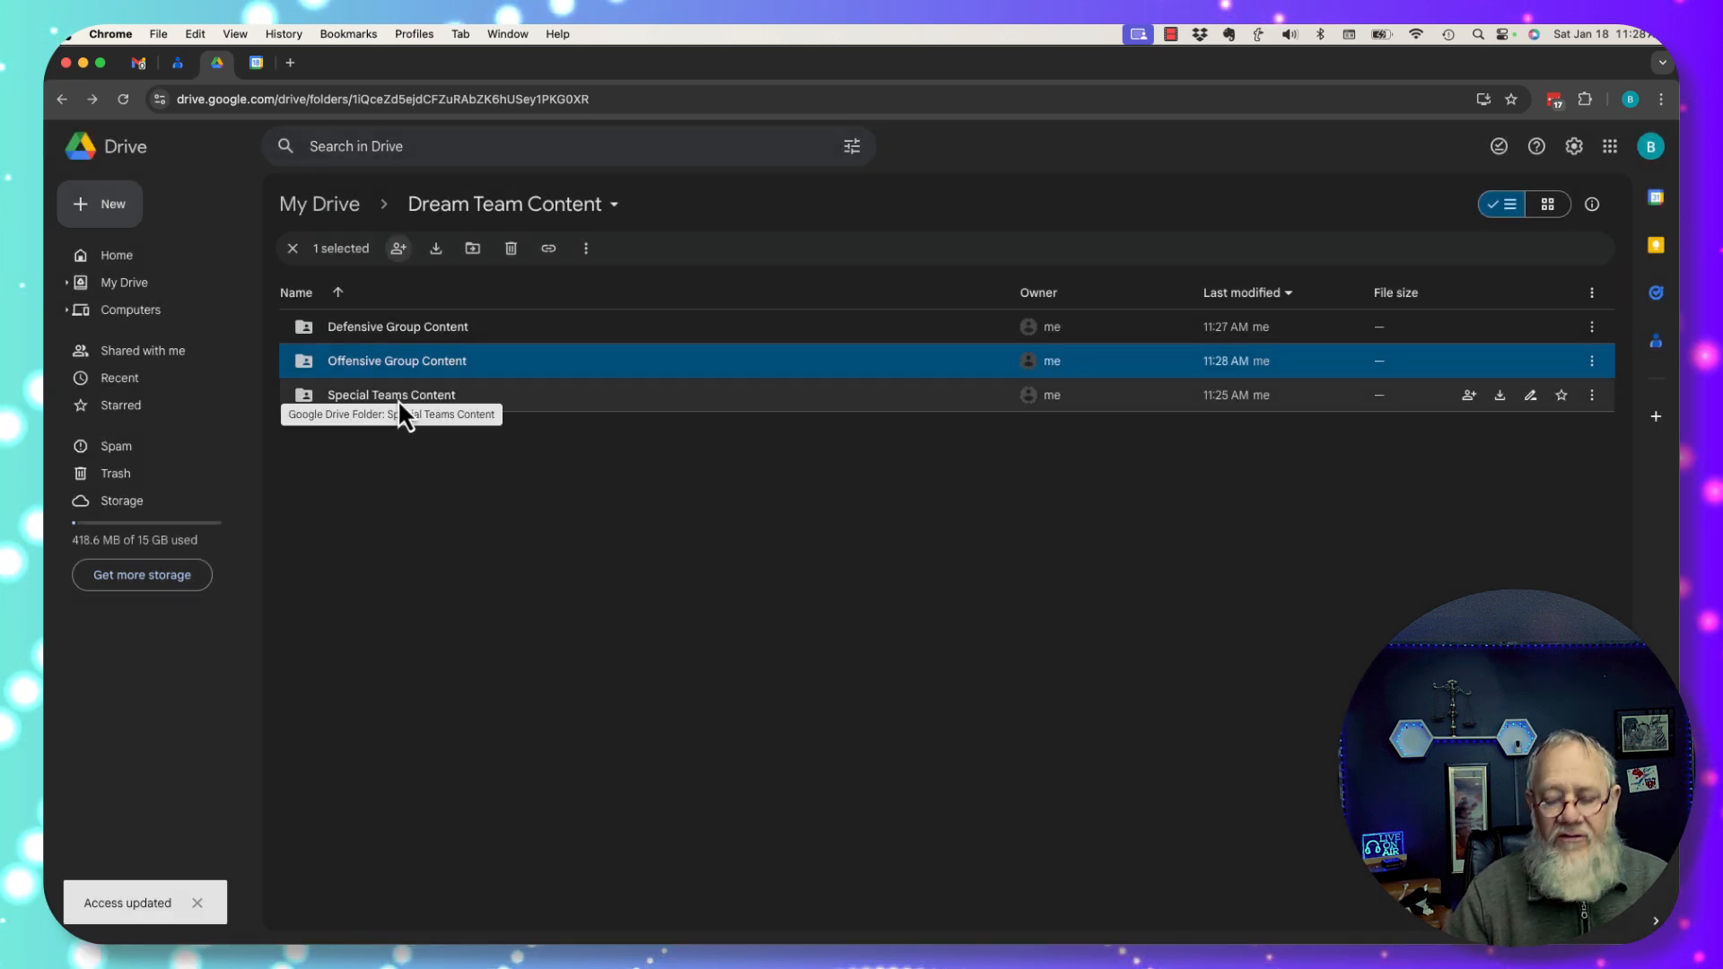
# Add the teammate's non-Google e-mail address as an Editor on Special Teams Content.
pyautogui.rightClick(398, 398)
pyautogui.moveTo(480, 532)
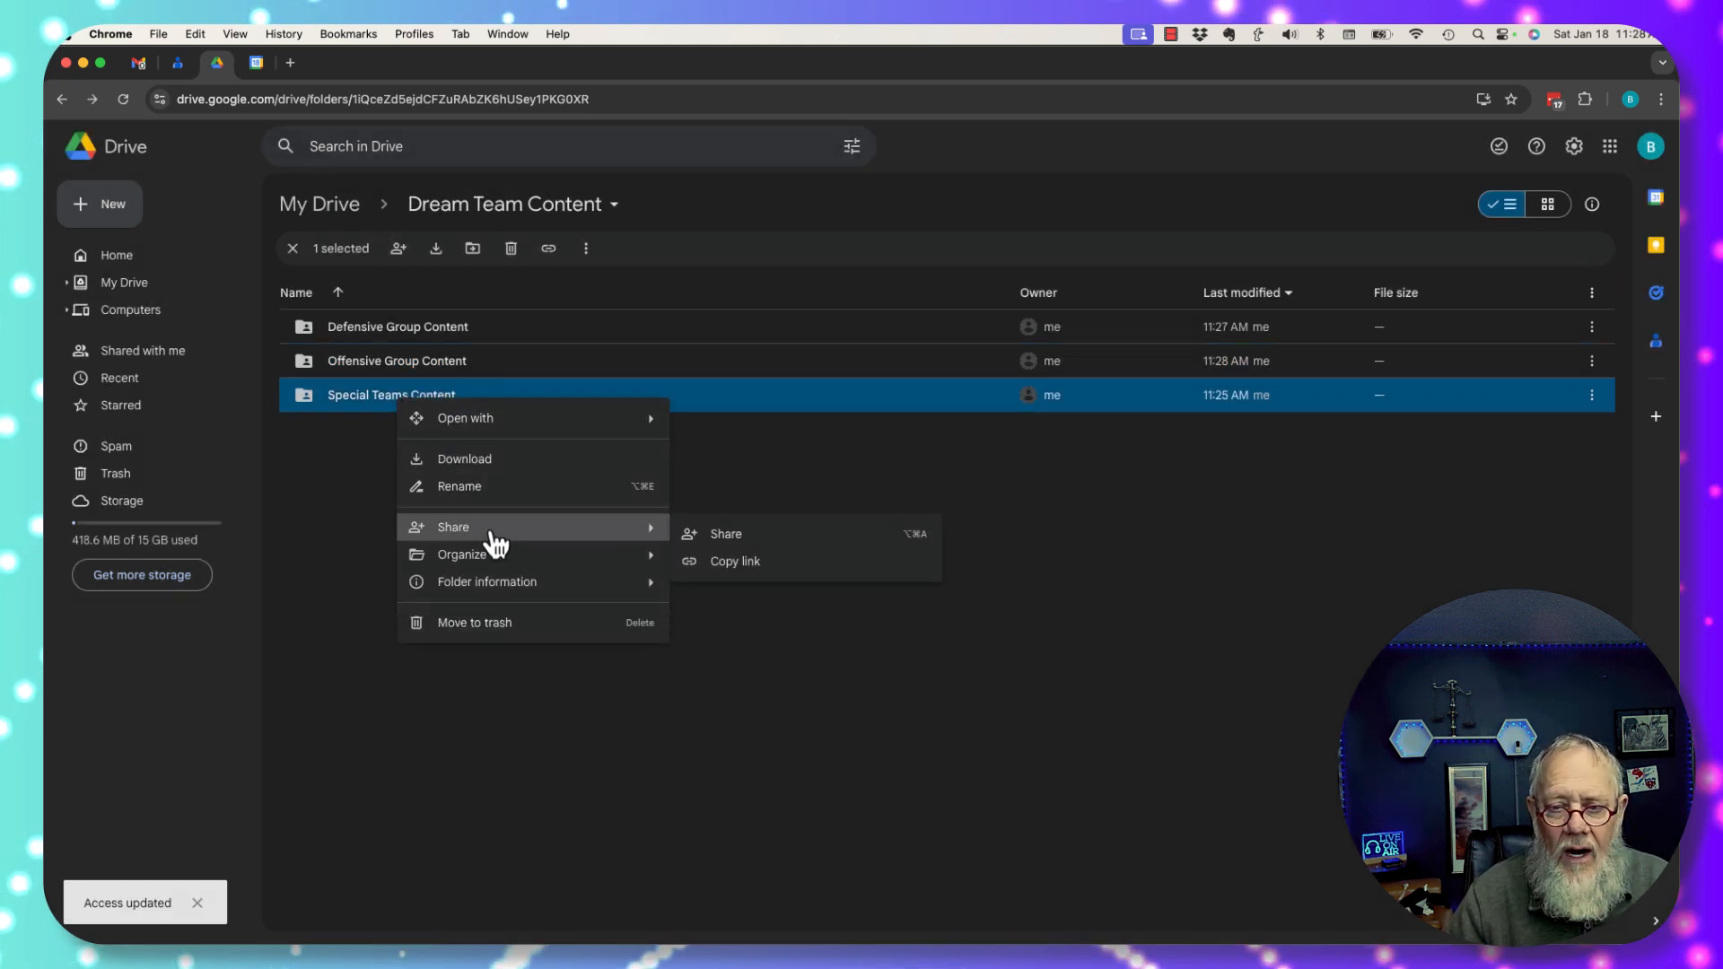
pyautogui.click(725, 535)
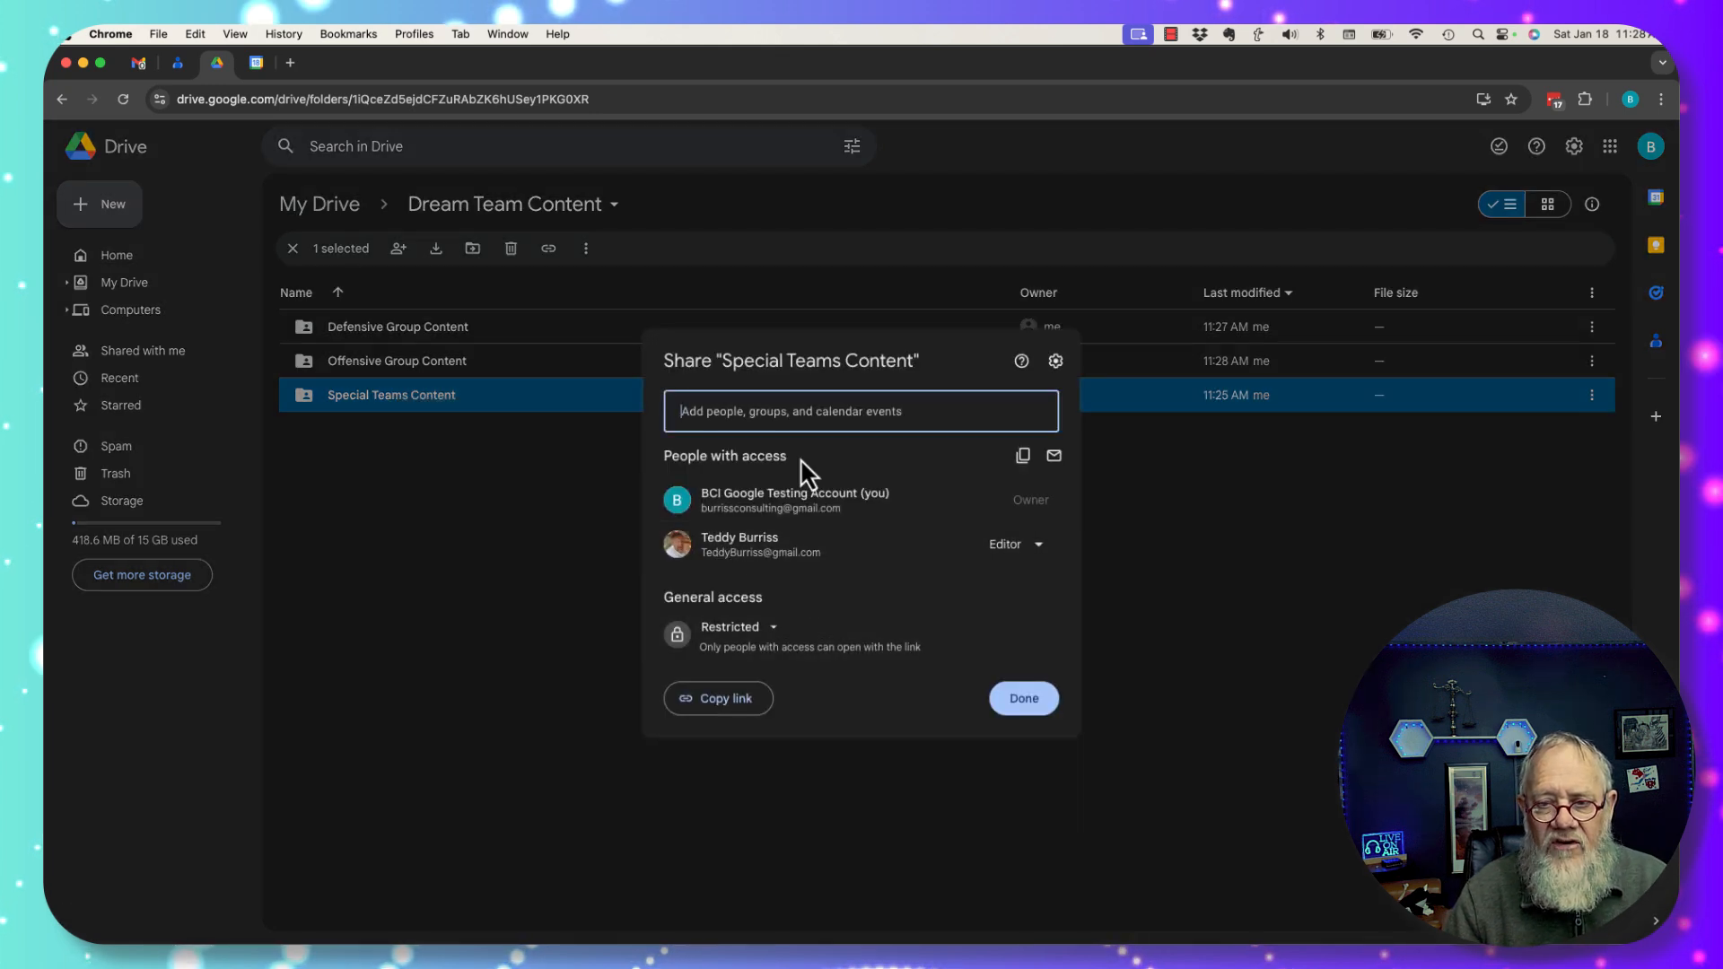
pyautogui.click(745, 415)
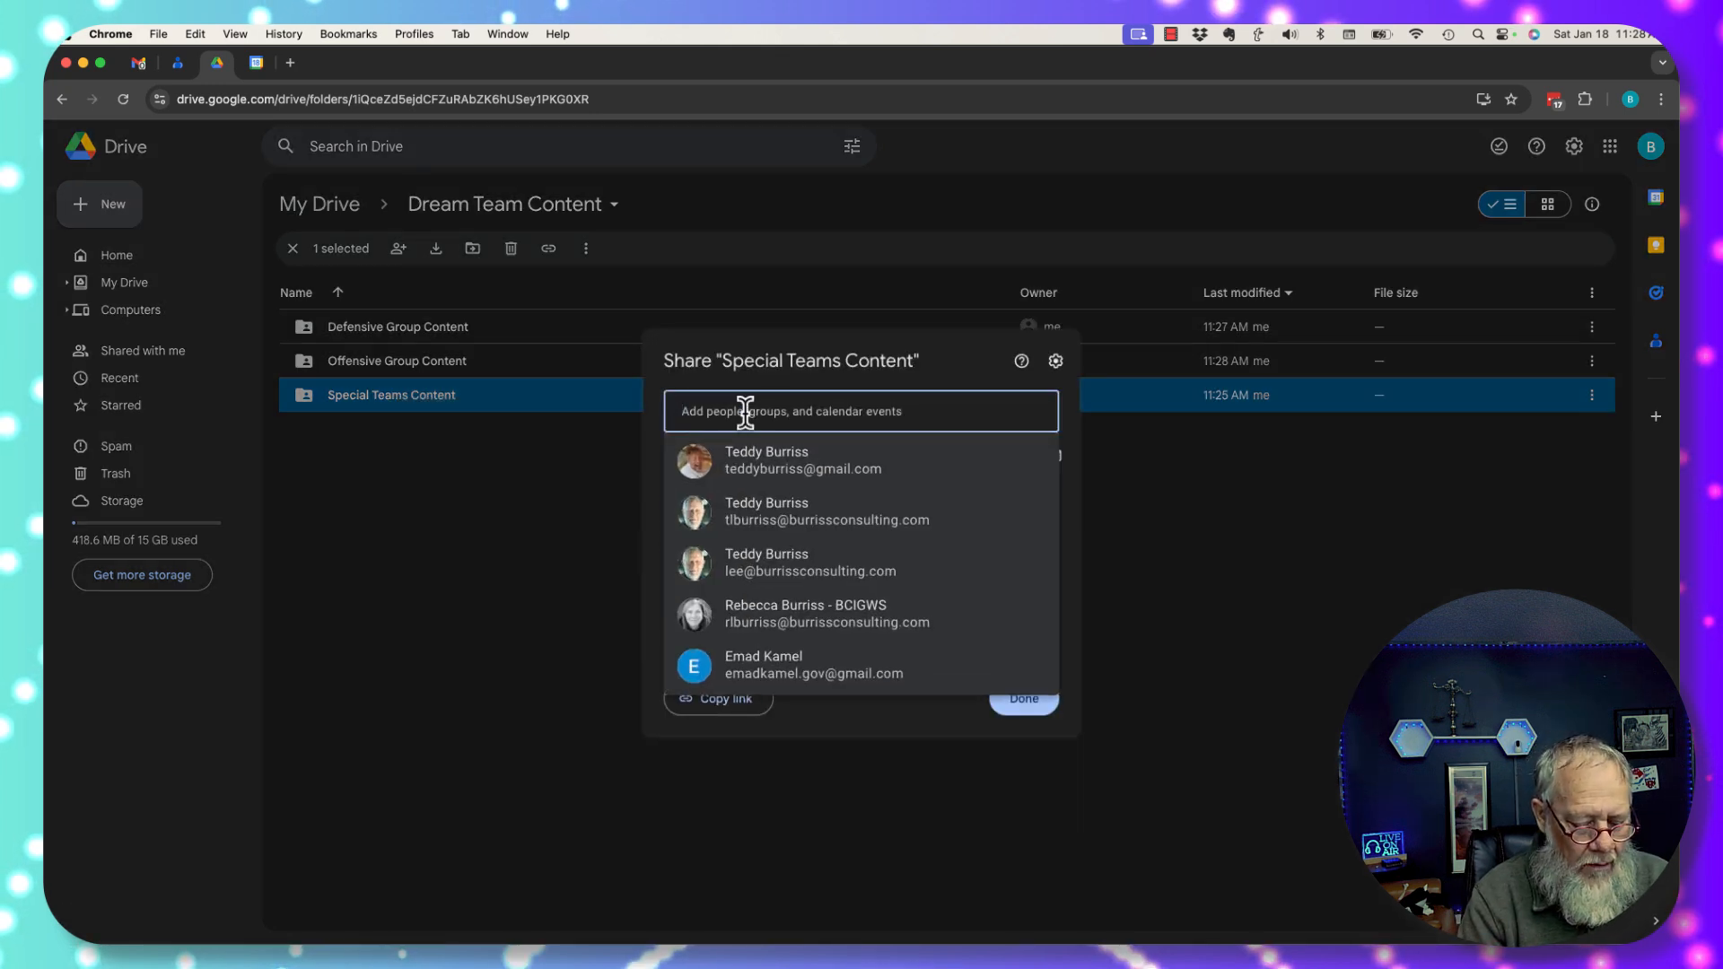
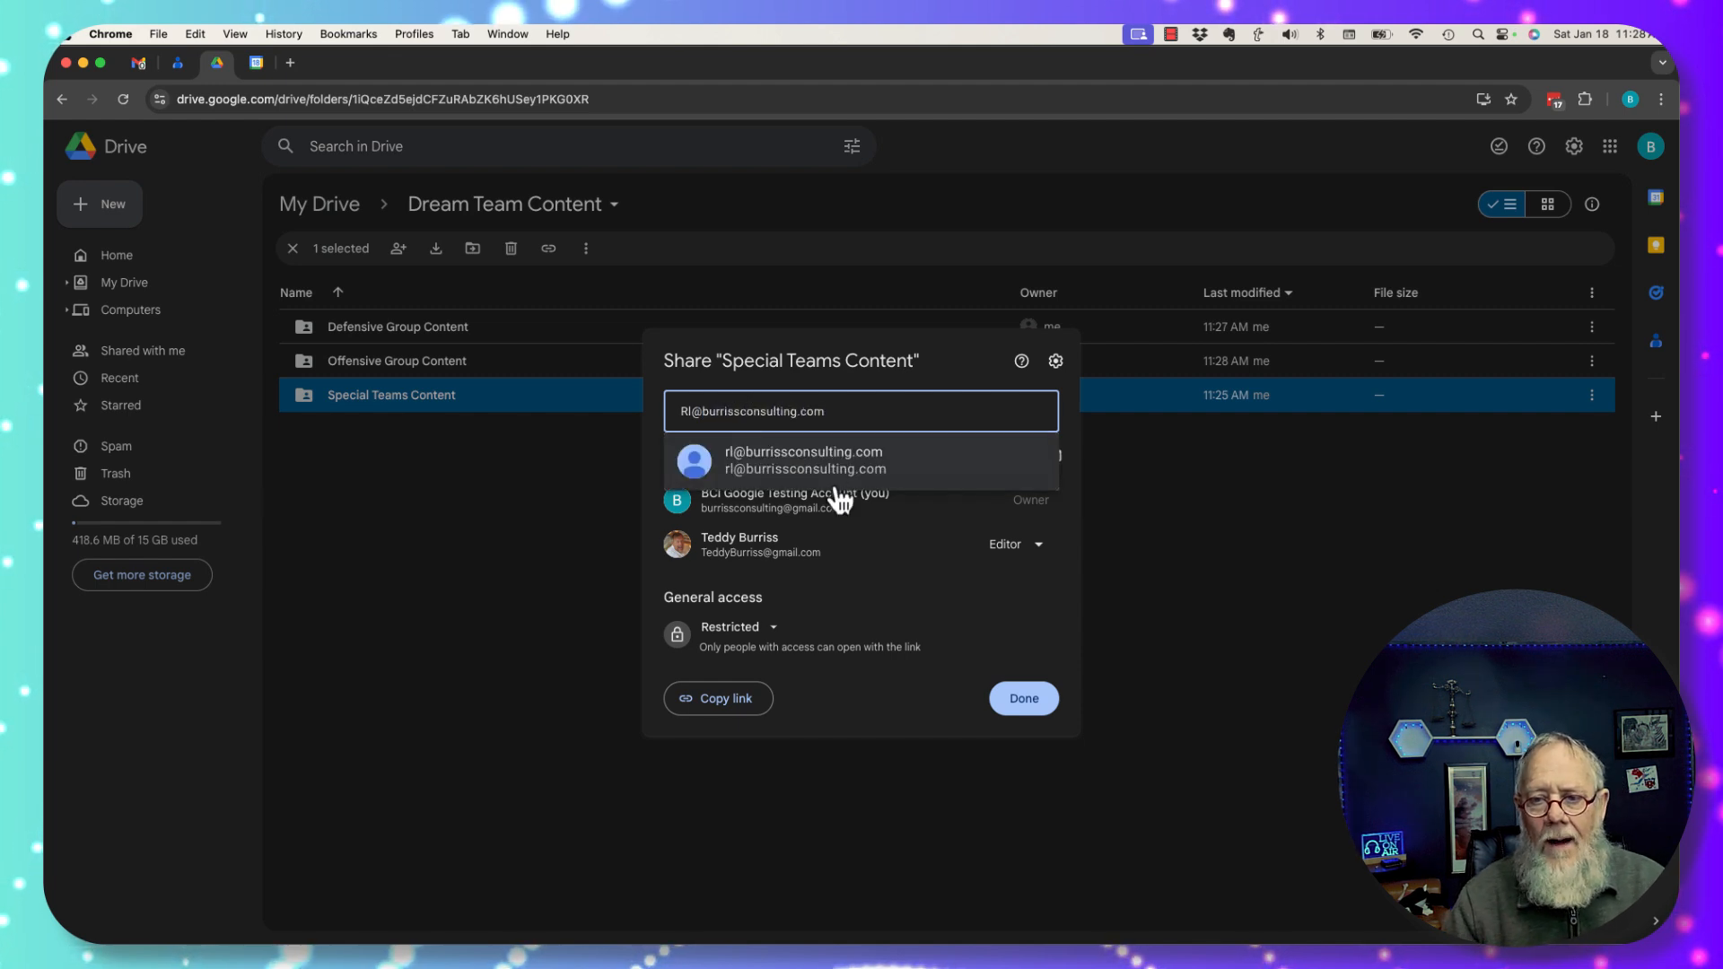
pyautogui.click(848, 461)
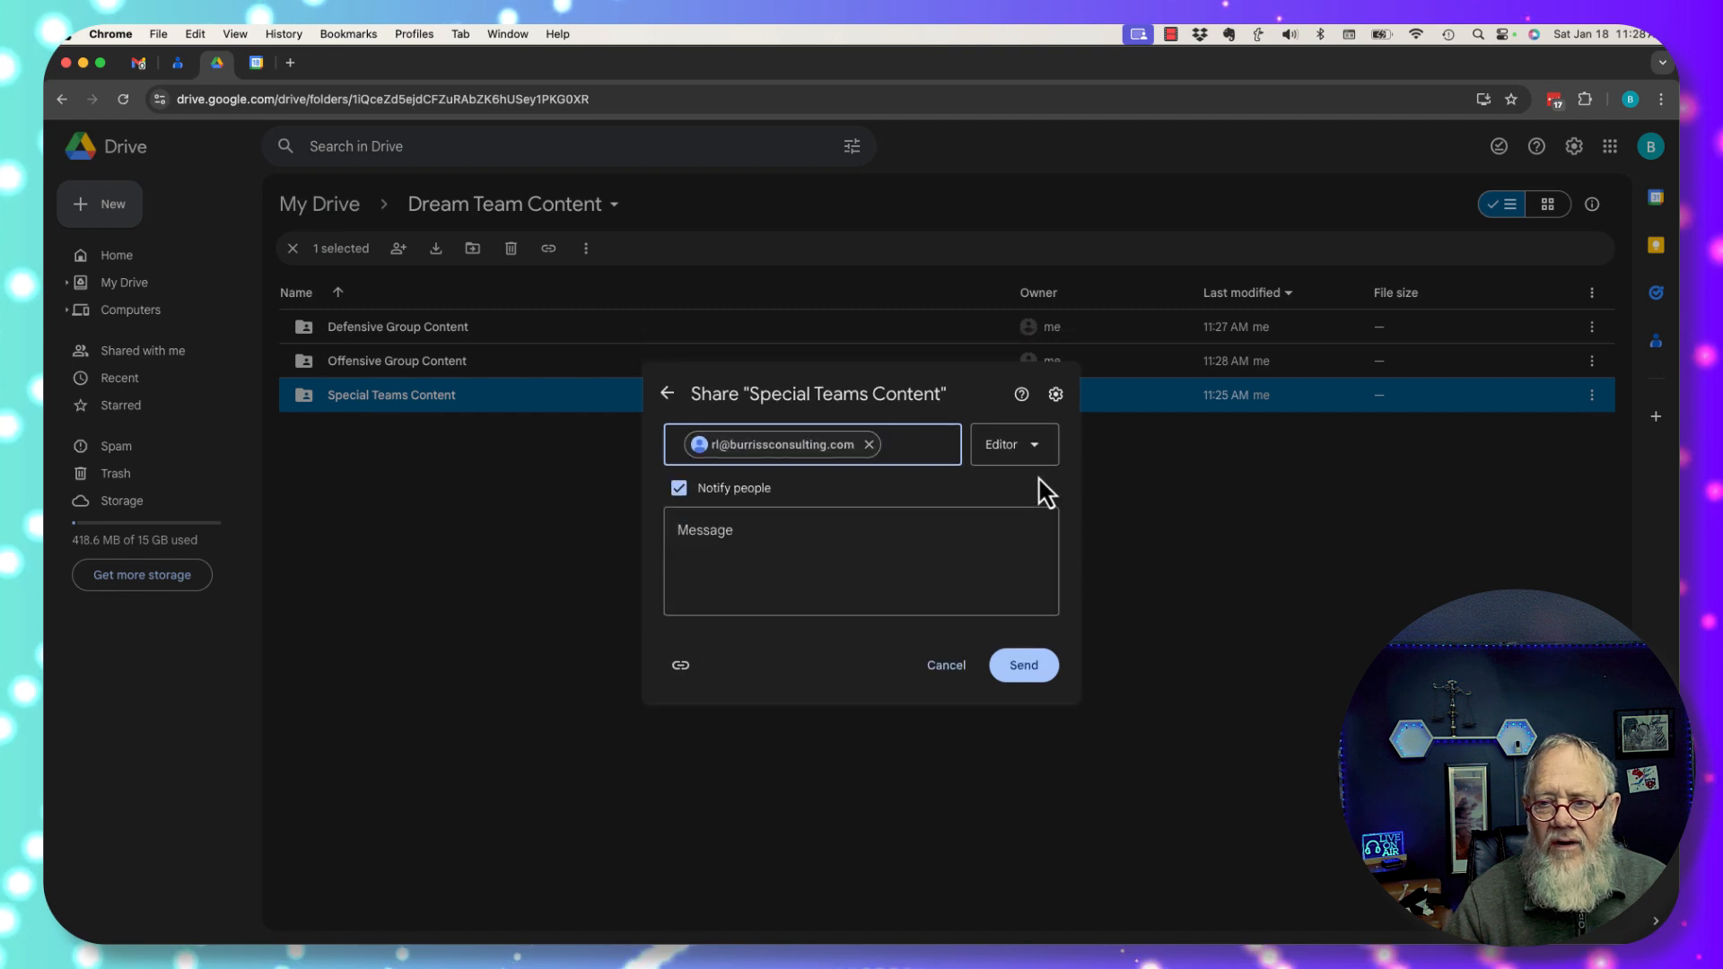
# Send the invite with a note to put all the Special Teams content there, sharing anyway.
pyautogui.click(774, 584)
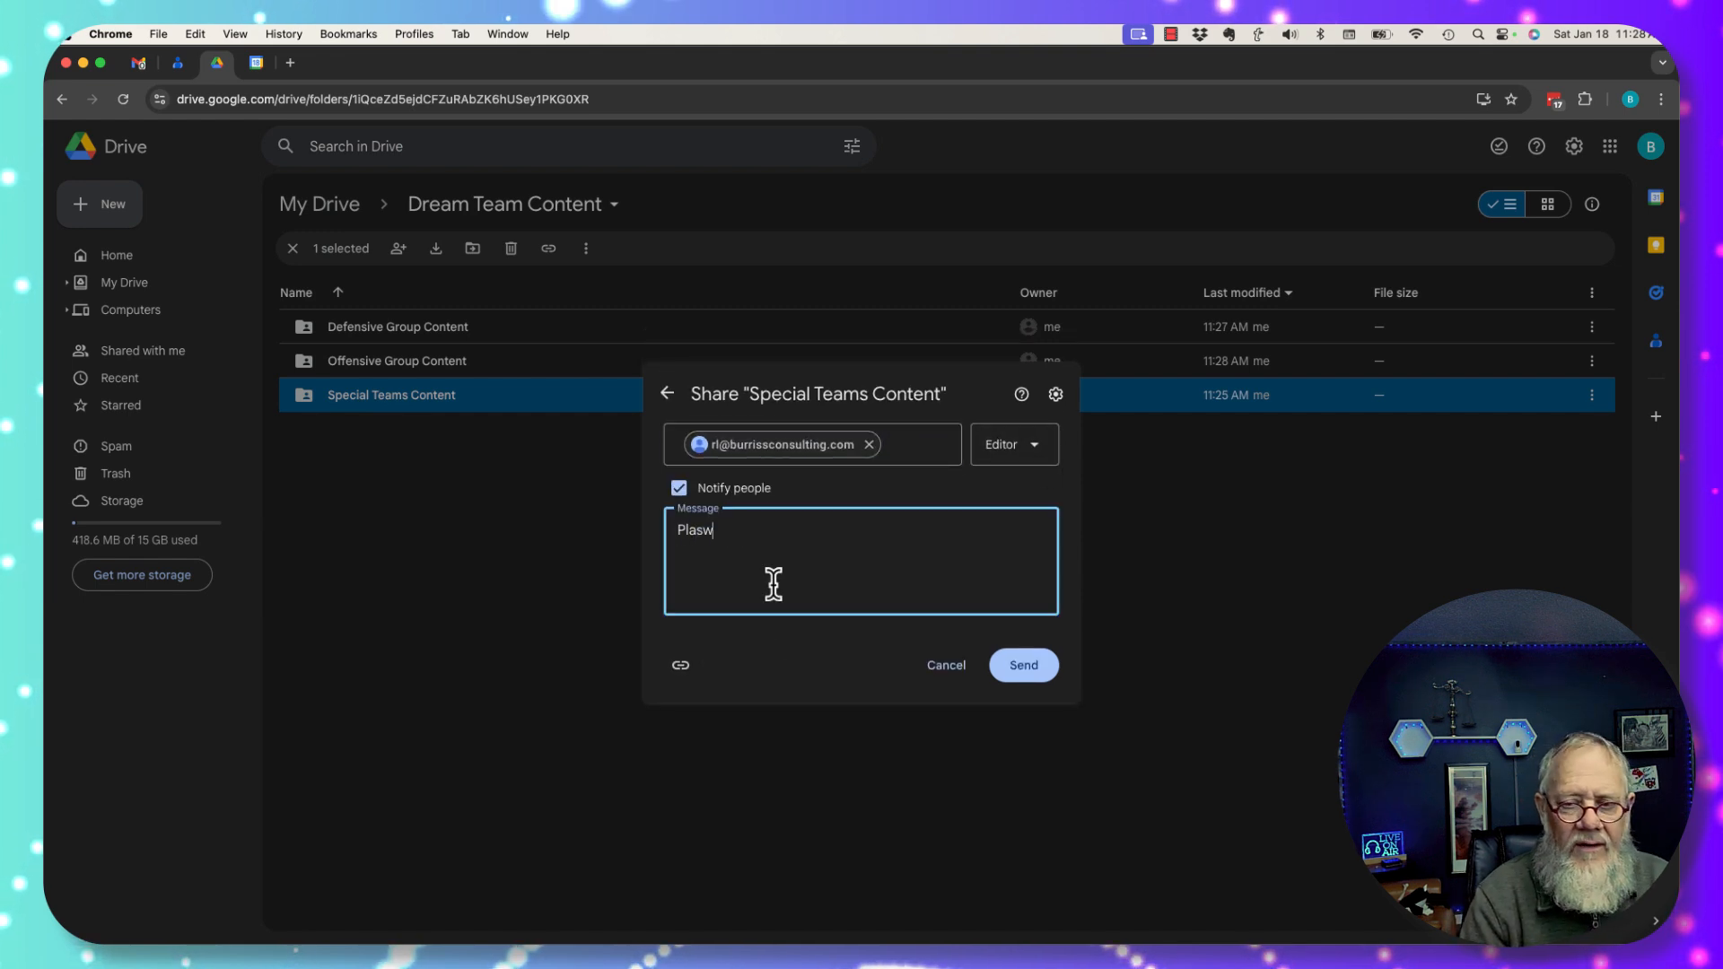
pyautogui.write('Plaa')
pyautogui.press('BackSpace')
pyautogui.press('BackSpace')
pyautogui.write('ease put all of the')
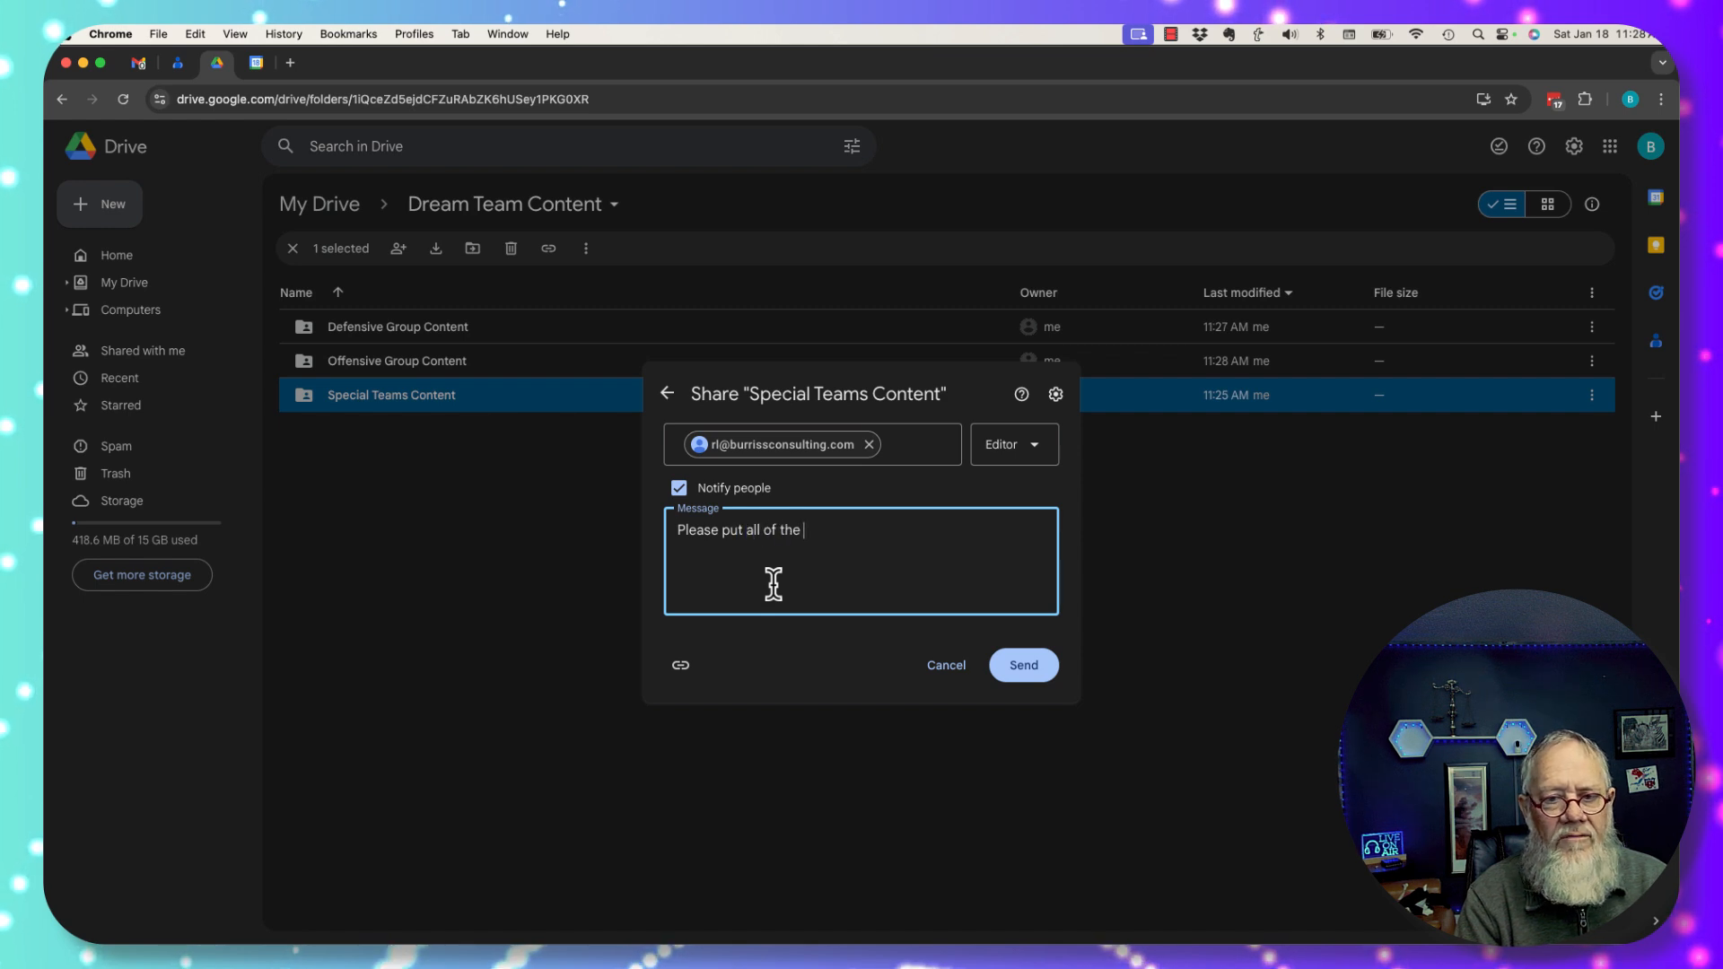
pyautogui.write(' Special Teams ')
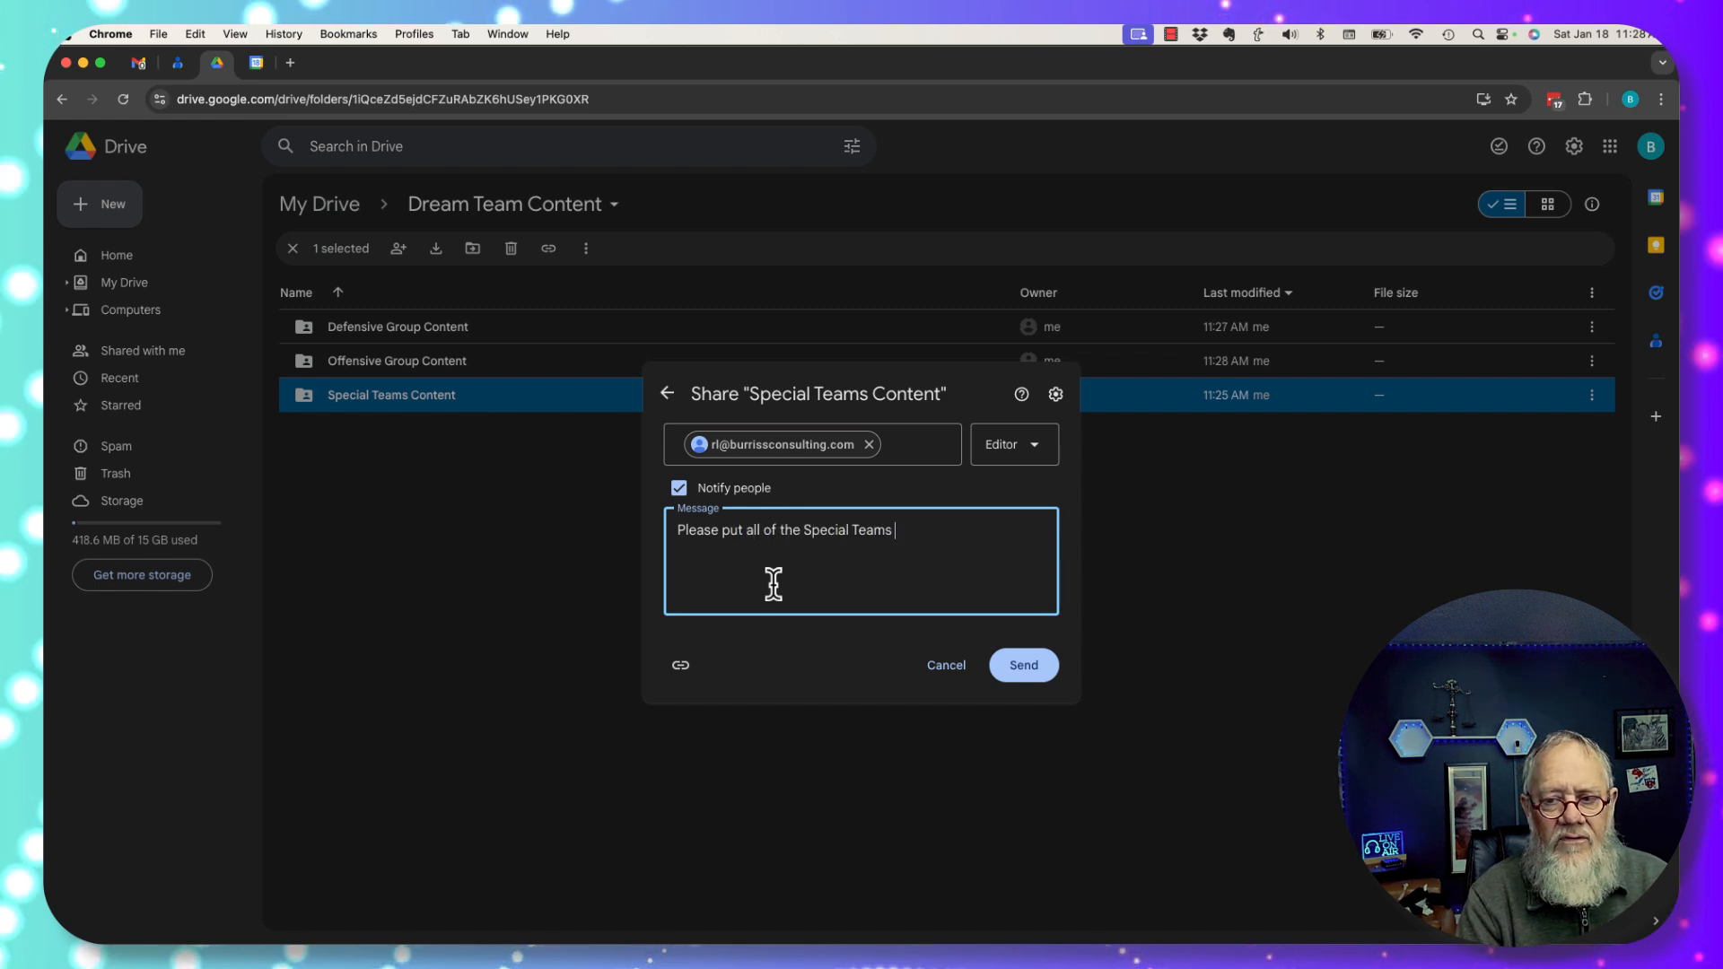
pyautogui.write('Cot')
pyautogui.press('BackSpace')
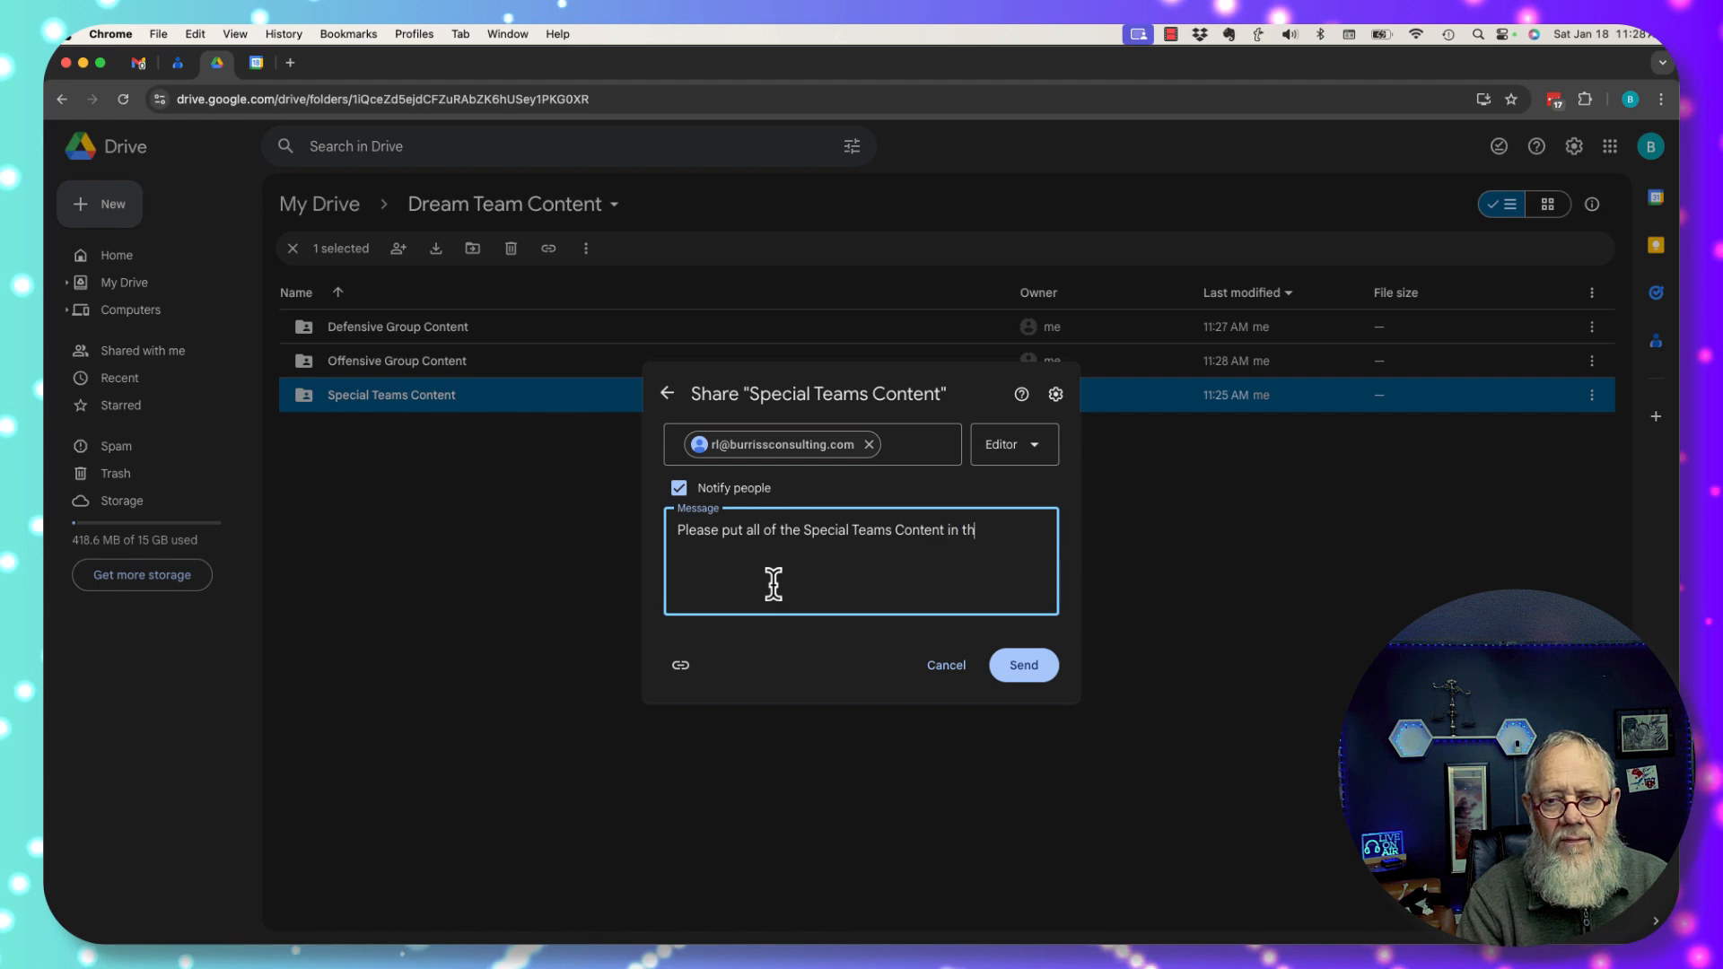
pyautogui.click(1017, 673)
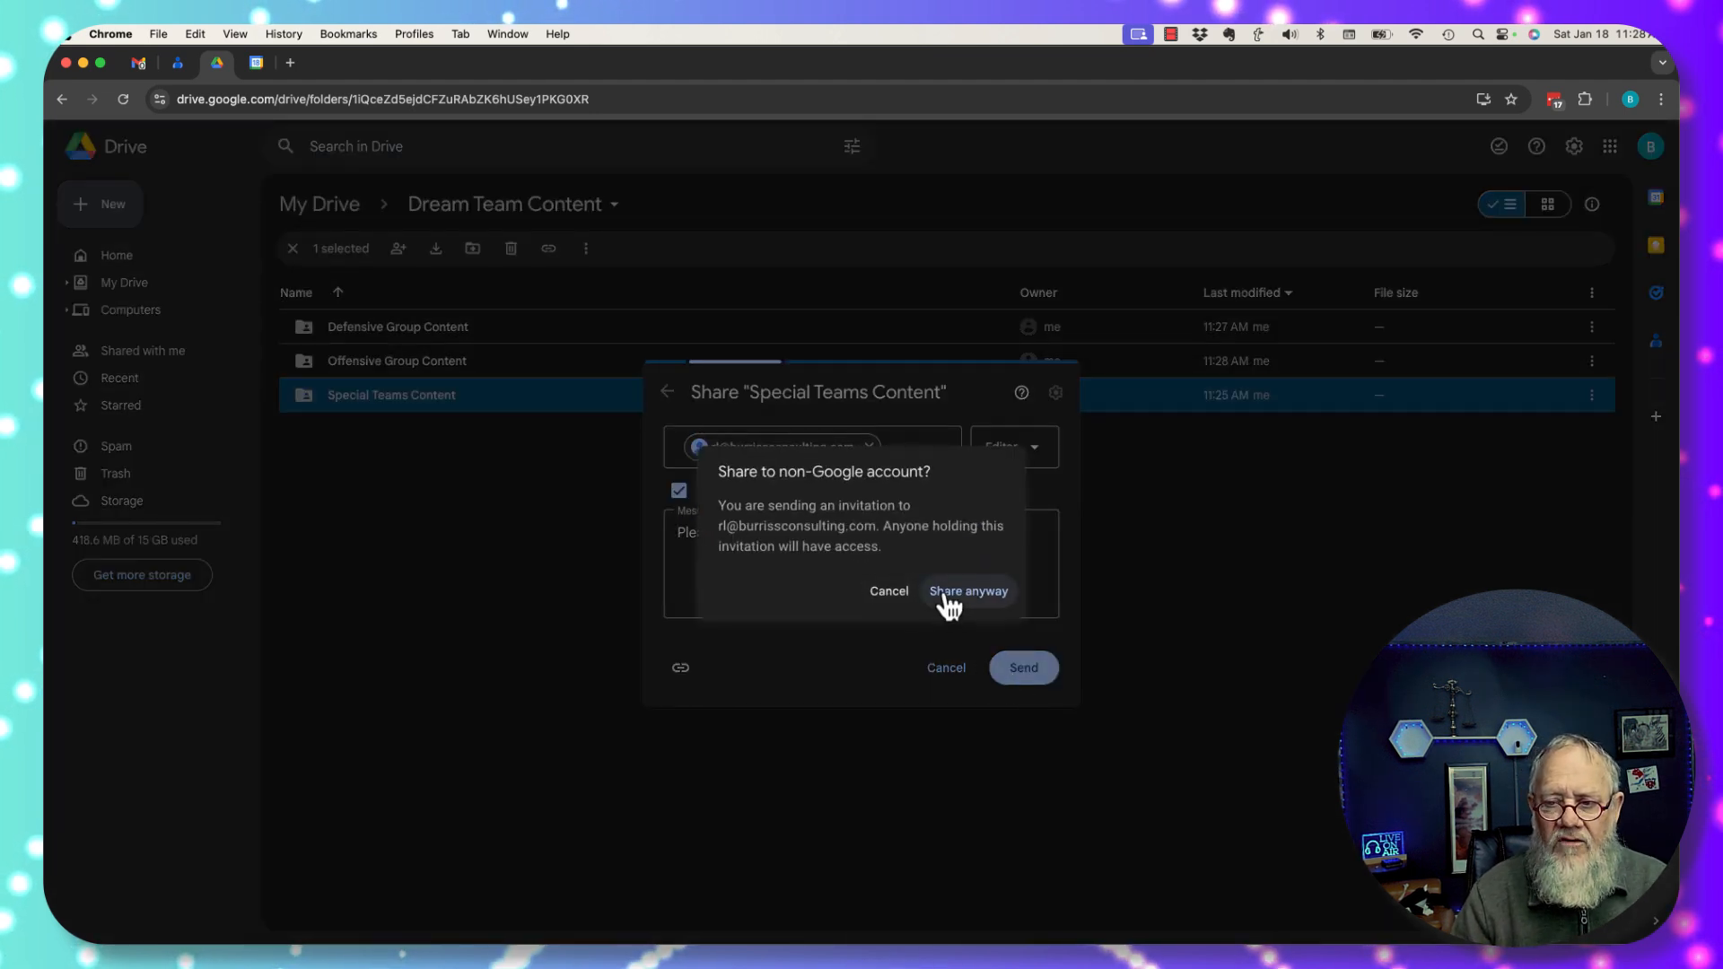
pyautogui.click(944, 594)
pyautogui.click(534, 552)
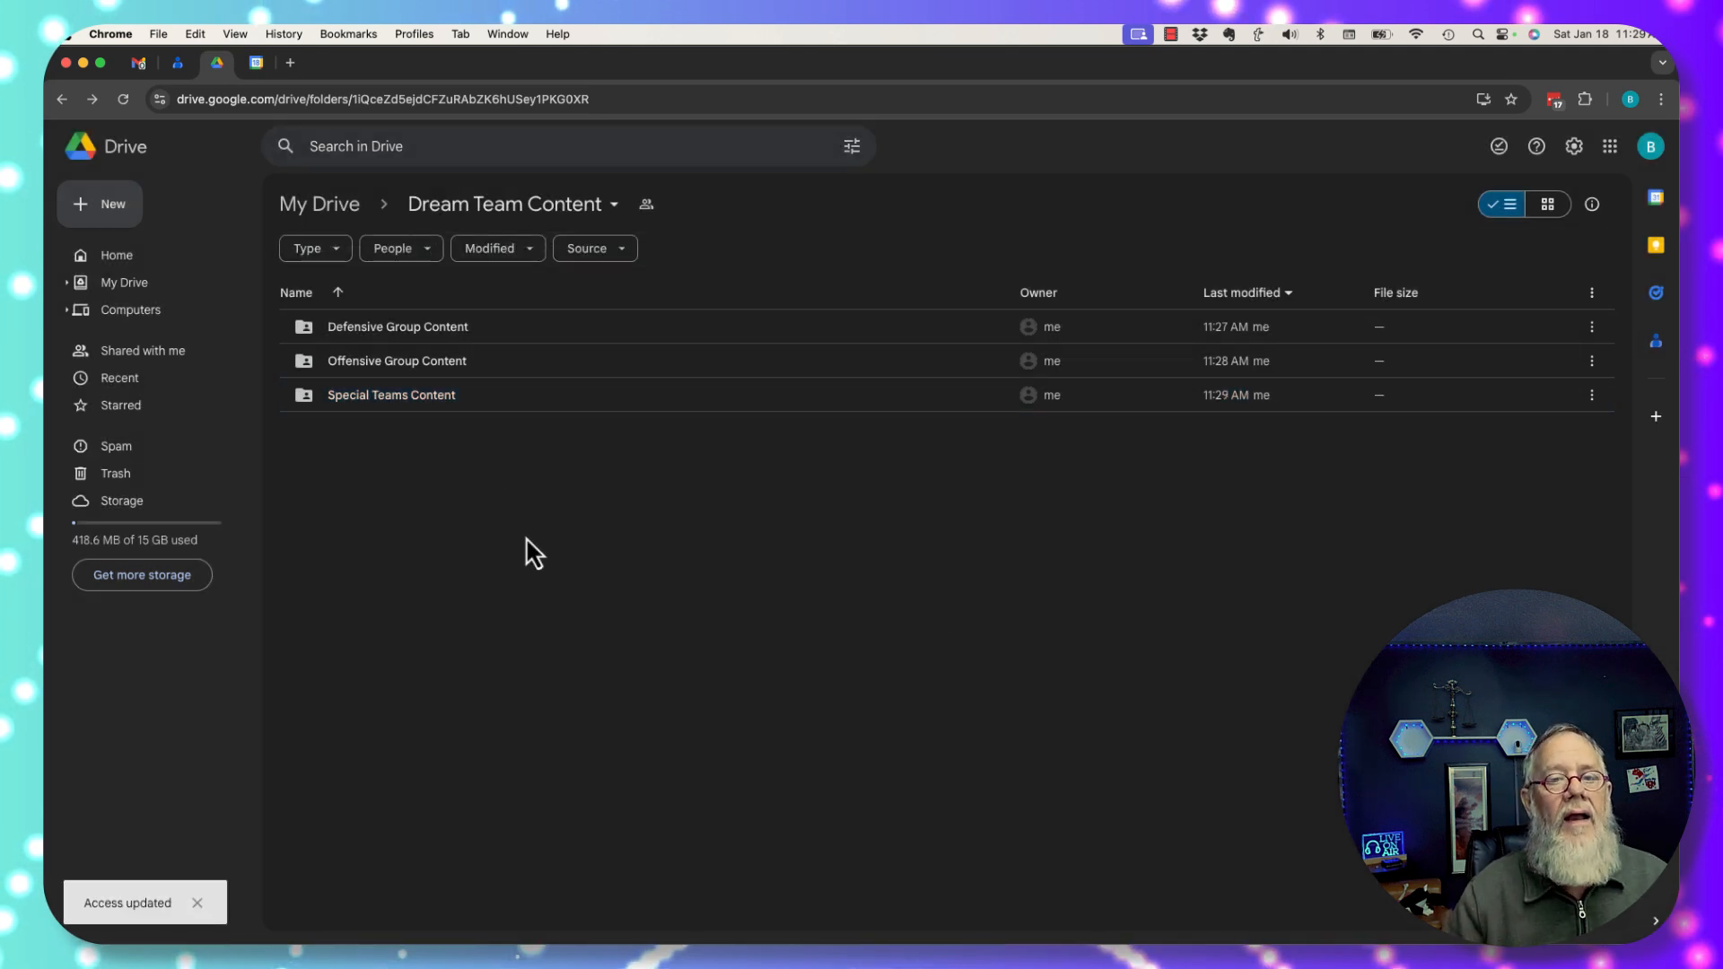
pyautogui.click(310, 206)
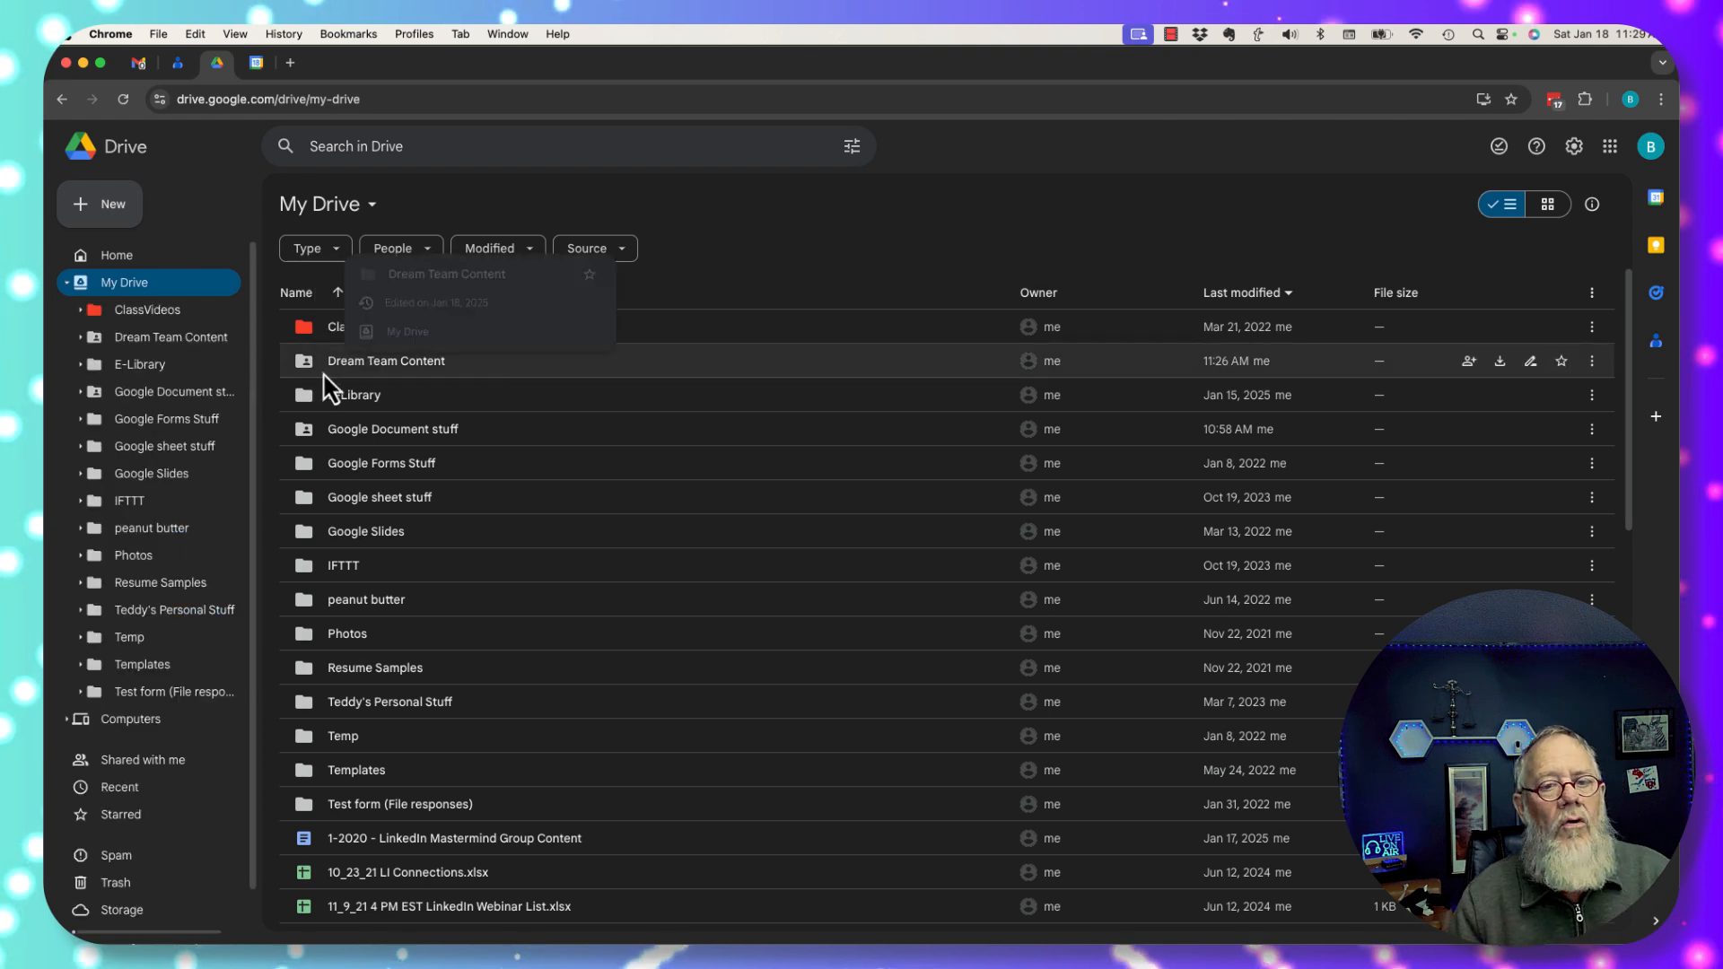
pyautogui.doubleClick(374, 371)
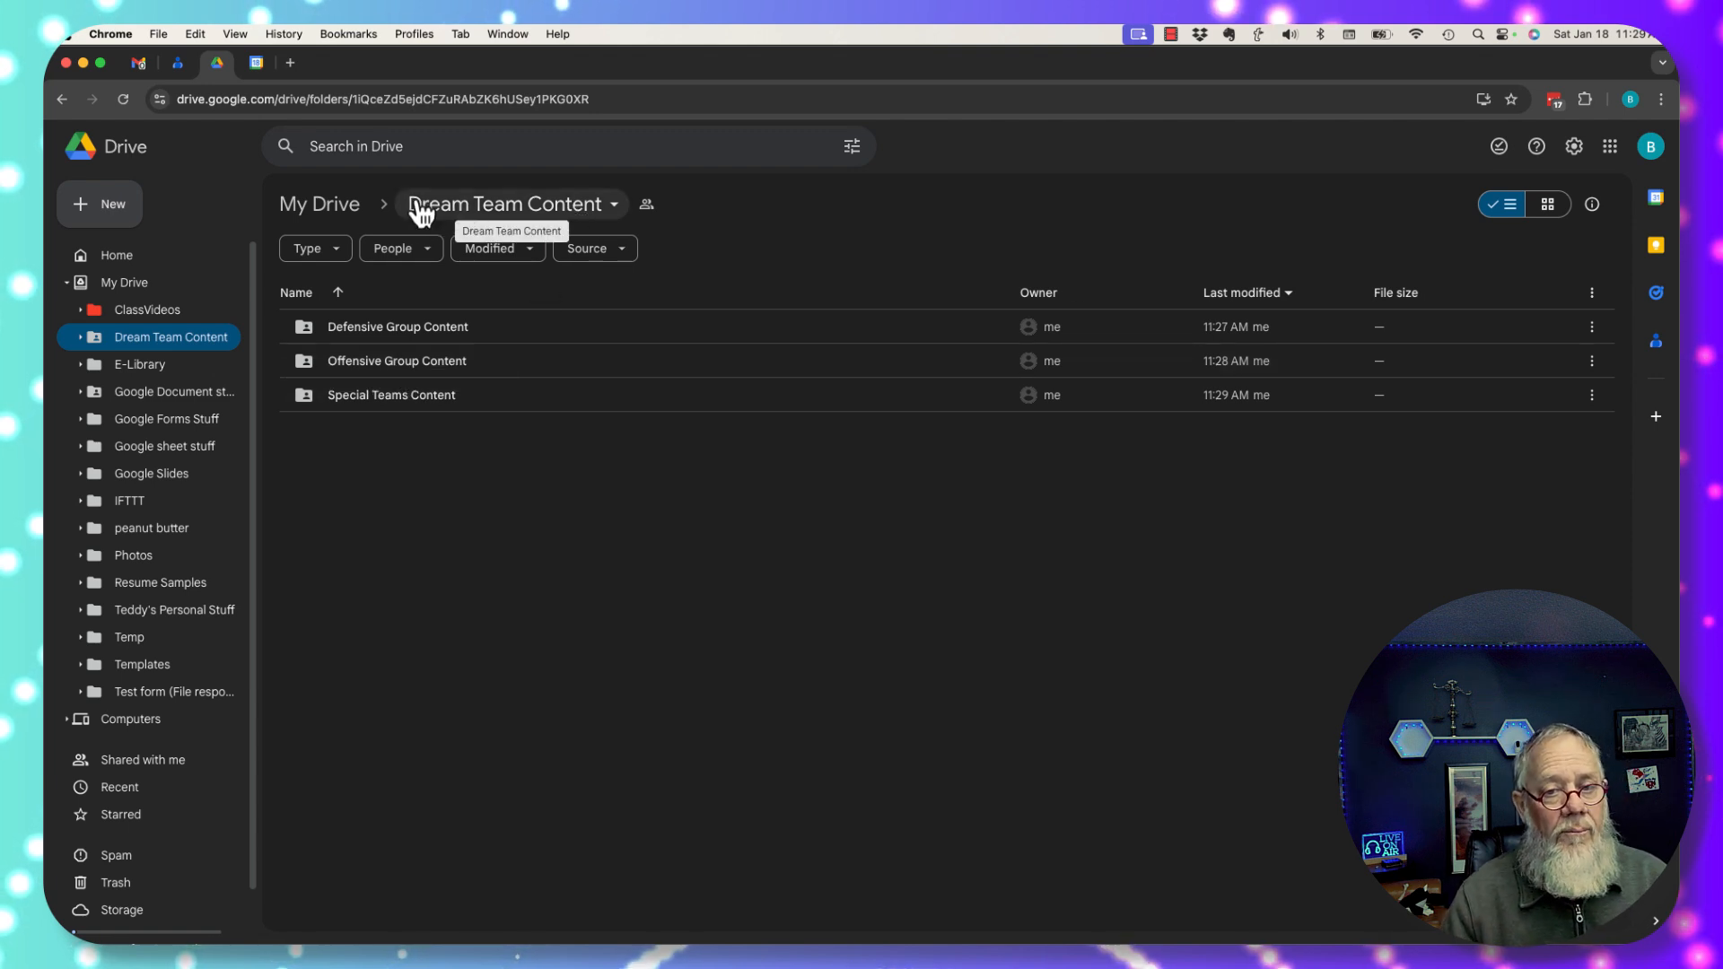
# Review the Dream Team Content sharing settings and close them without changes.
pyautogui.click(647, 205)
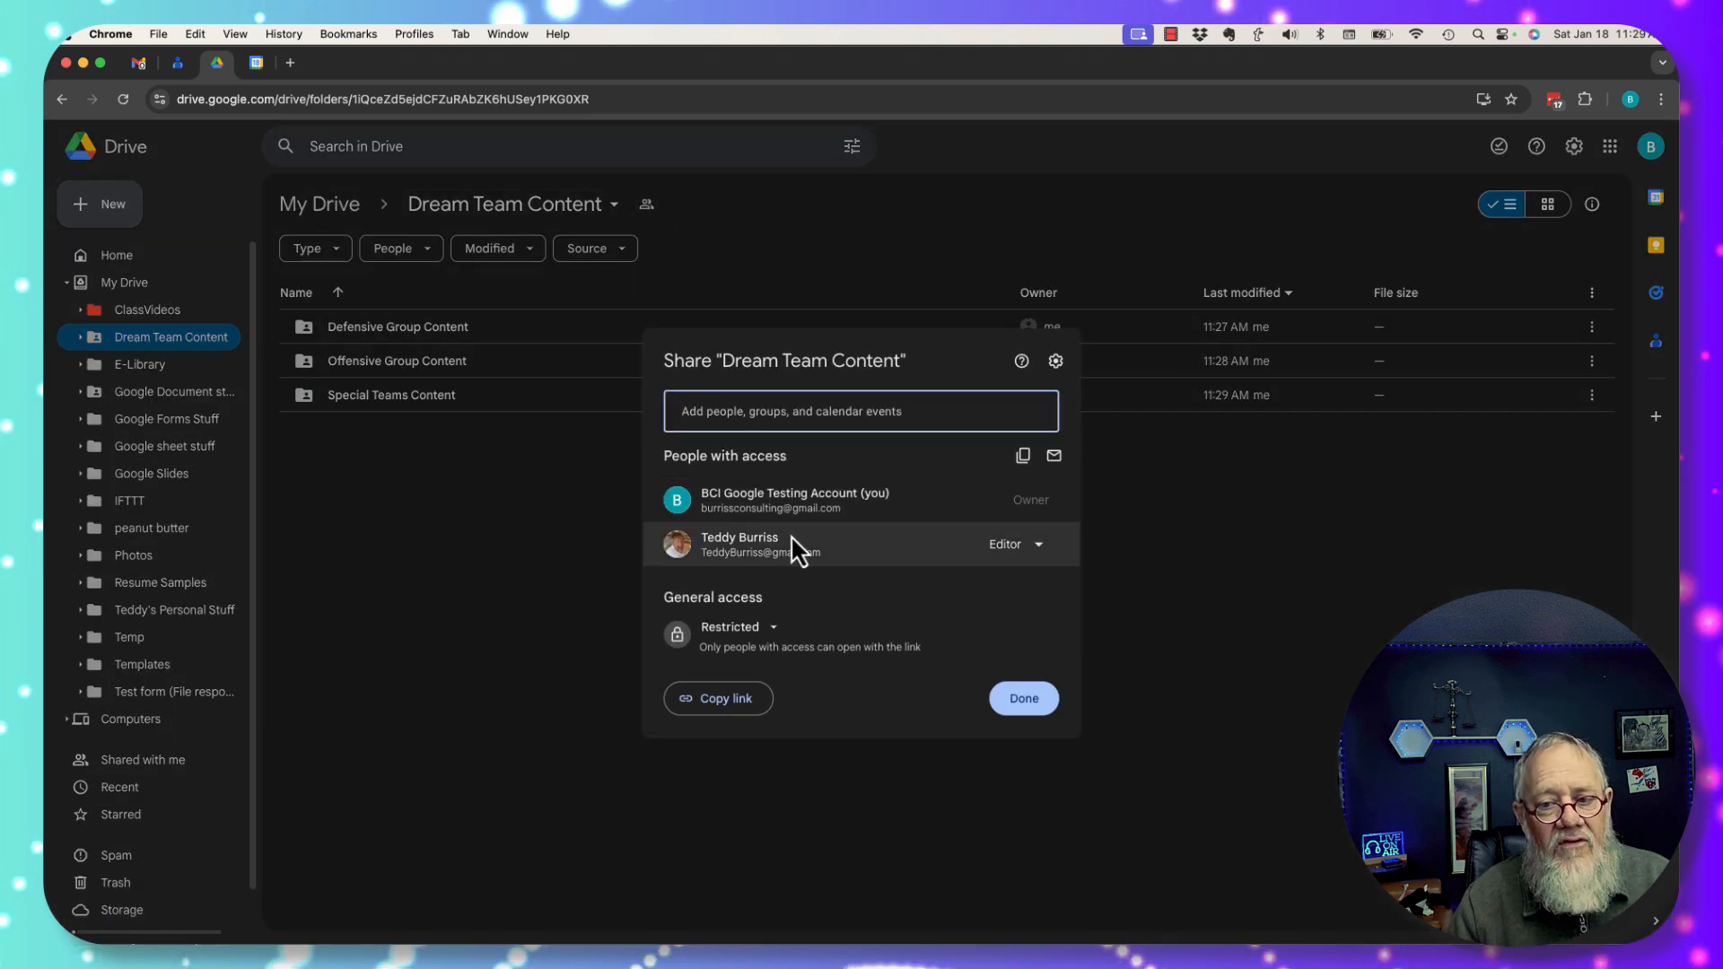
pyautogui.moveTo(800, 535)
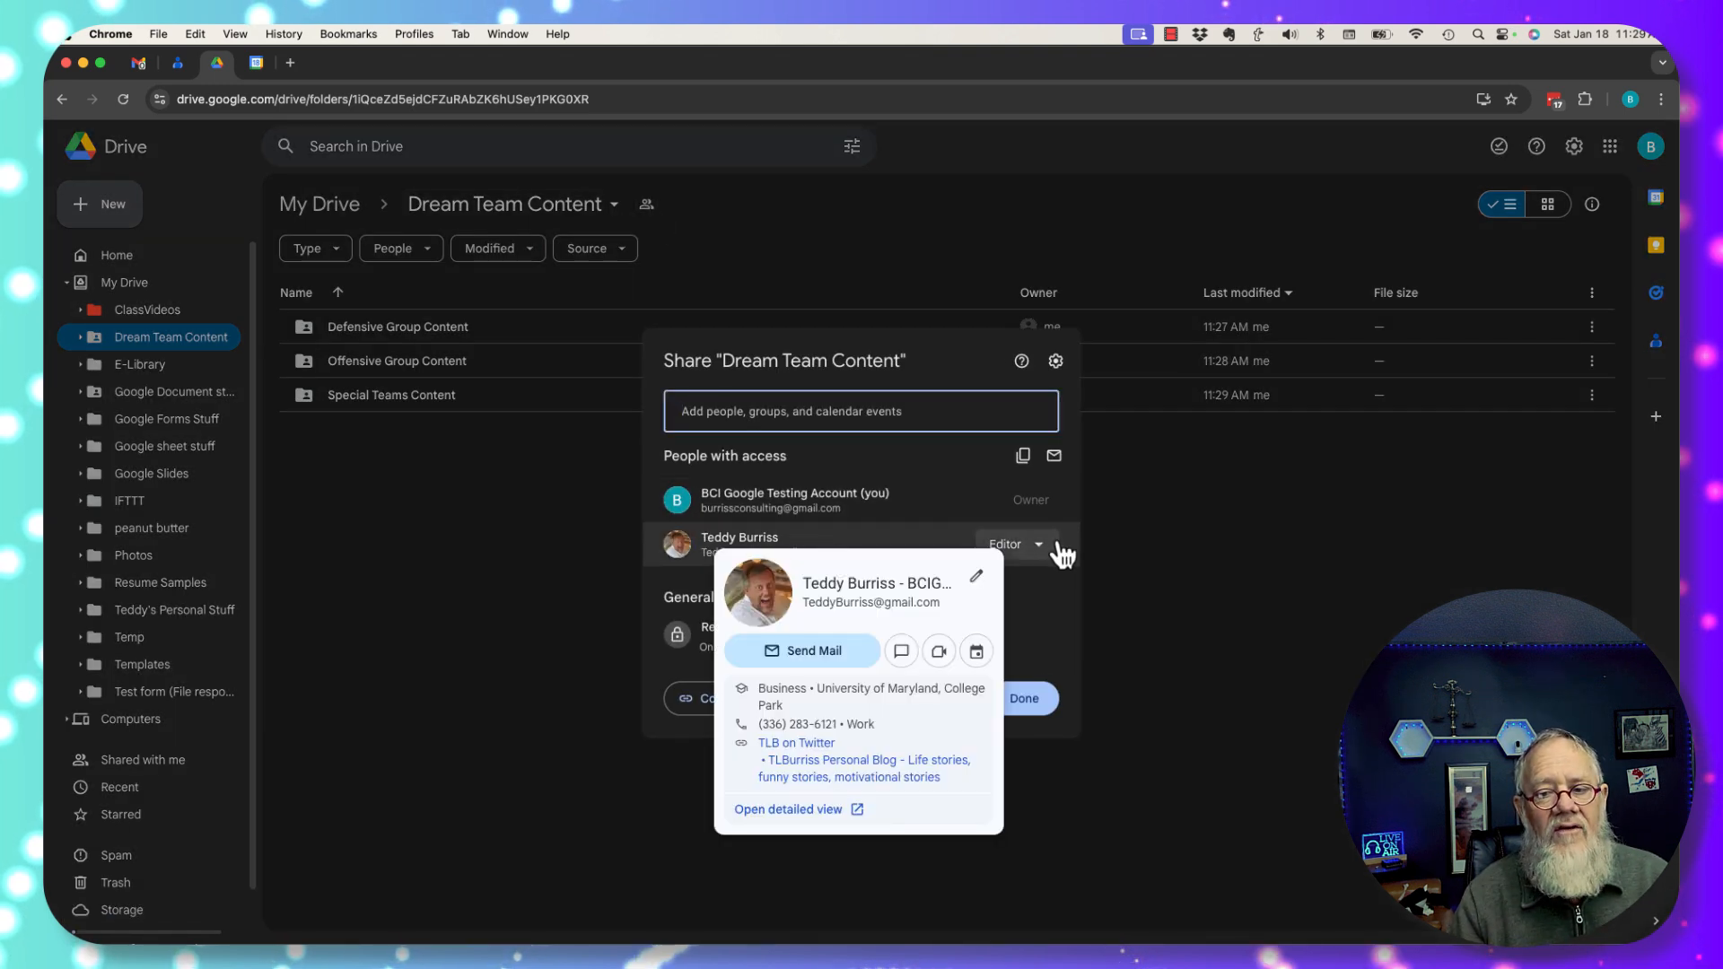
pyautogui.click(593, 590)
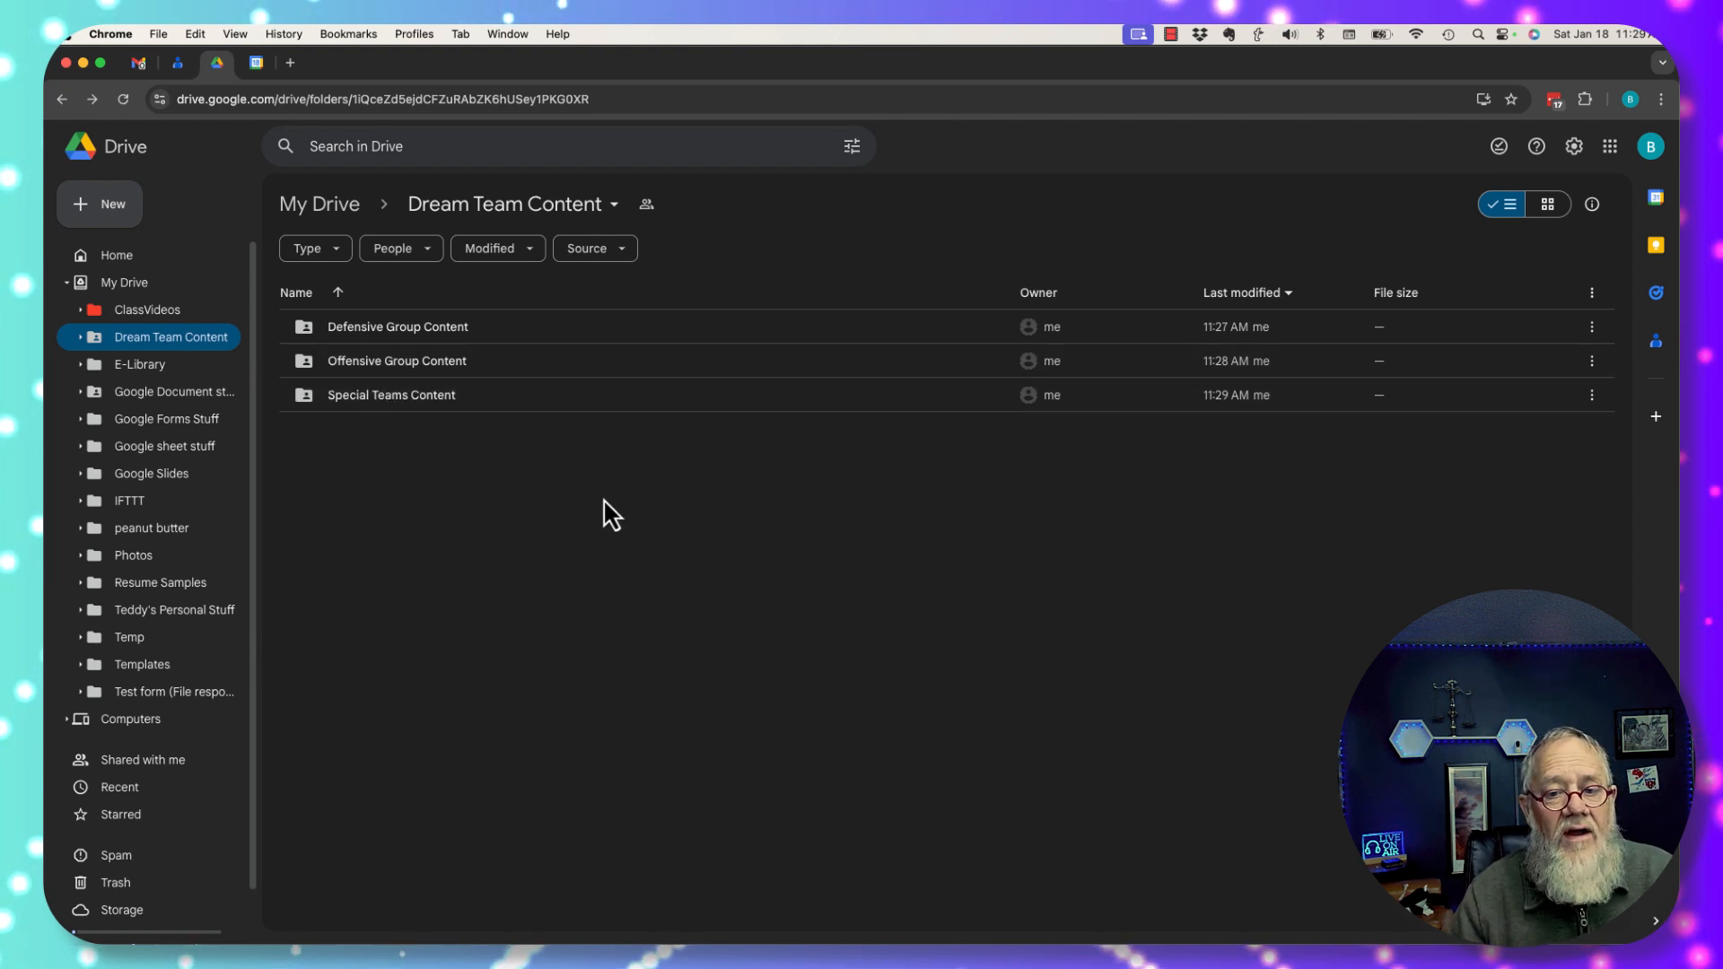
# Create a new Google Doc in the folder, shared with the folder's people.
pyautogui.click(100, 208)
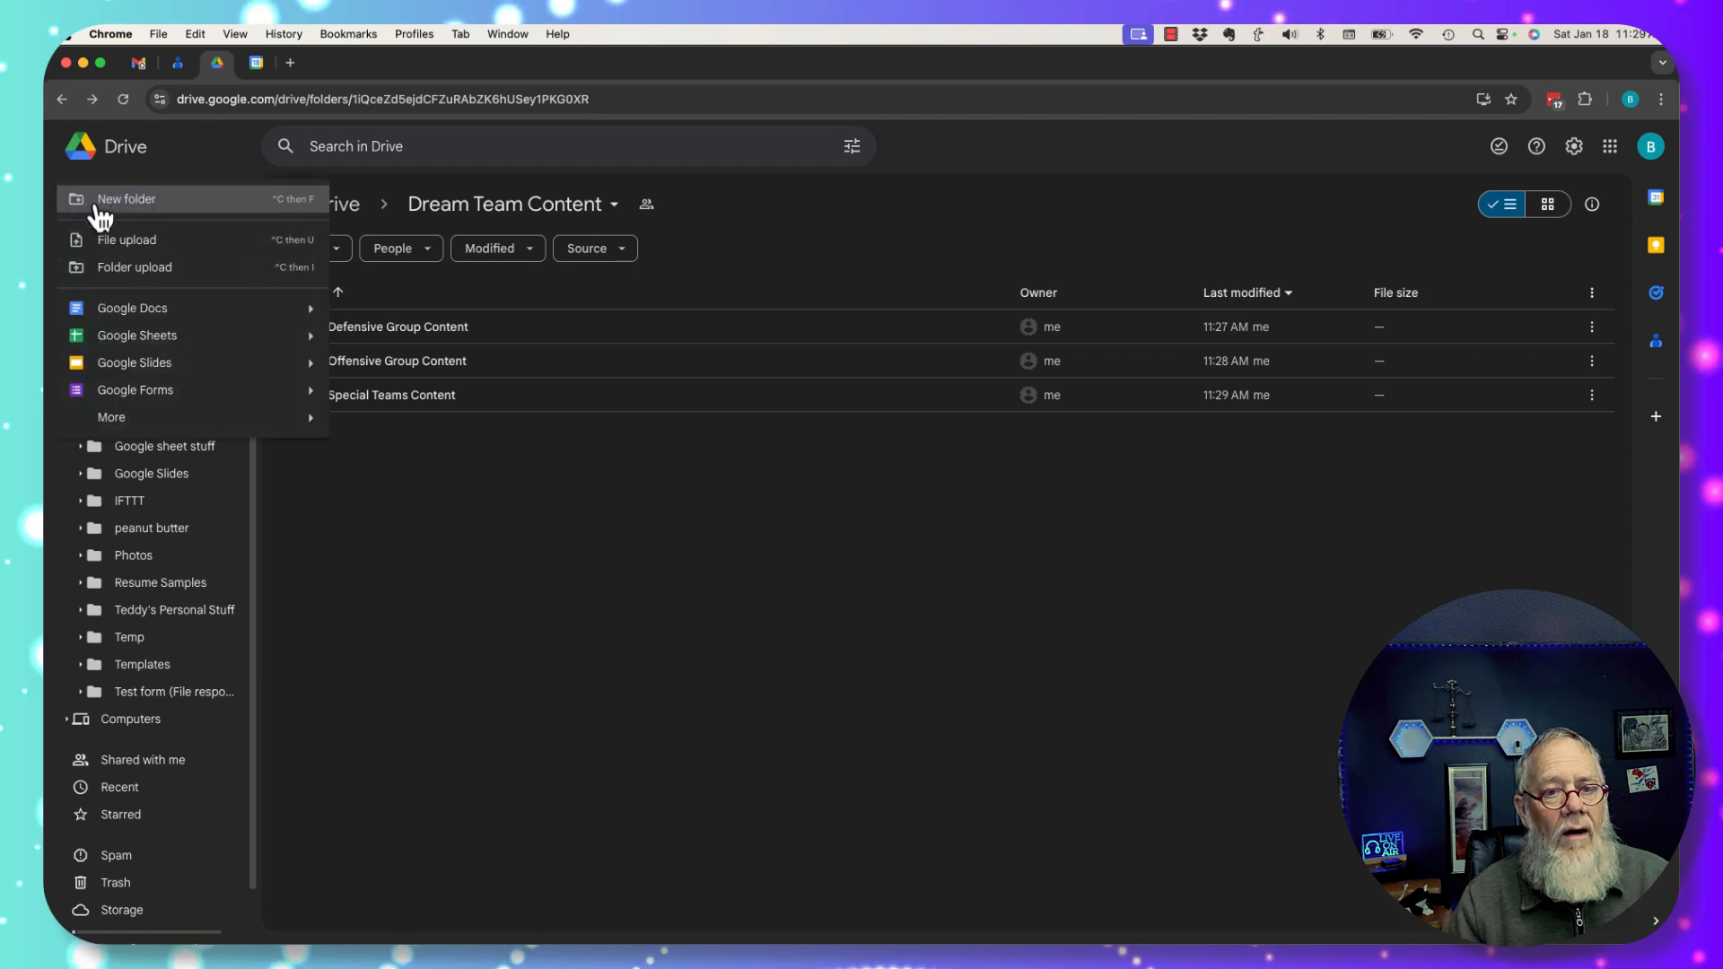
pyautogui.click(150, 310)
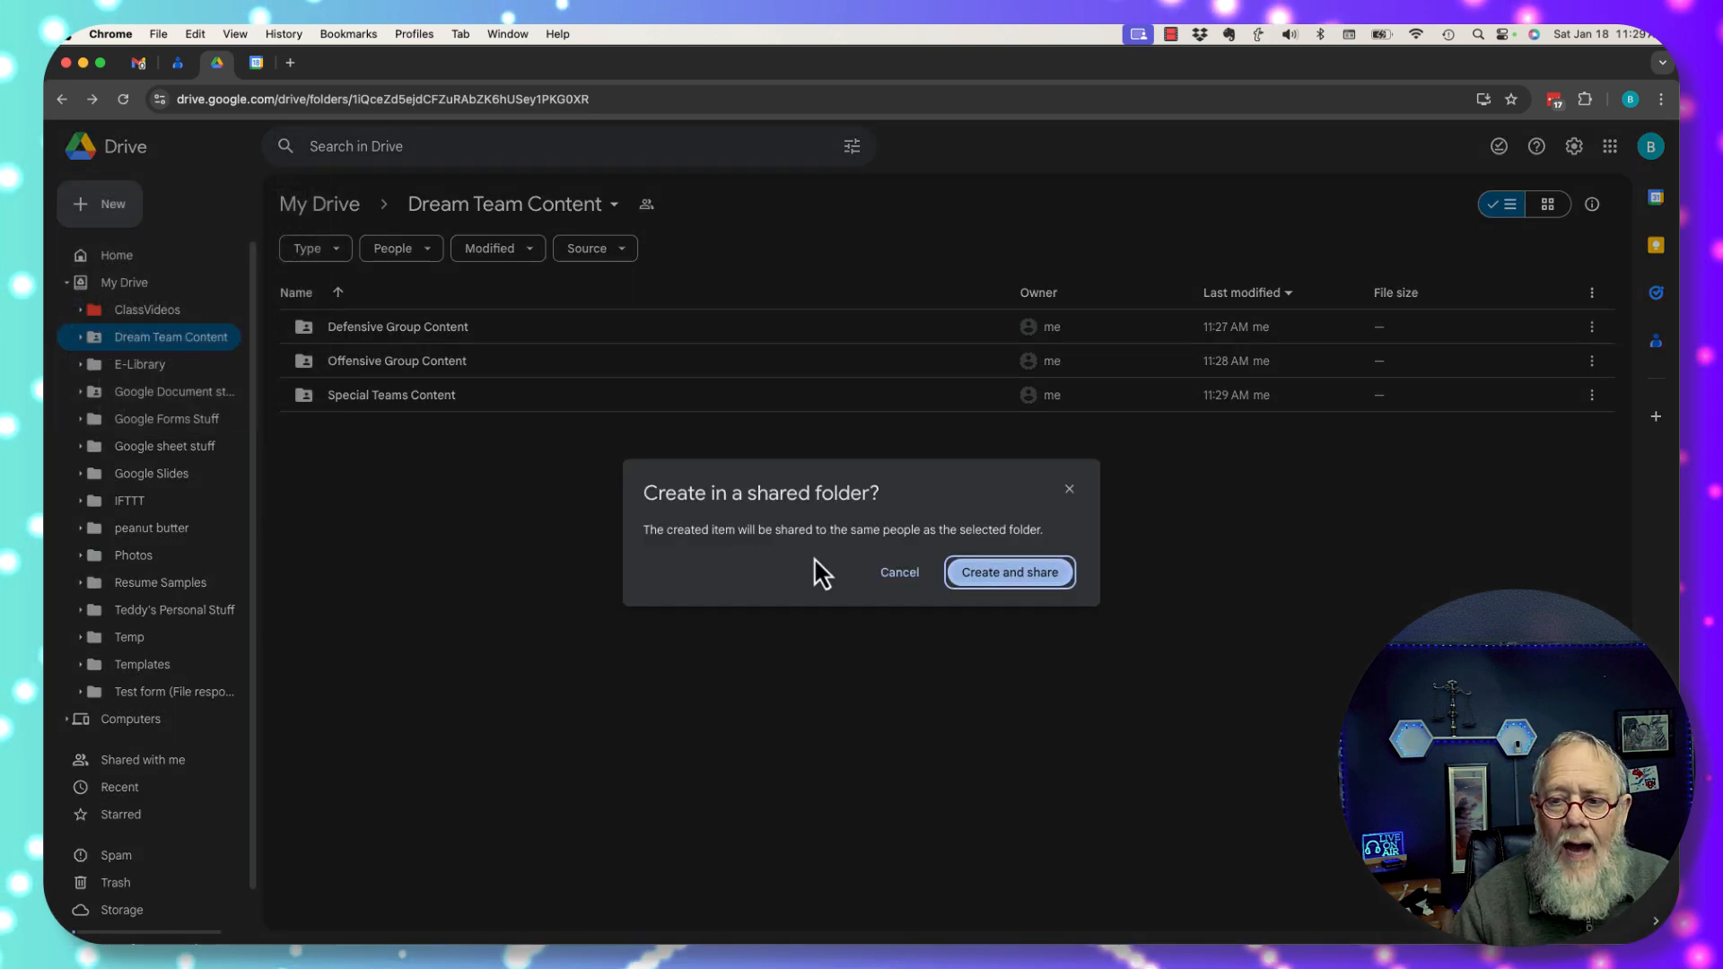
pyautogui.click(973, 583)
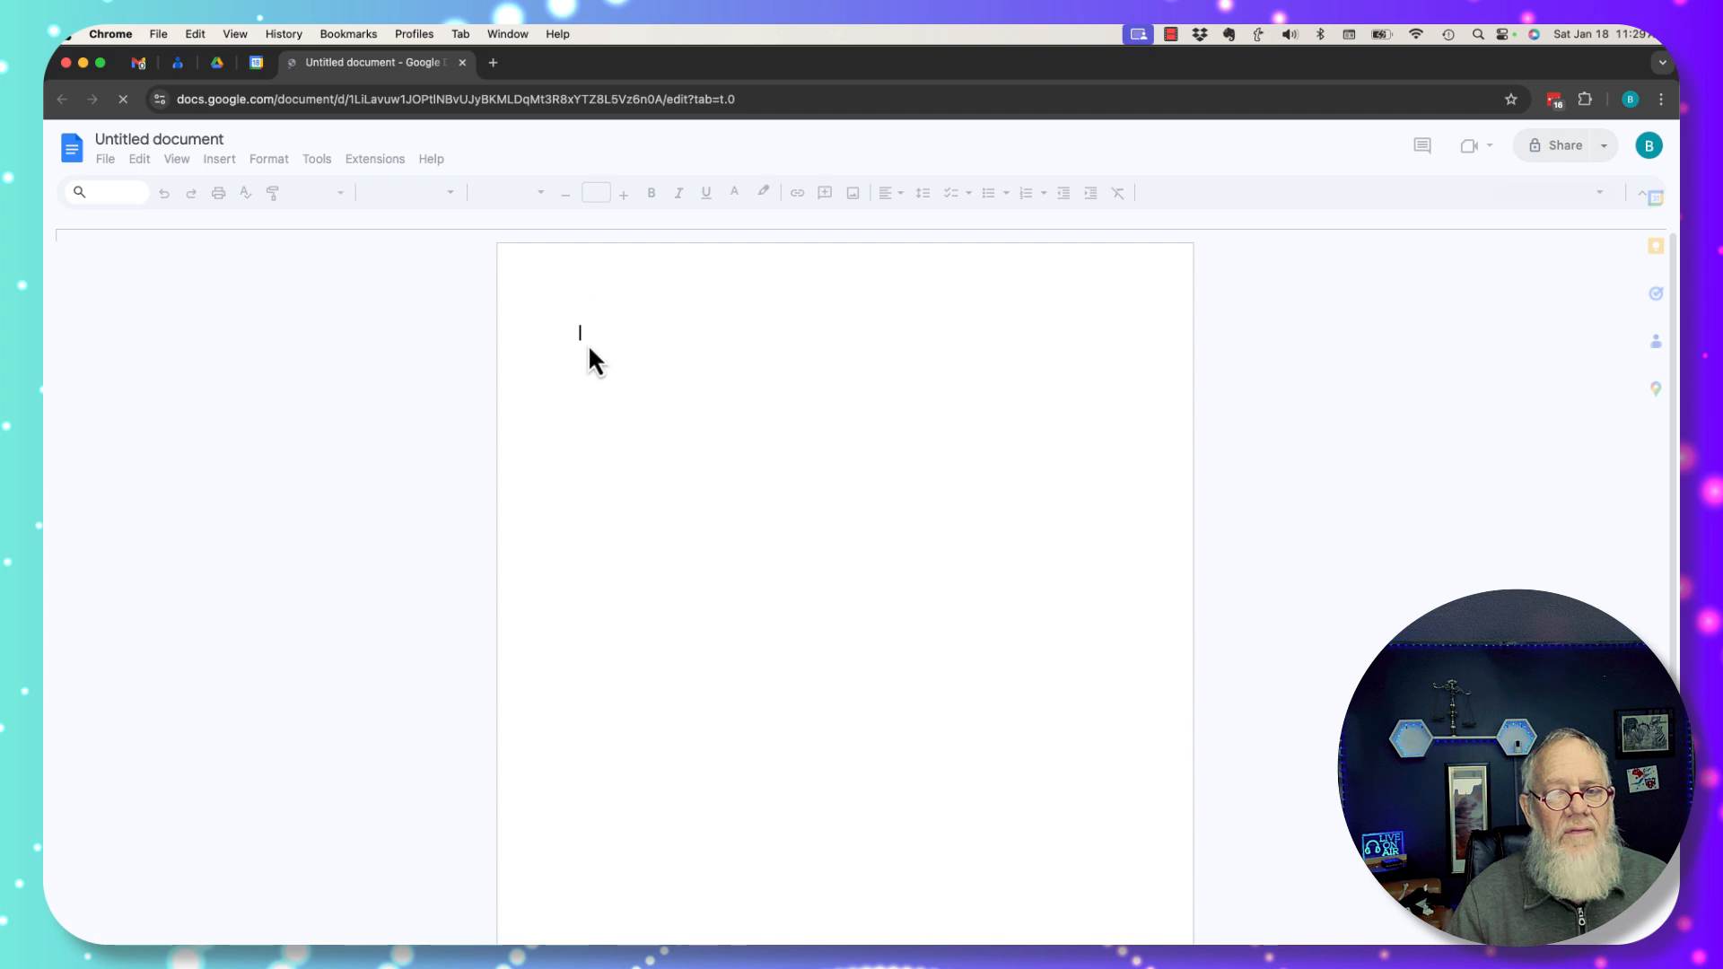
# Rename the untitled document to 'New Program for Content Mgmt'.
pyautogui.click(144, 158)
pyautogui.click(154, 135)
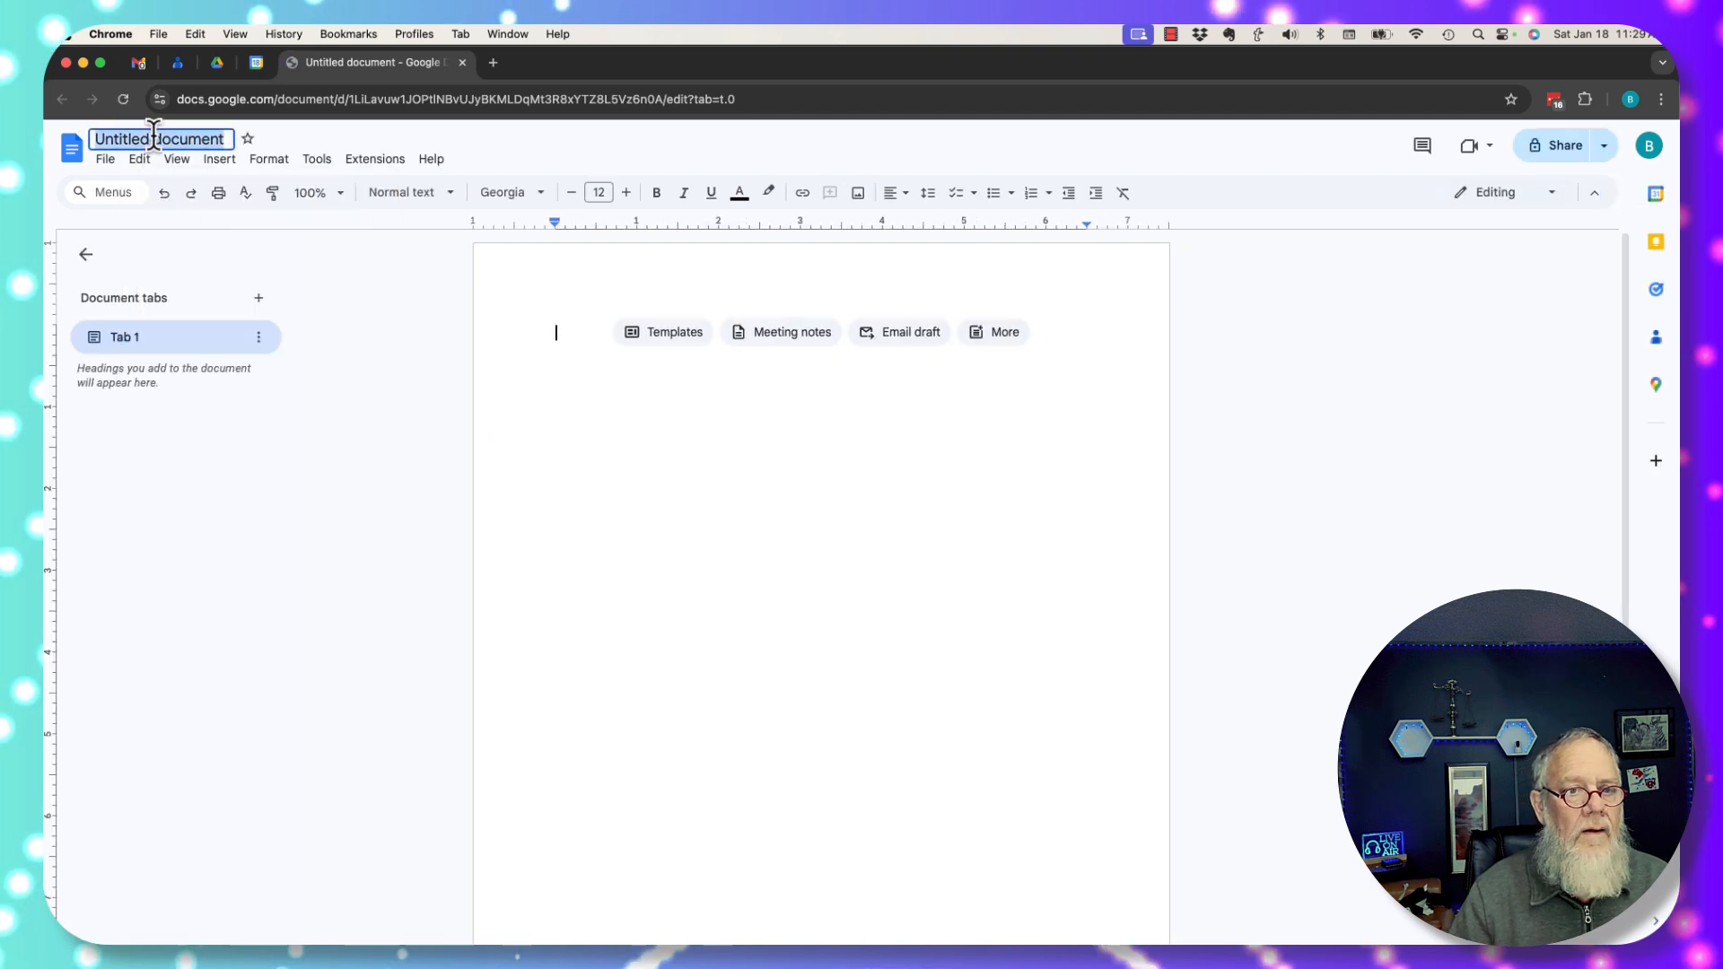
pyautogui.write('New Pro')
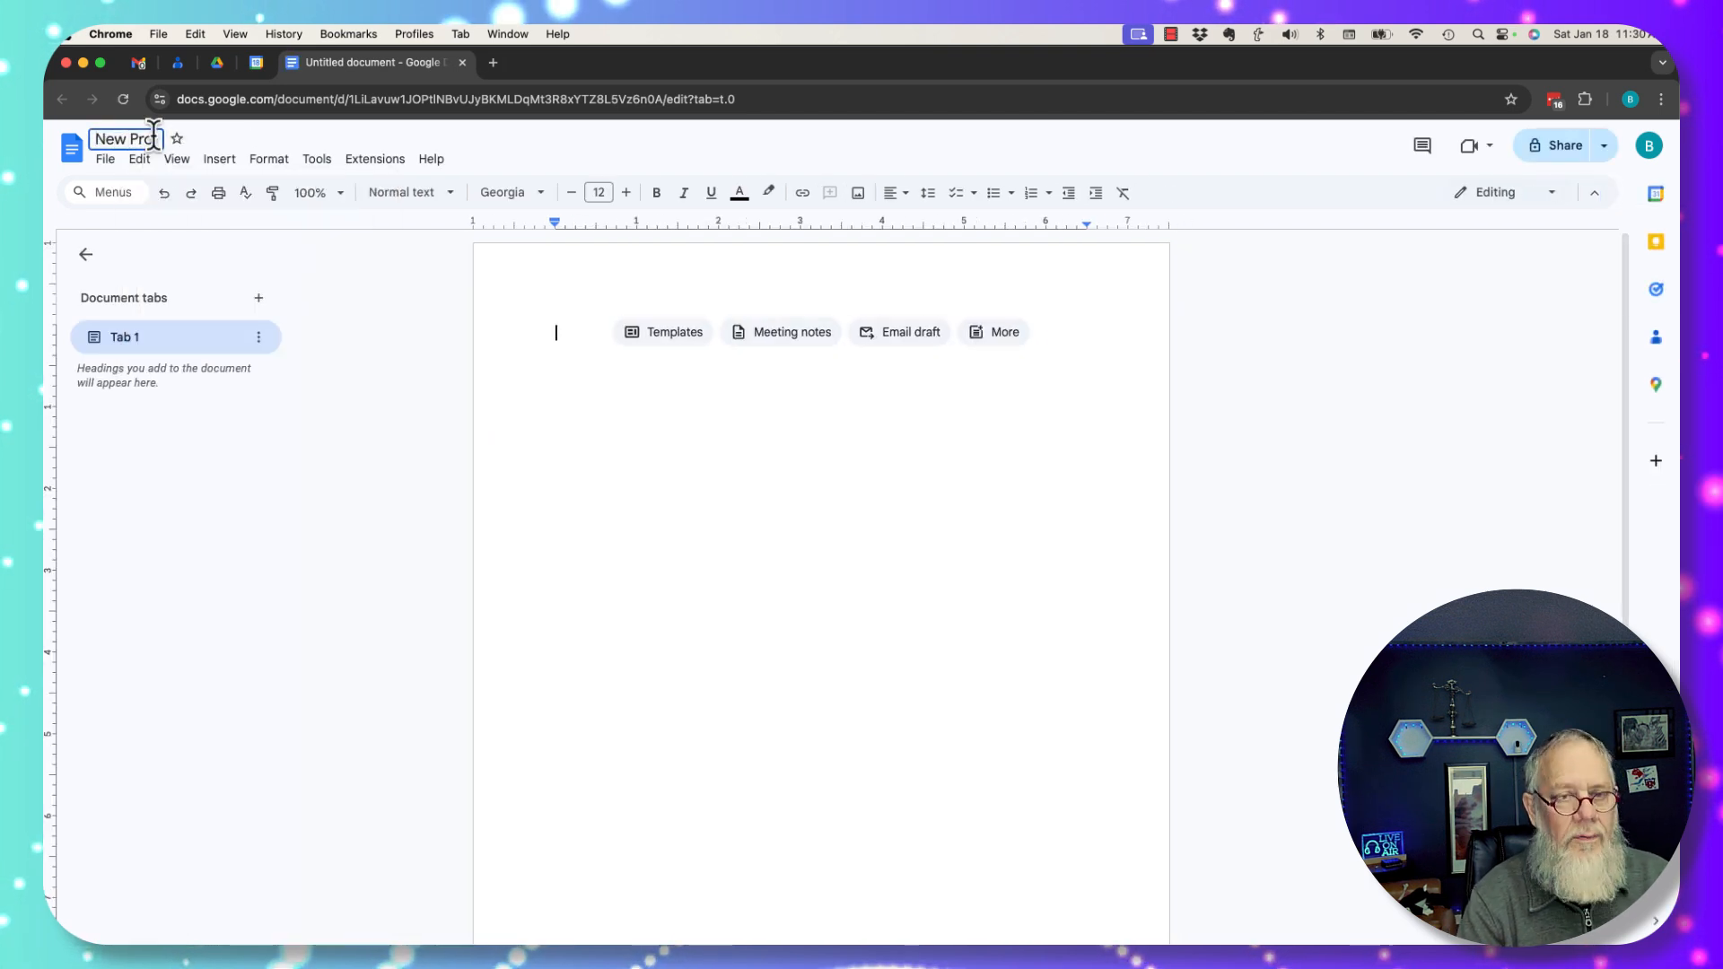
pyautogui.write('gram for Content')
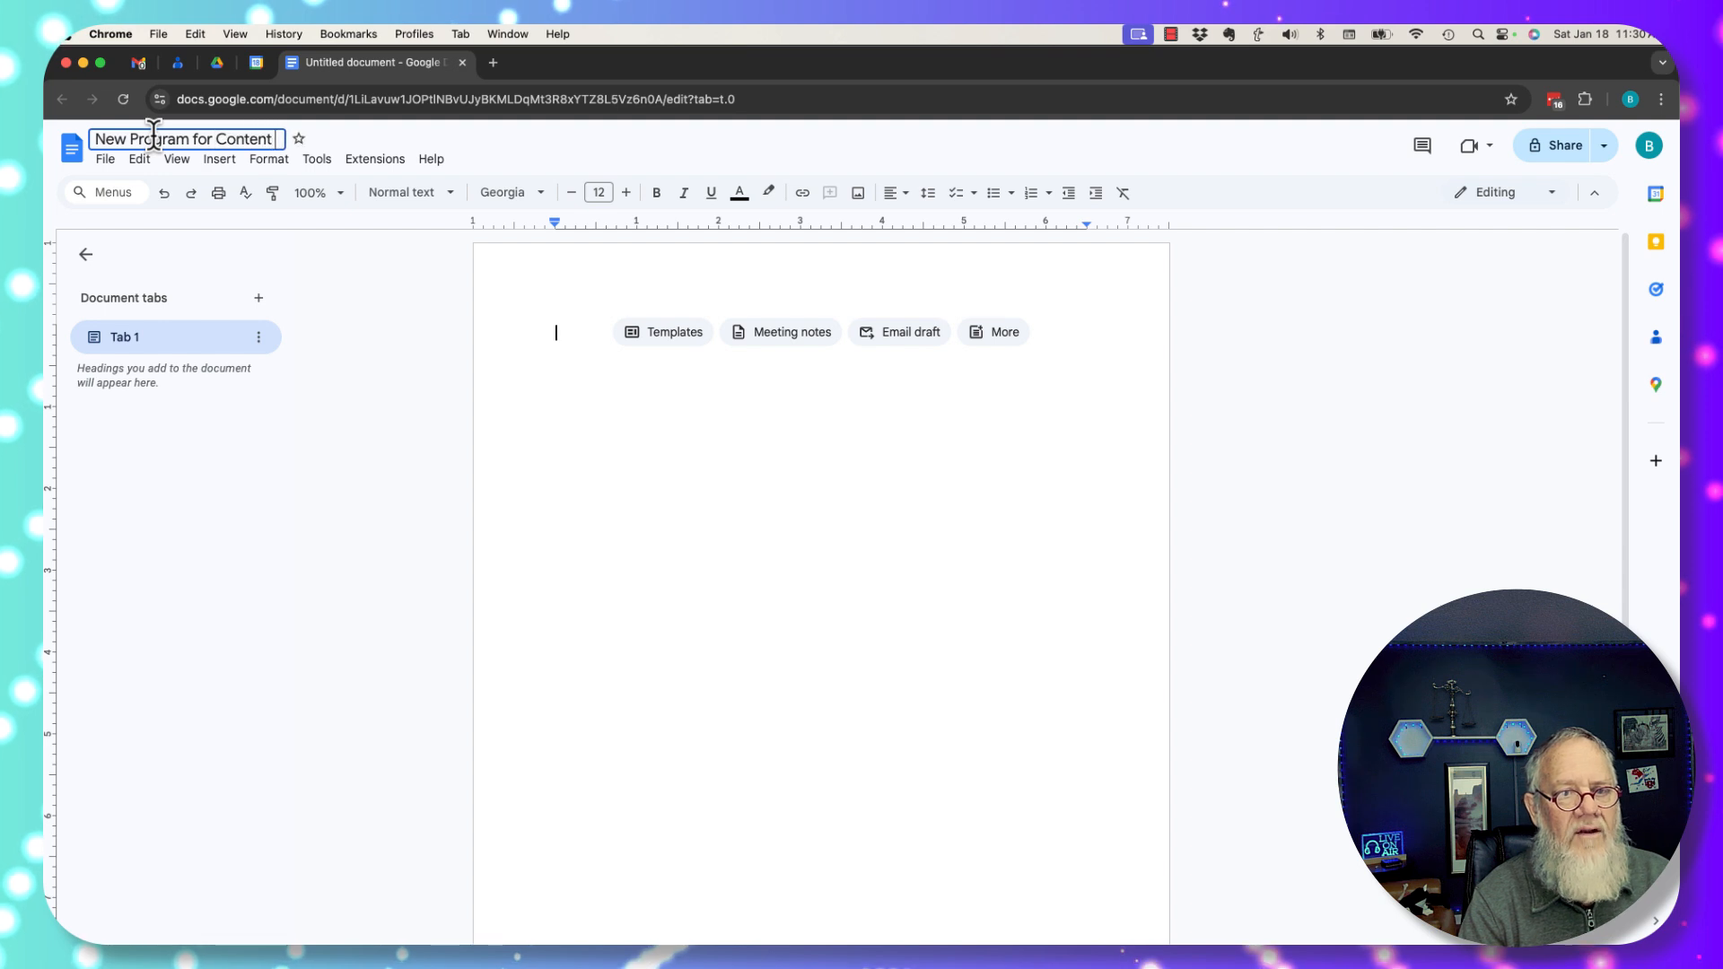
pyautogui.write(' Mgmt')
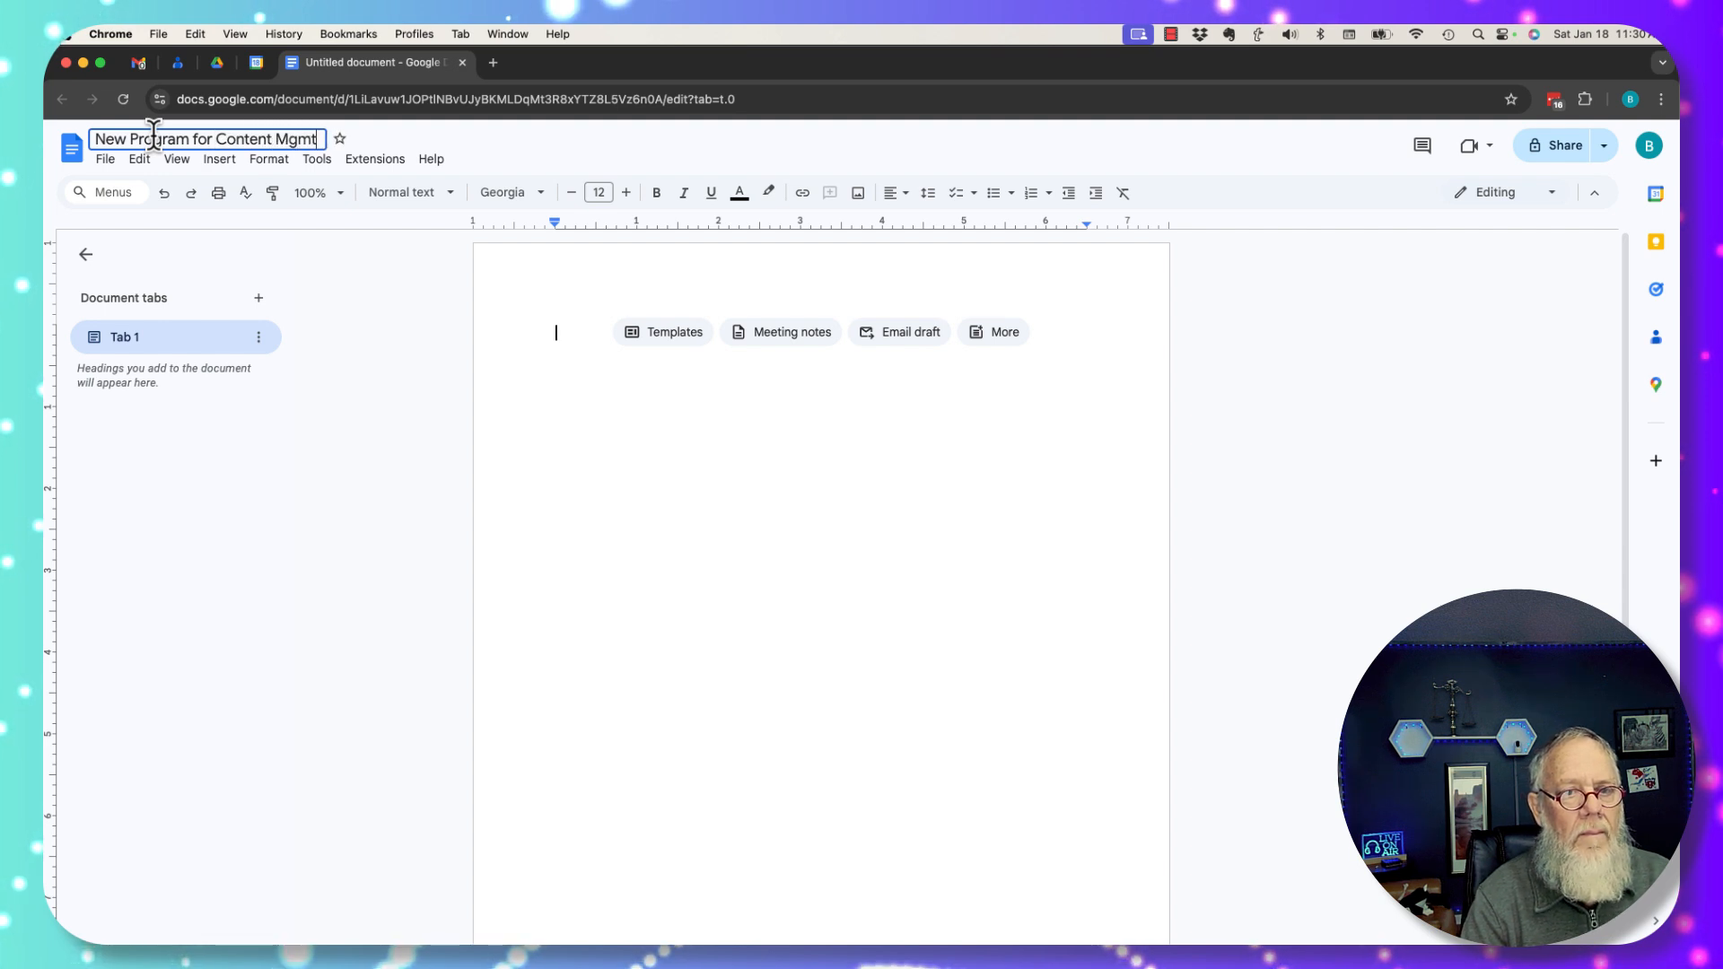
# Write 'Here is the content for the new program' in the body and close the document.
pyautogui.click(670, 500)
pyautogui.write('Her')
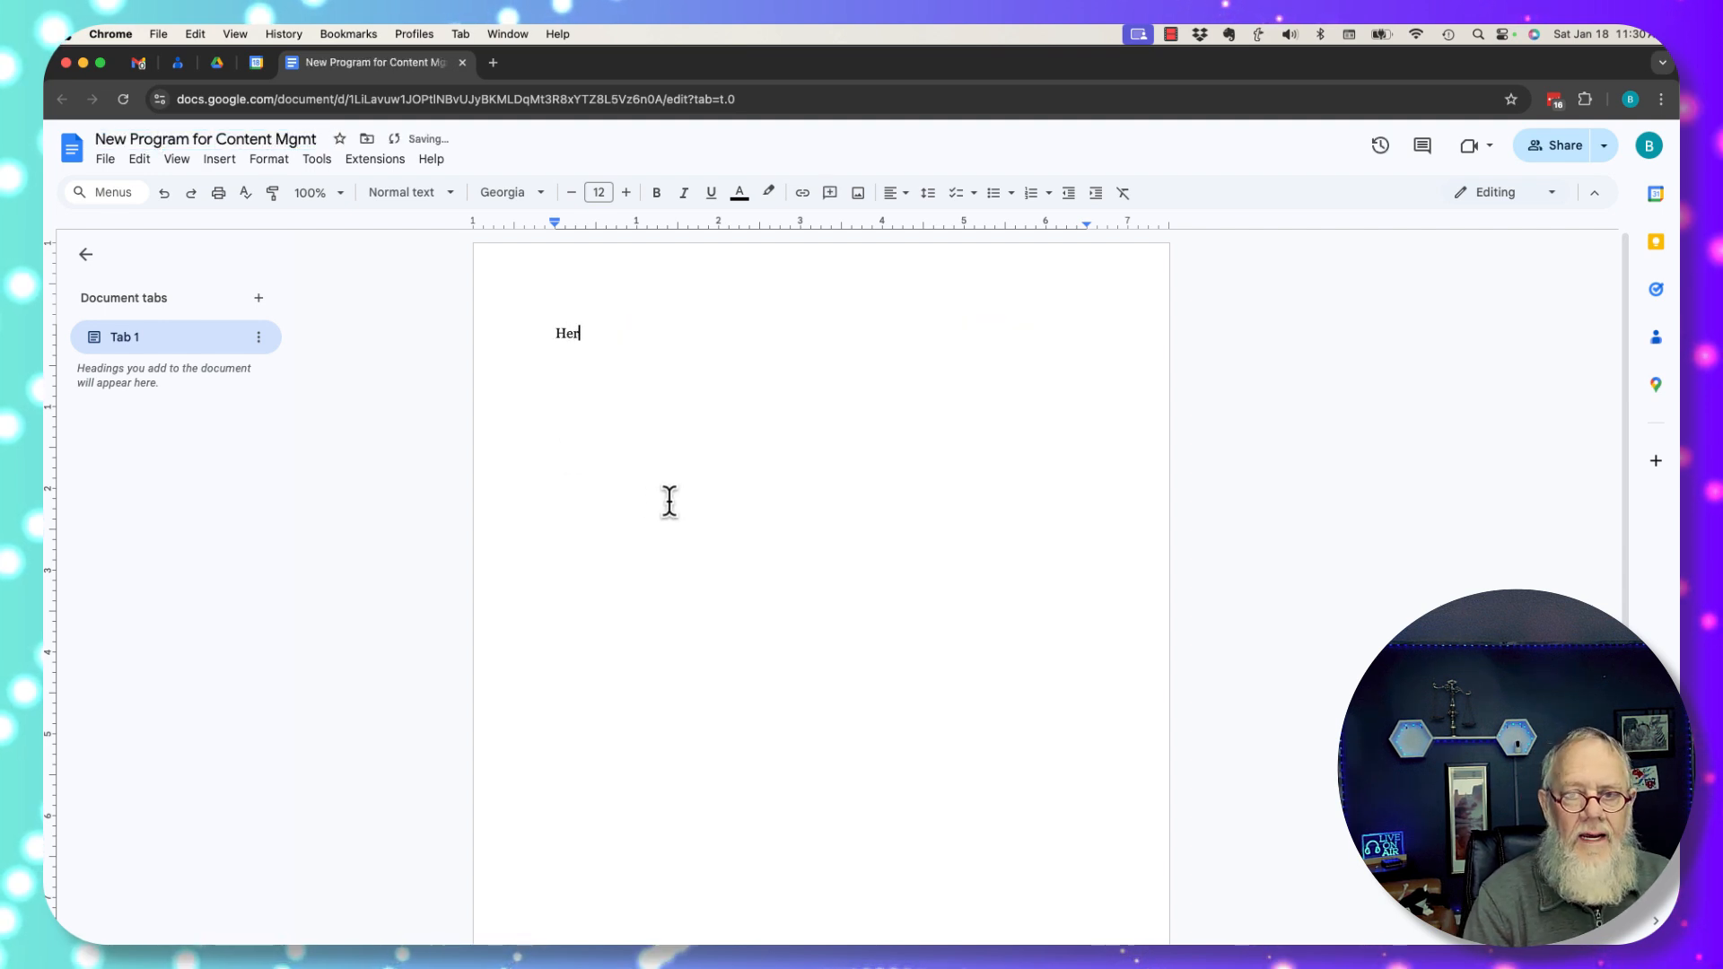
pyautogui.write('e is the content for')
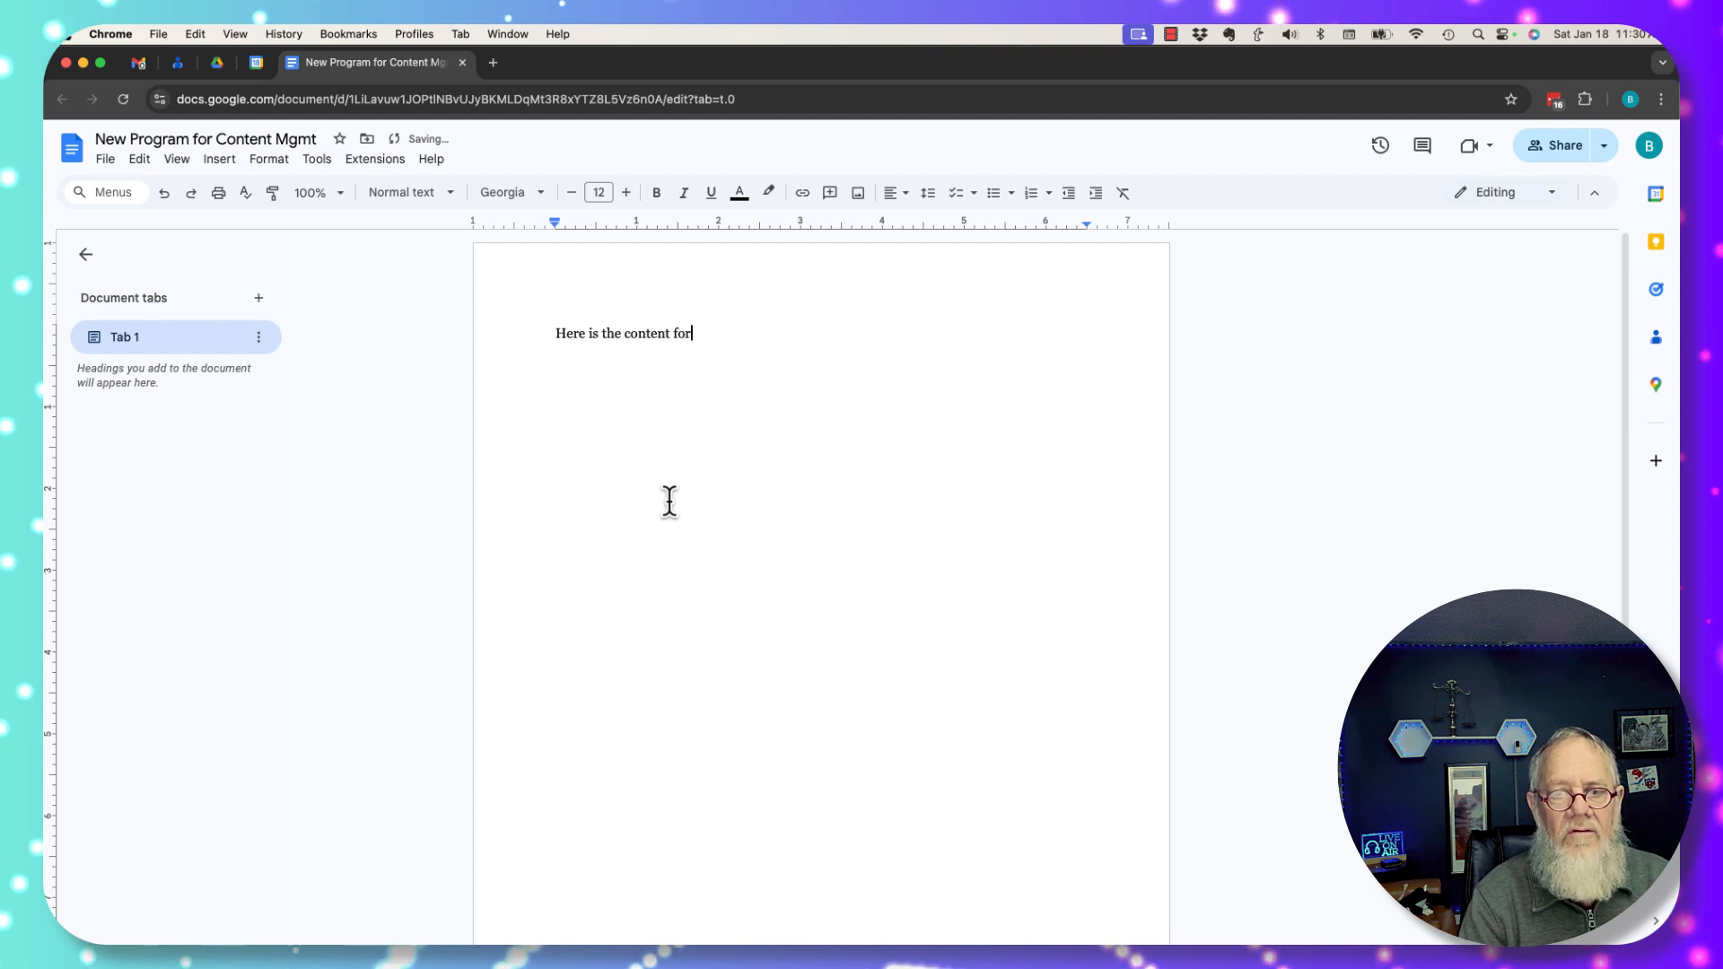
pyautogui.write(' the new program')
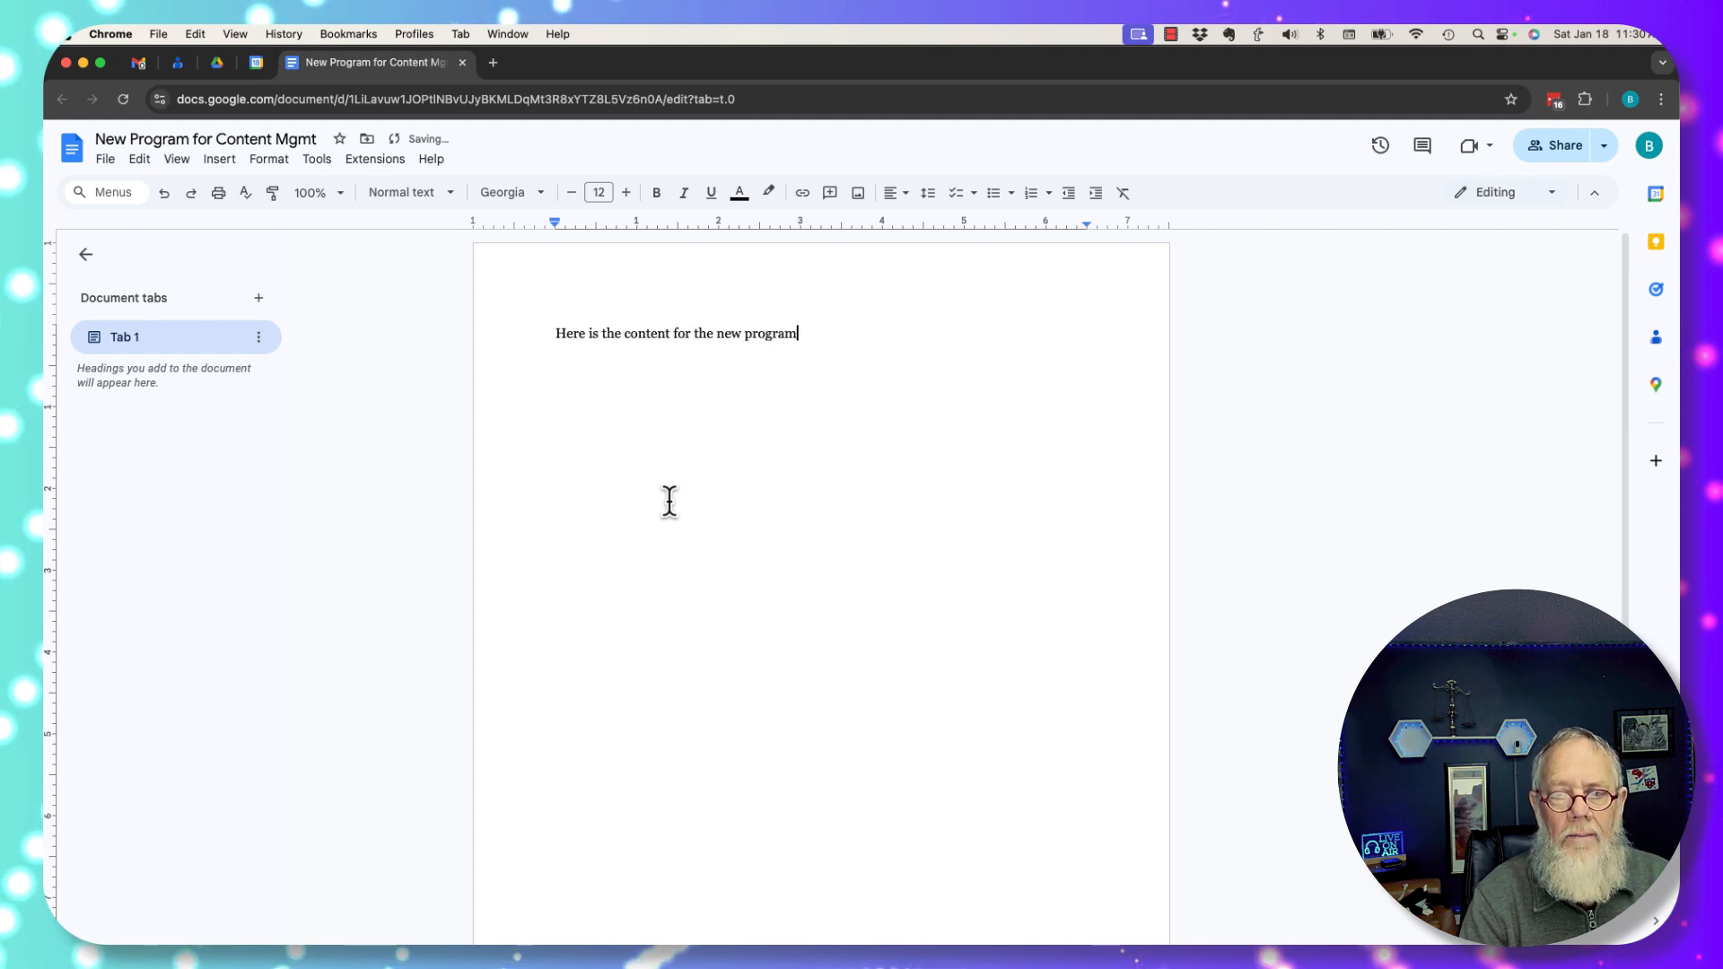
pyautogui.doubleClick(847, 381)
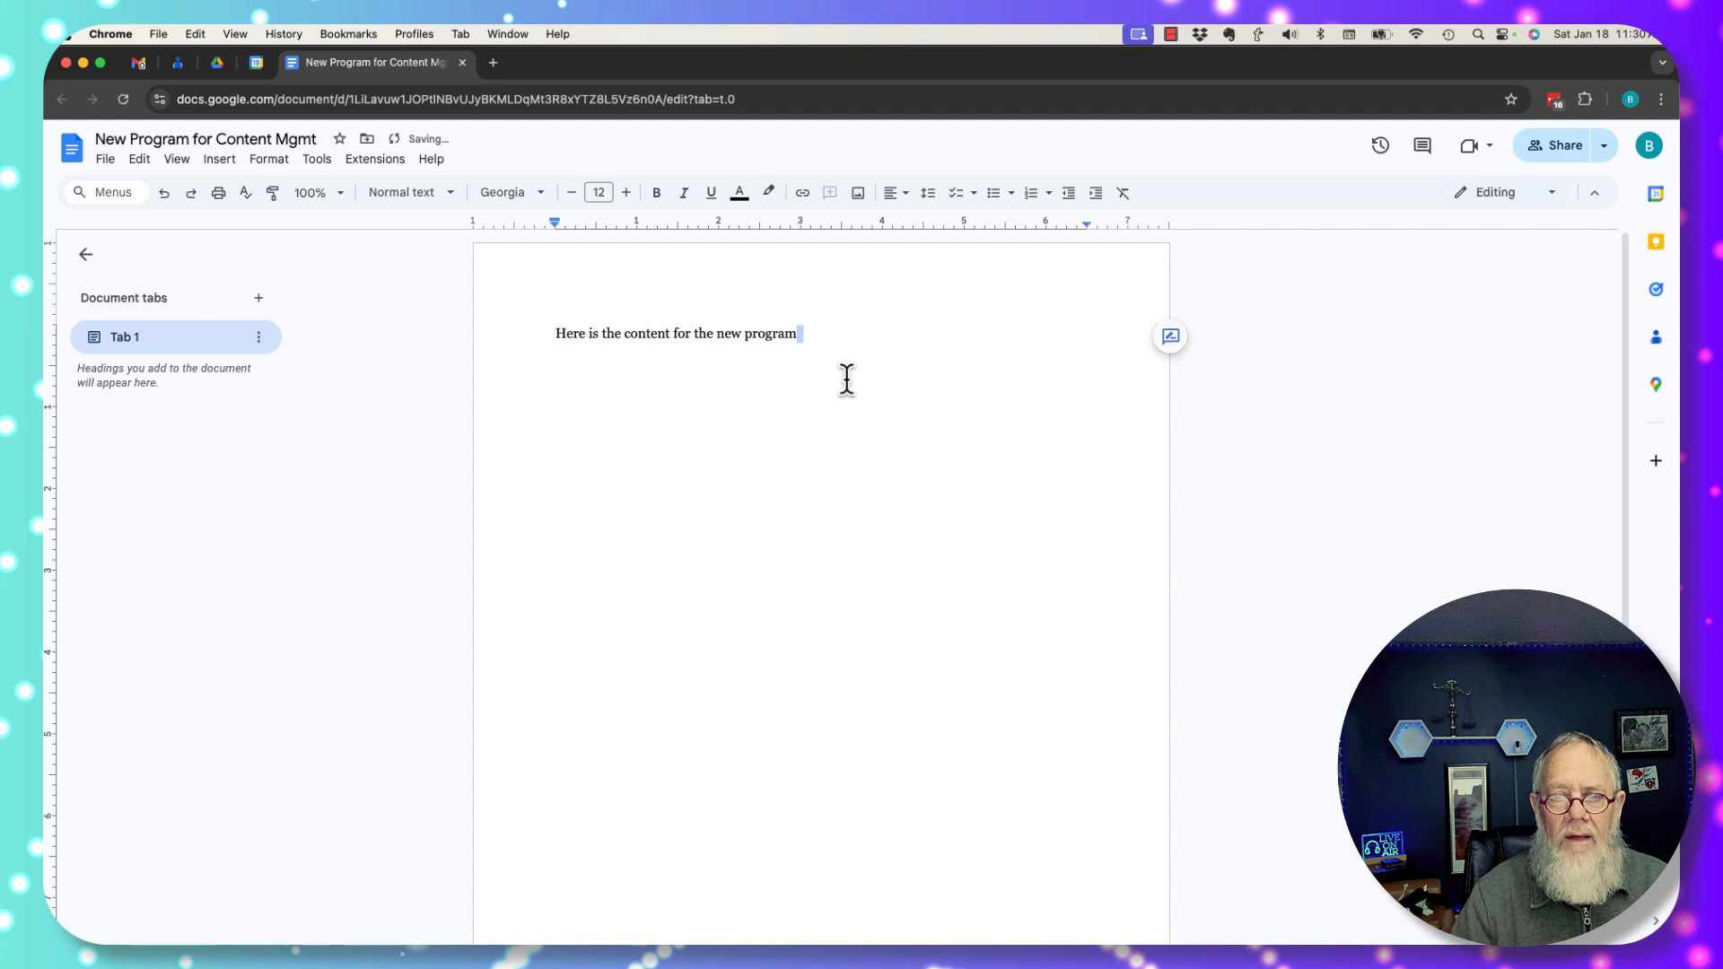
pyautogui.click(463, 62)
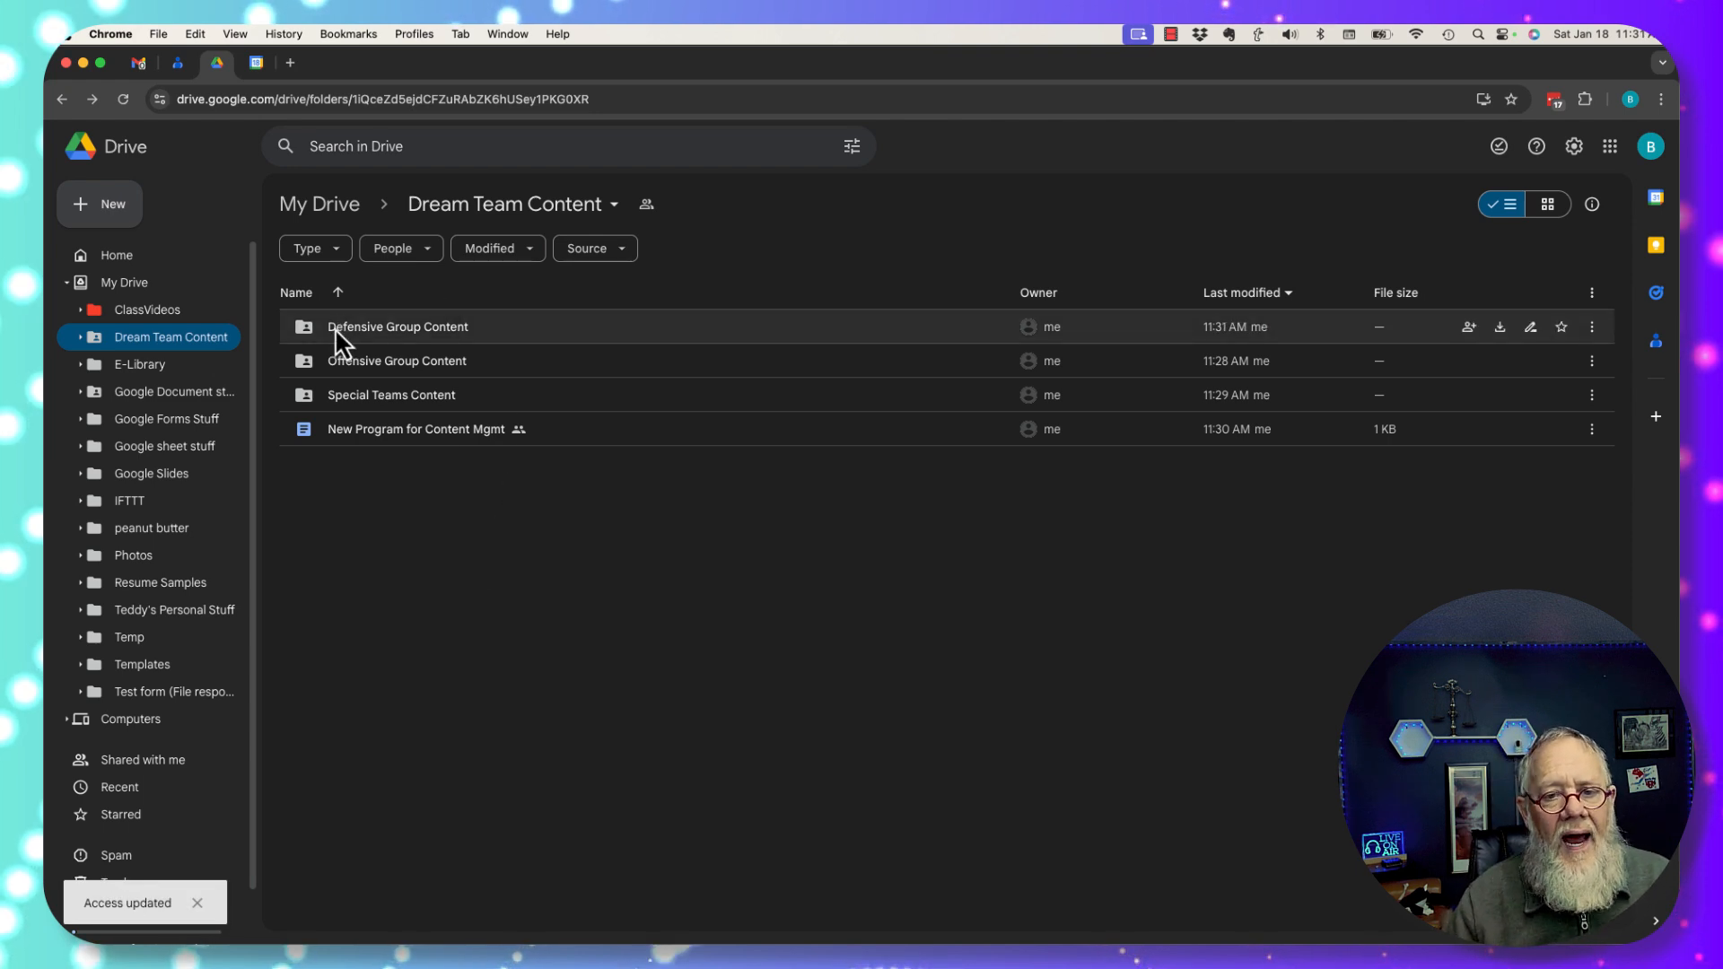
# Open the Defensive Group Content sharing settings to review its two Editors and Restricted access.
pyautogui.click(362, 335)
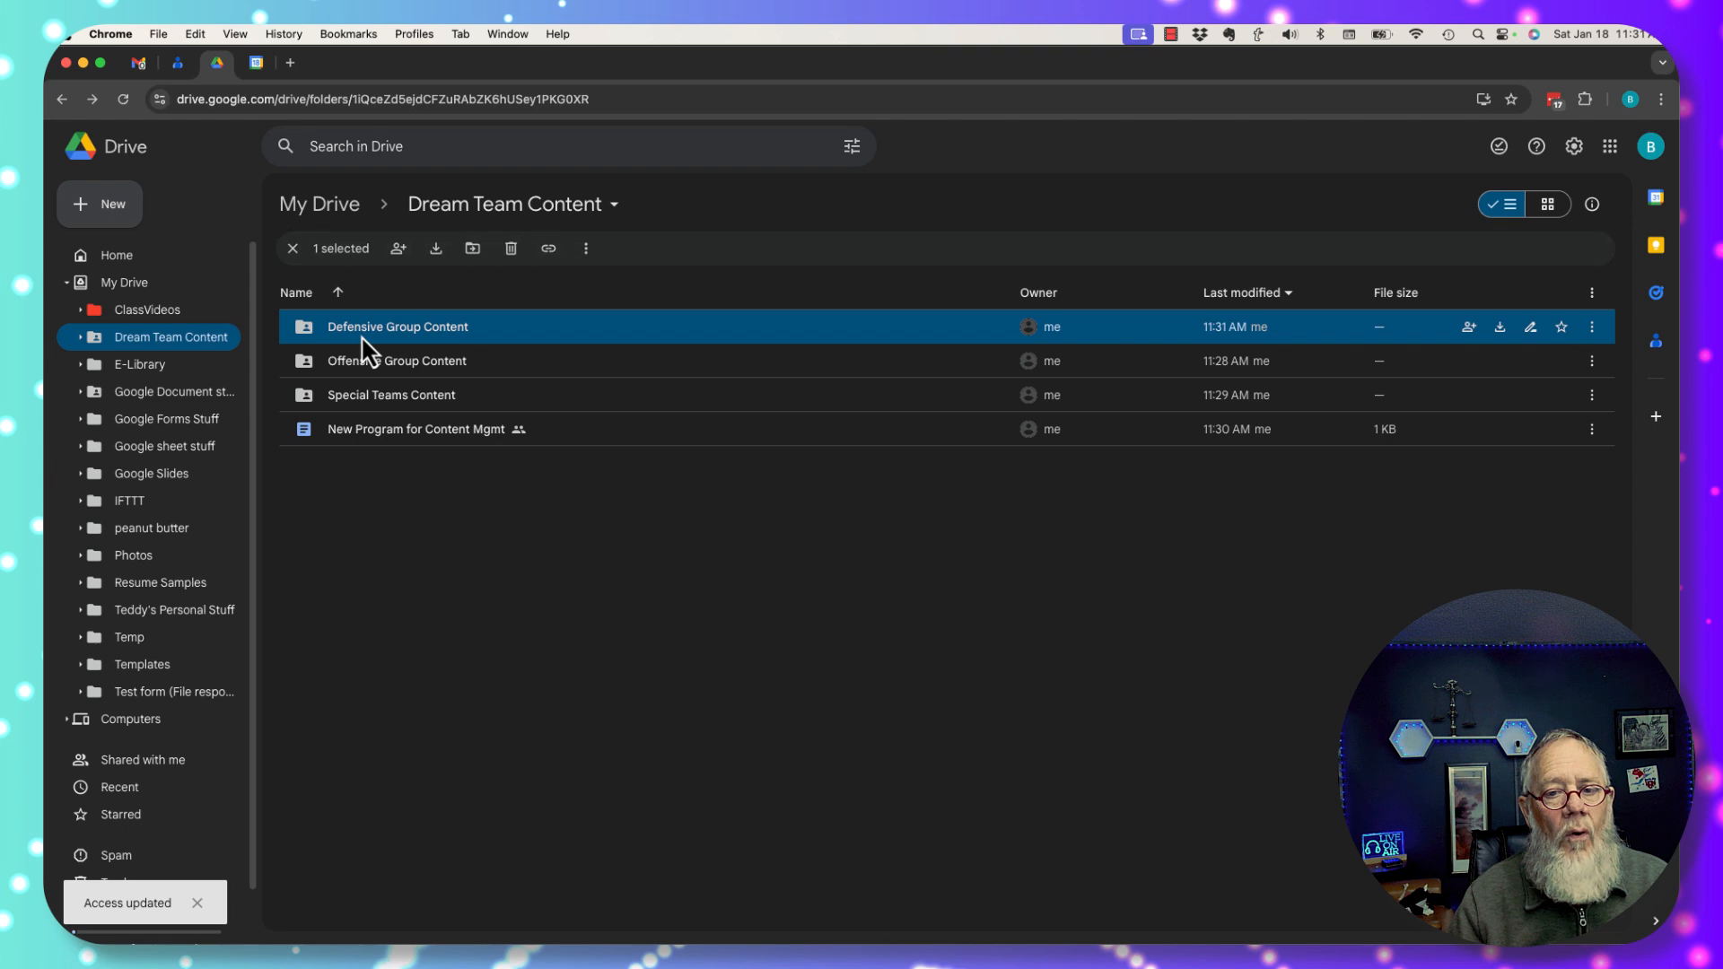
pyautogui.click(400, 251)
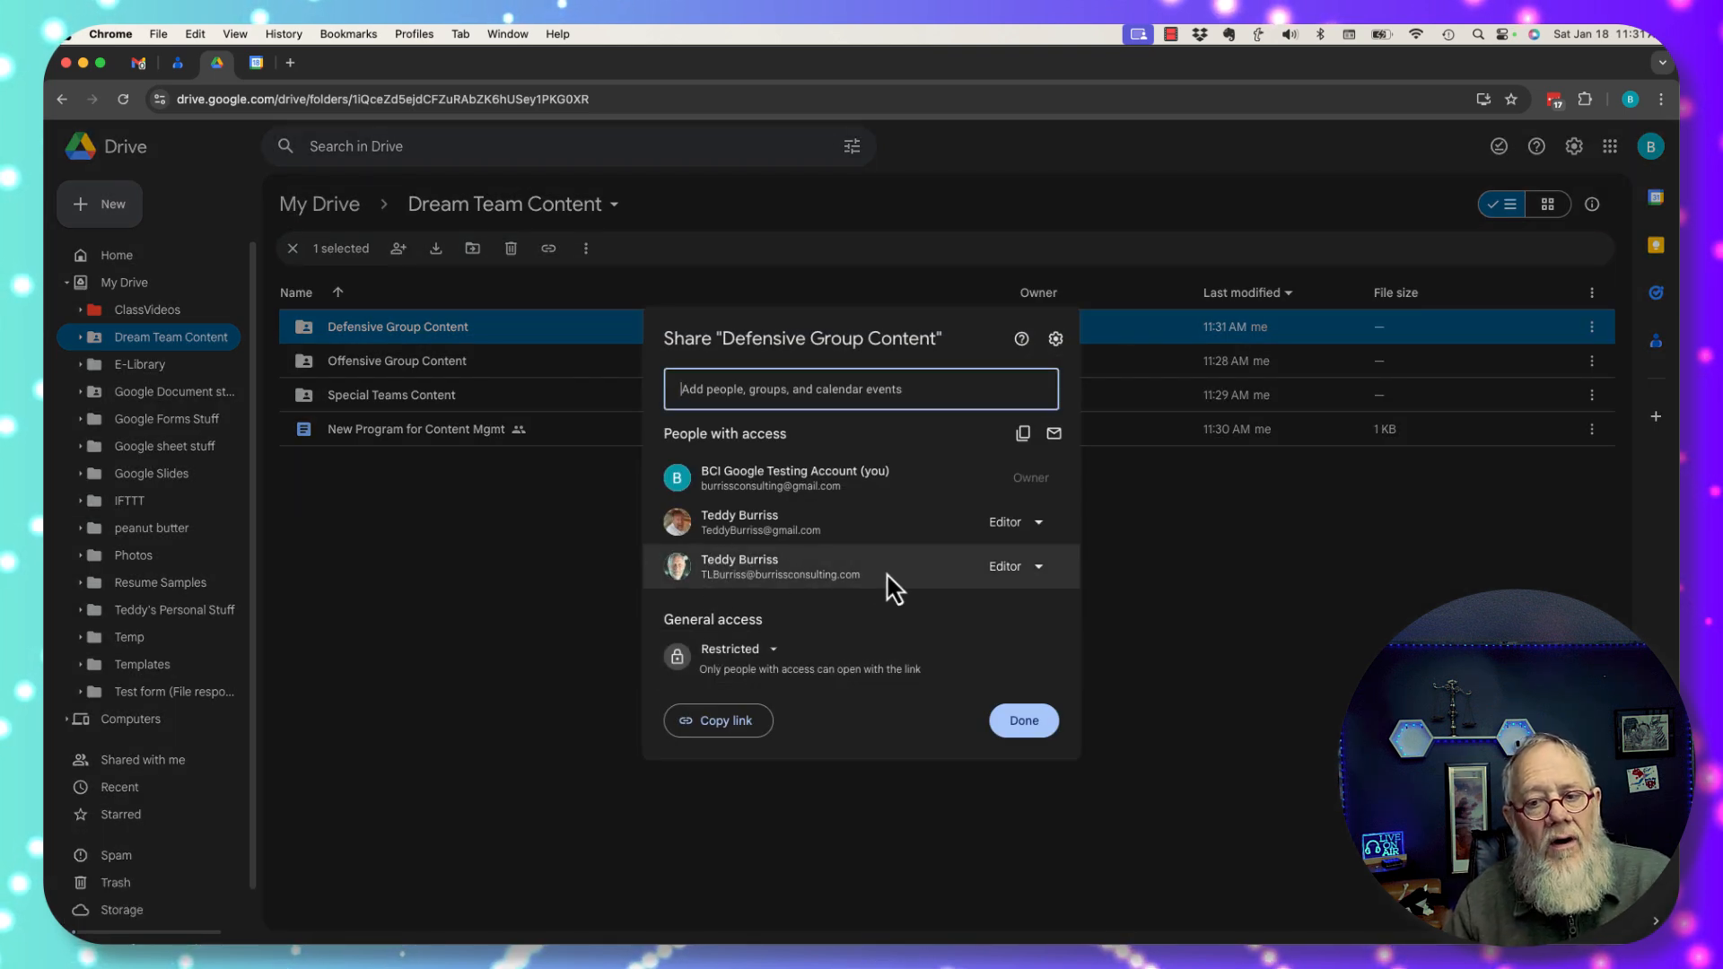
pyautogui.moveTo(889, 572)
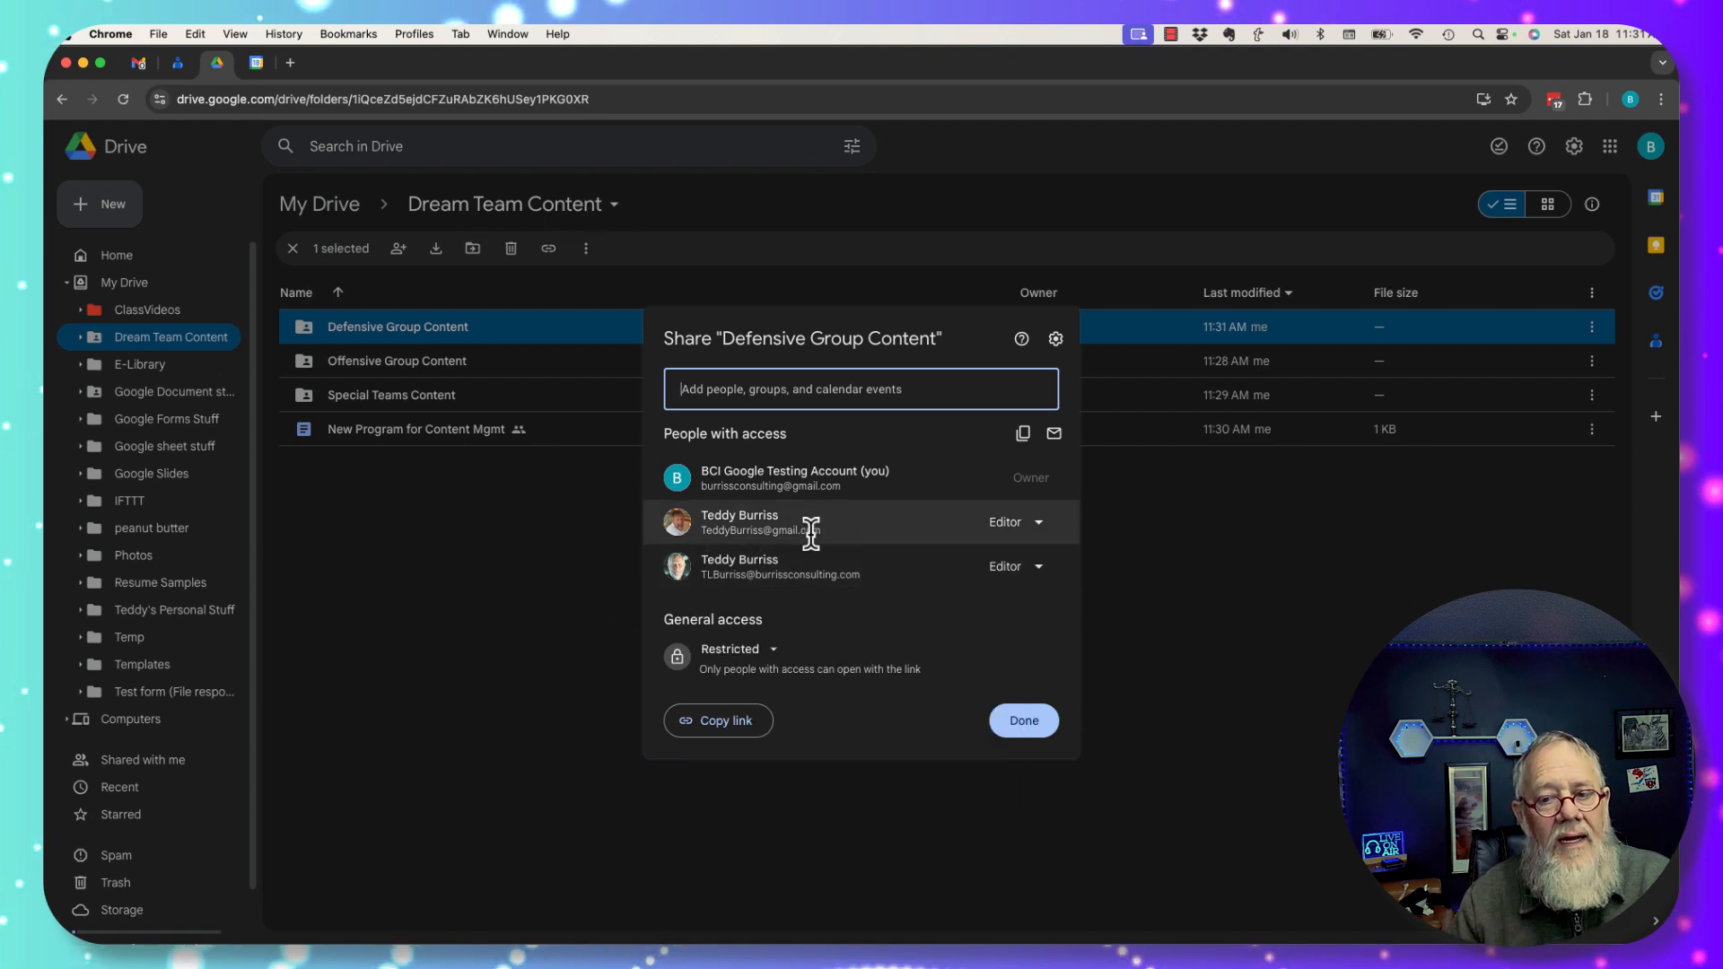
pyautogui.moveTo(832, 535)
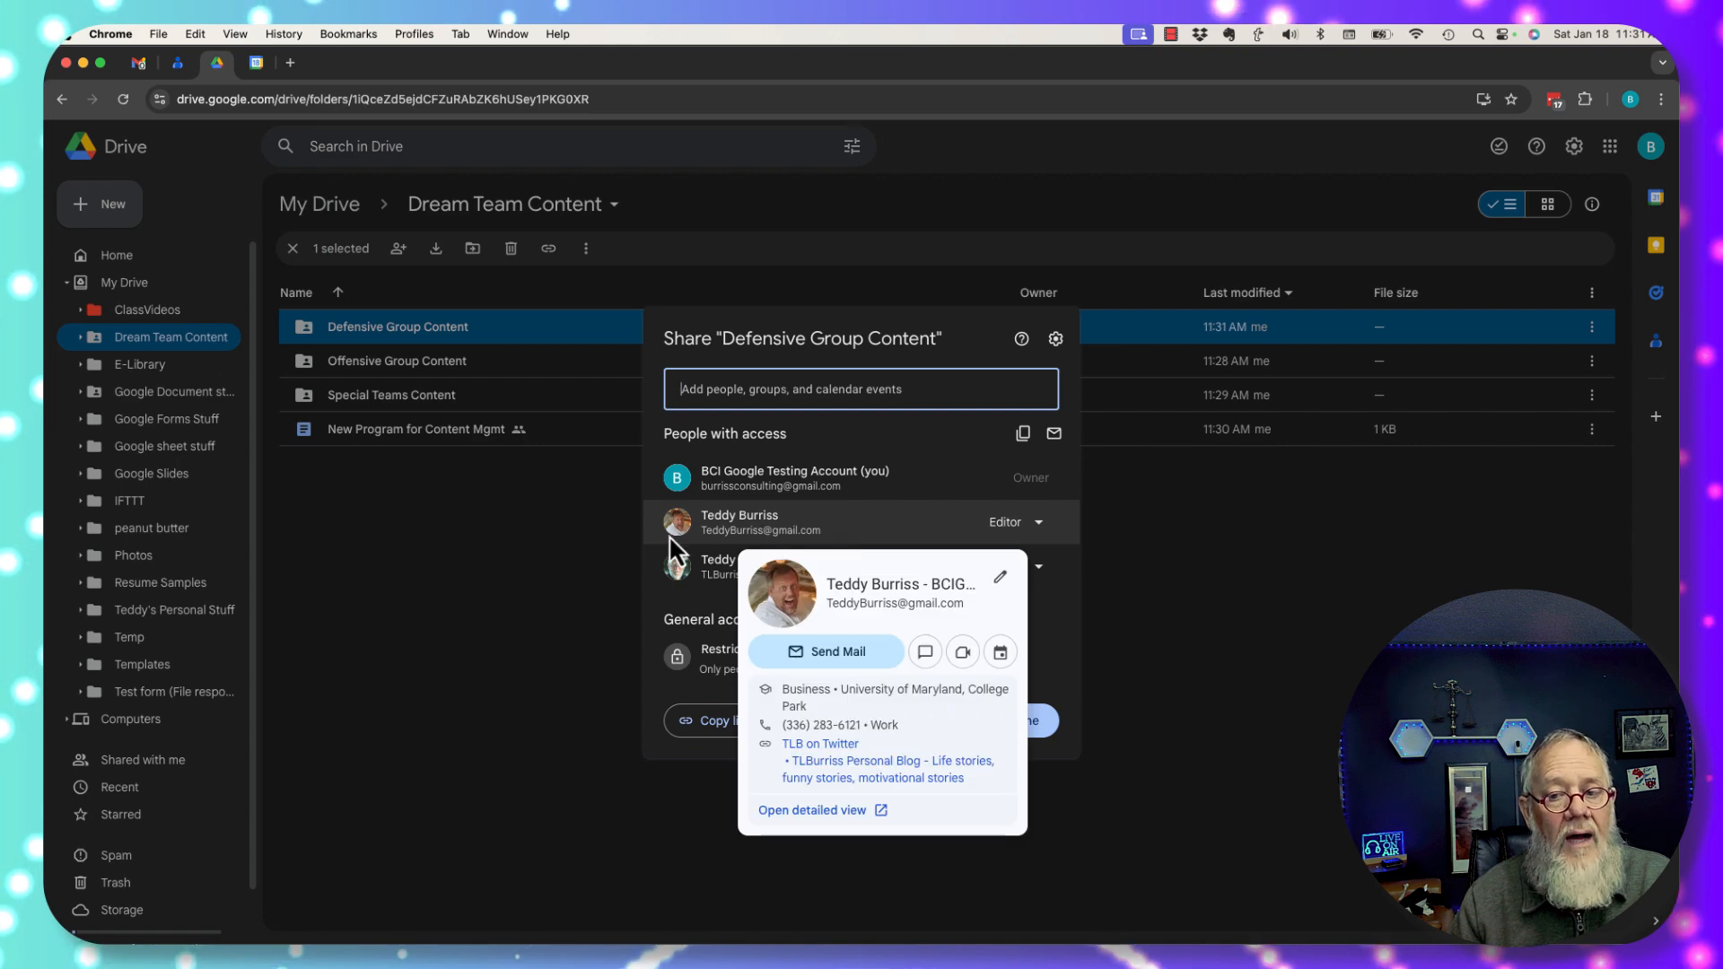
# Add a teammate's email address as an Editor on Defensive Group Content and confirm sharing with the non-Google account.
pyautogui.click(777, 384)
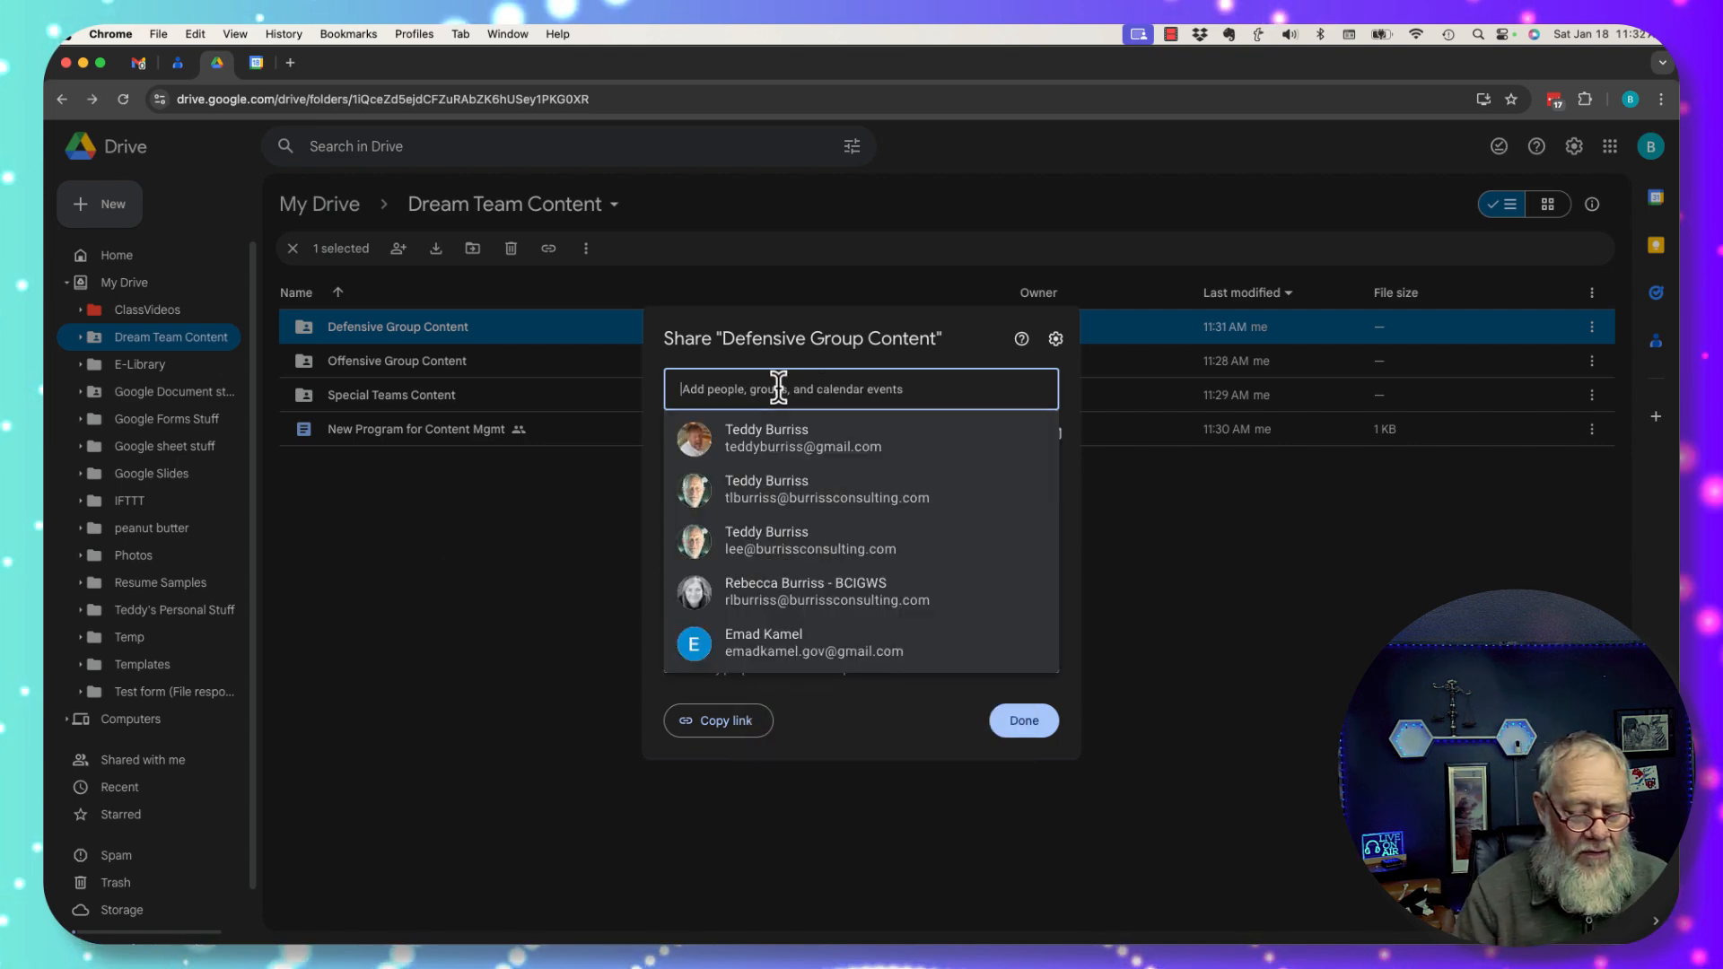
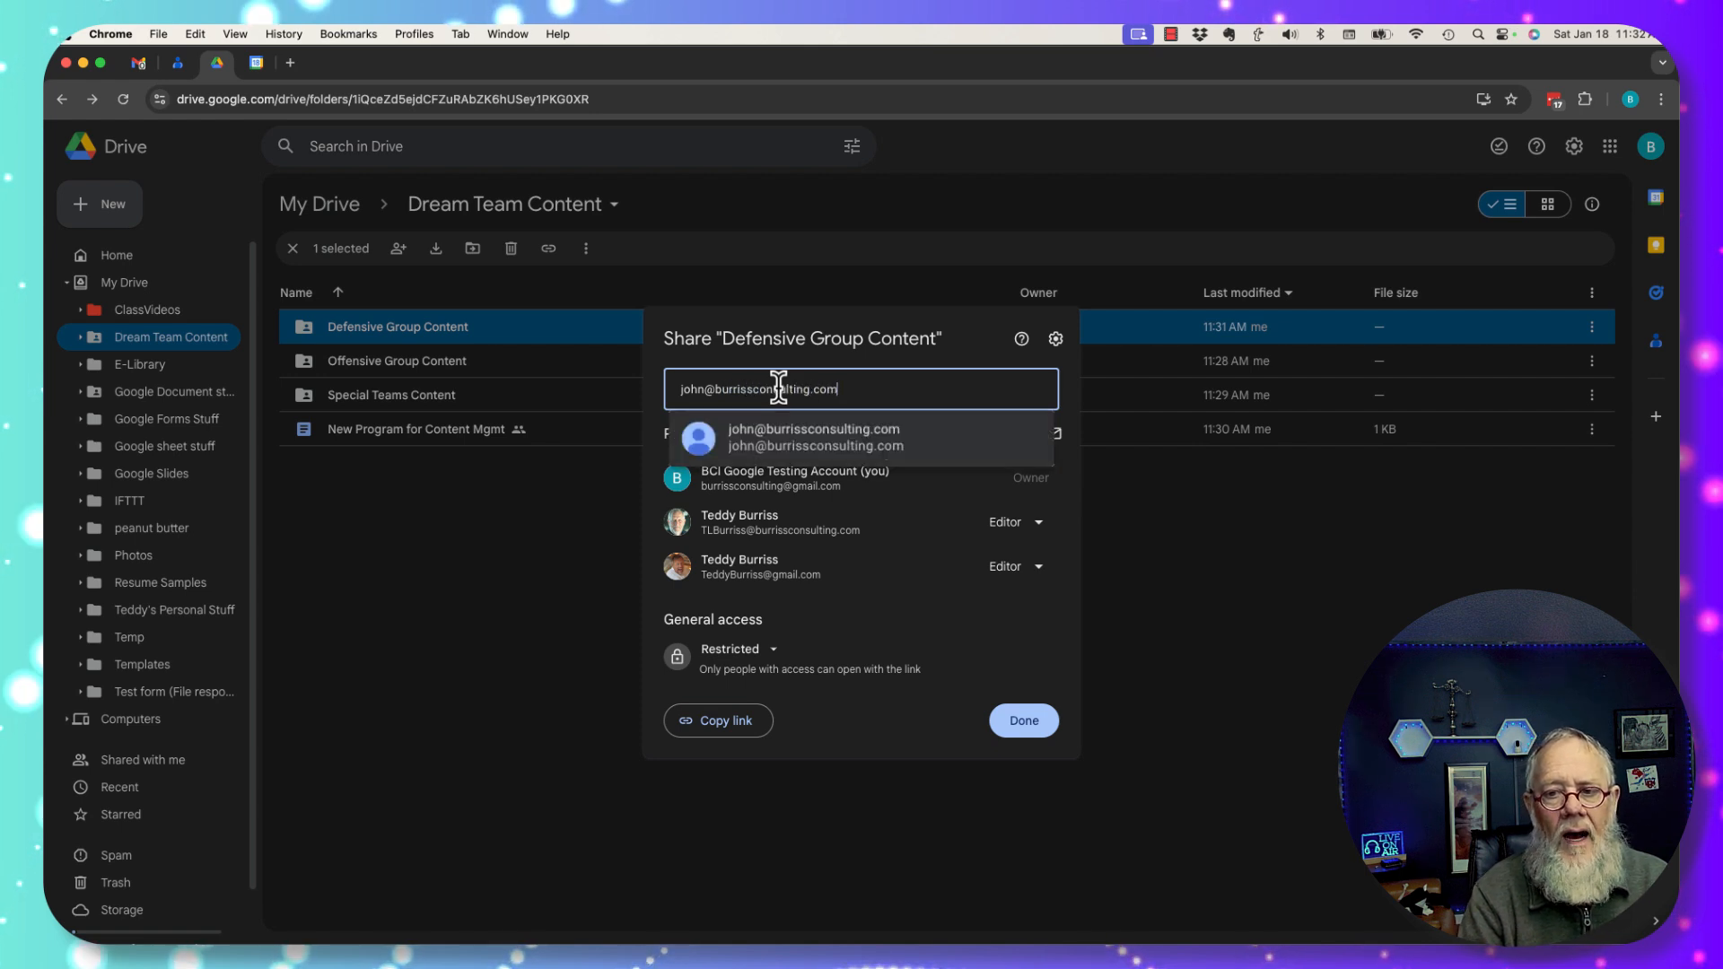
pyautogui.click(804, 444)
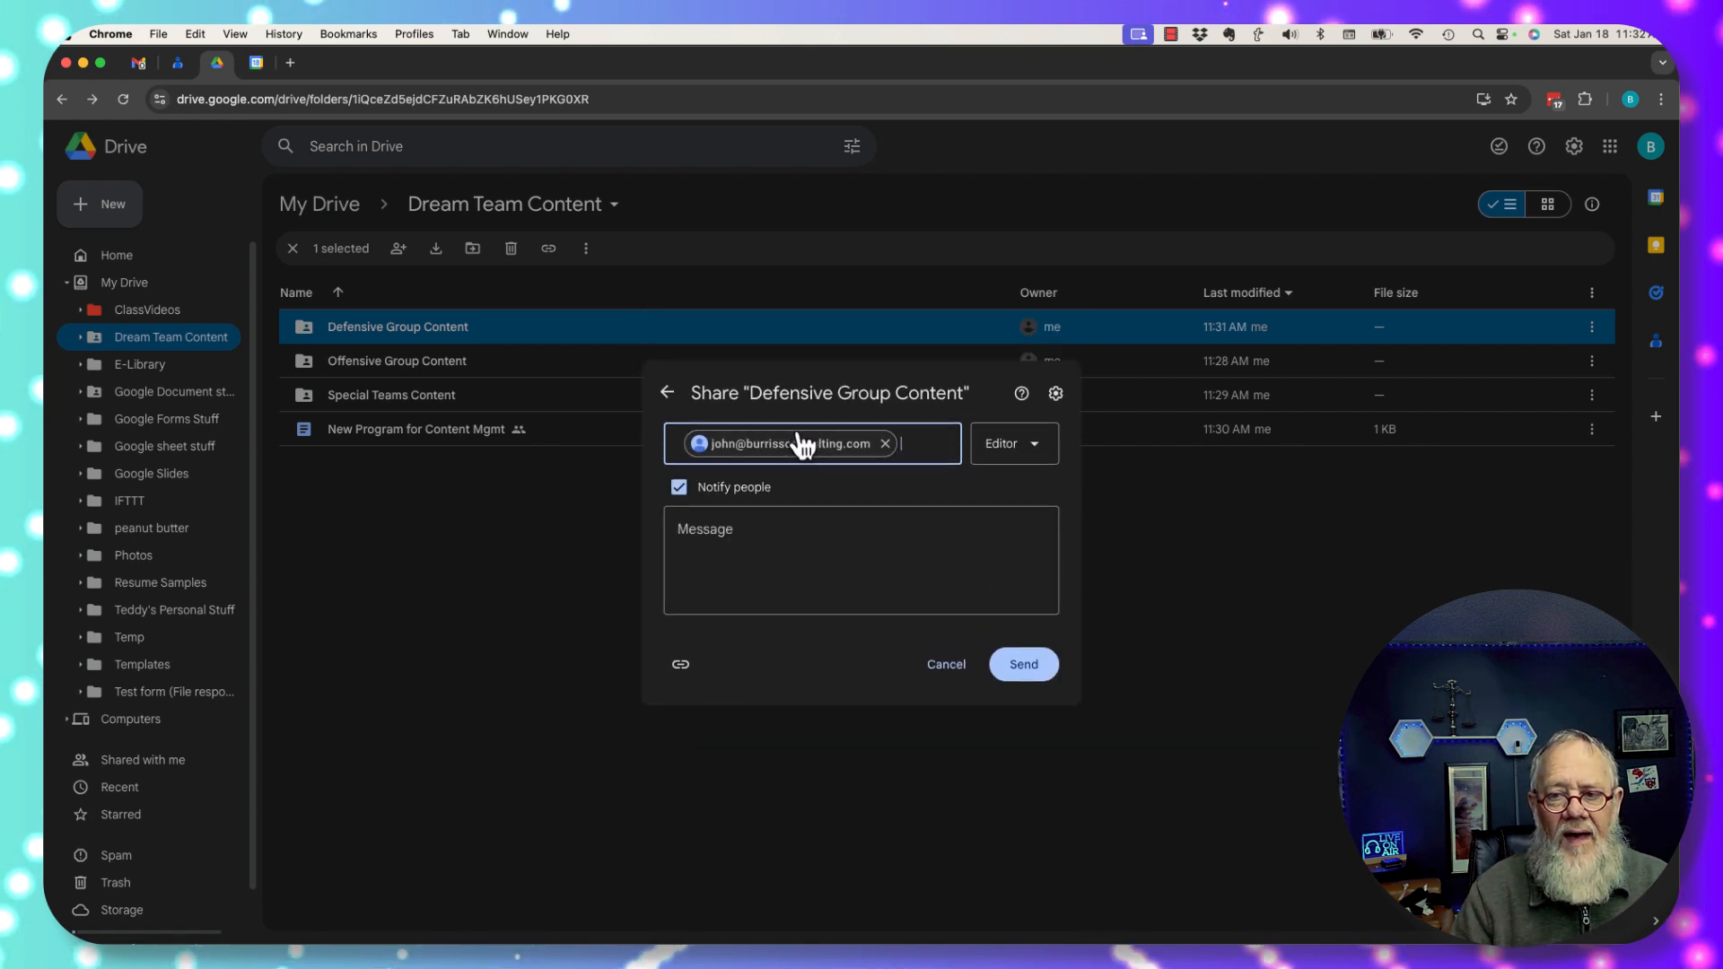
pyautogui.click(1030, 680)
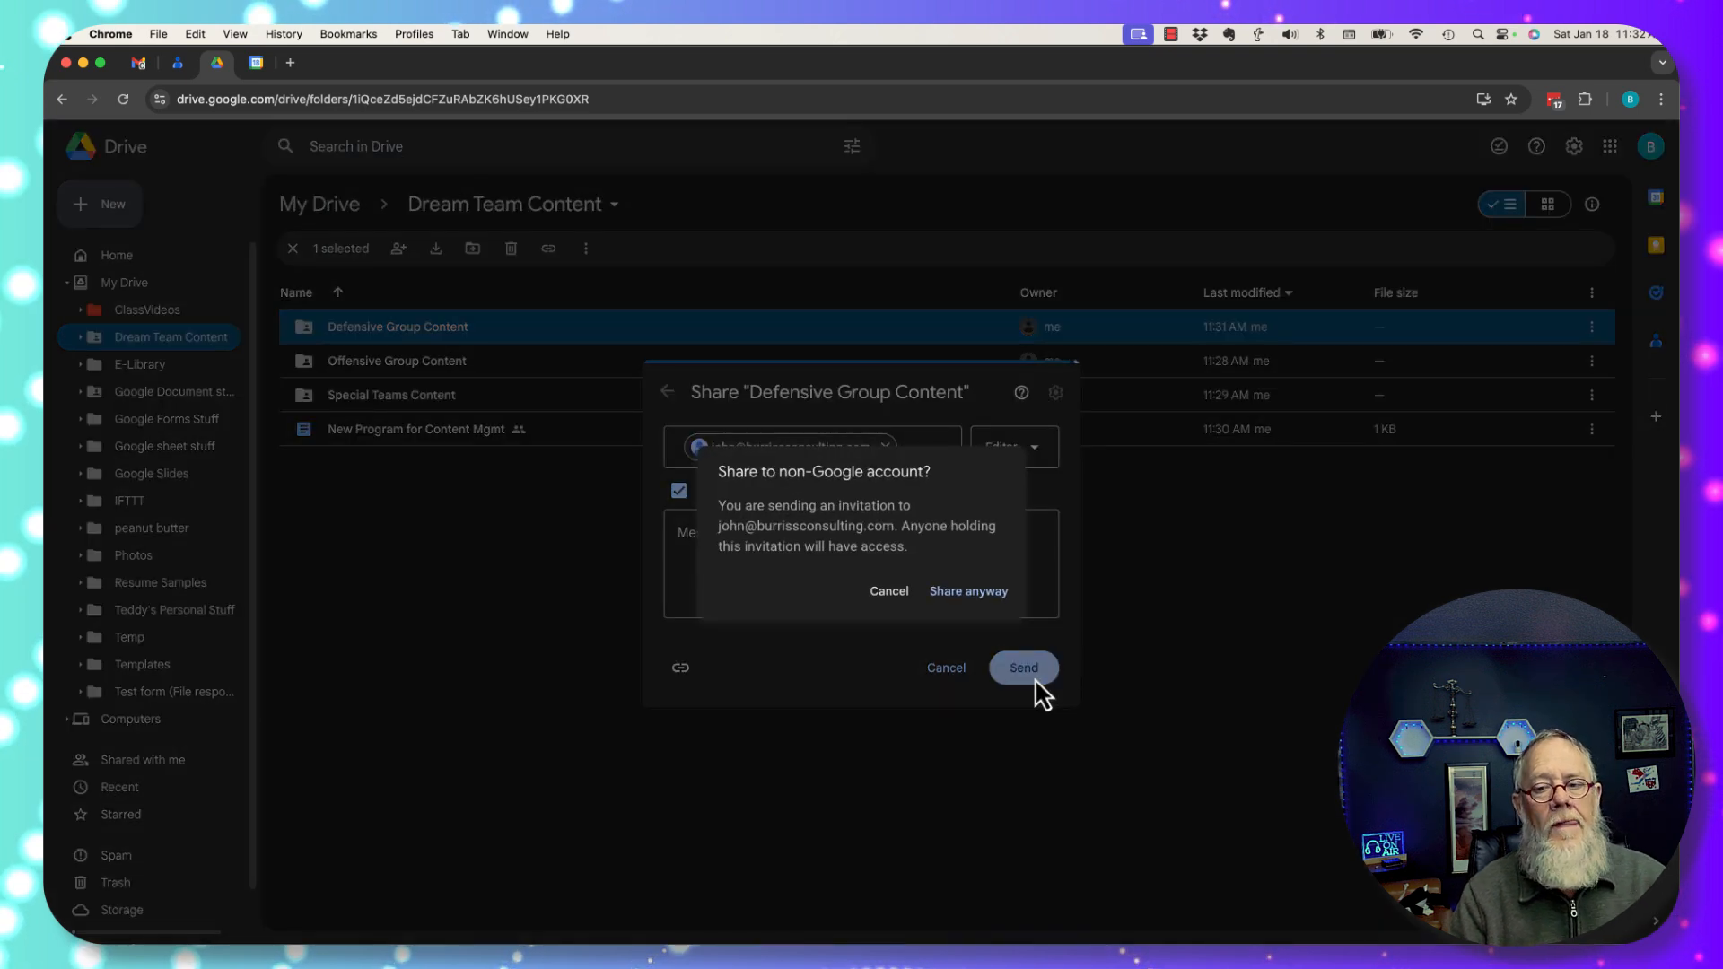
pyautogui.click(961, 589)
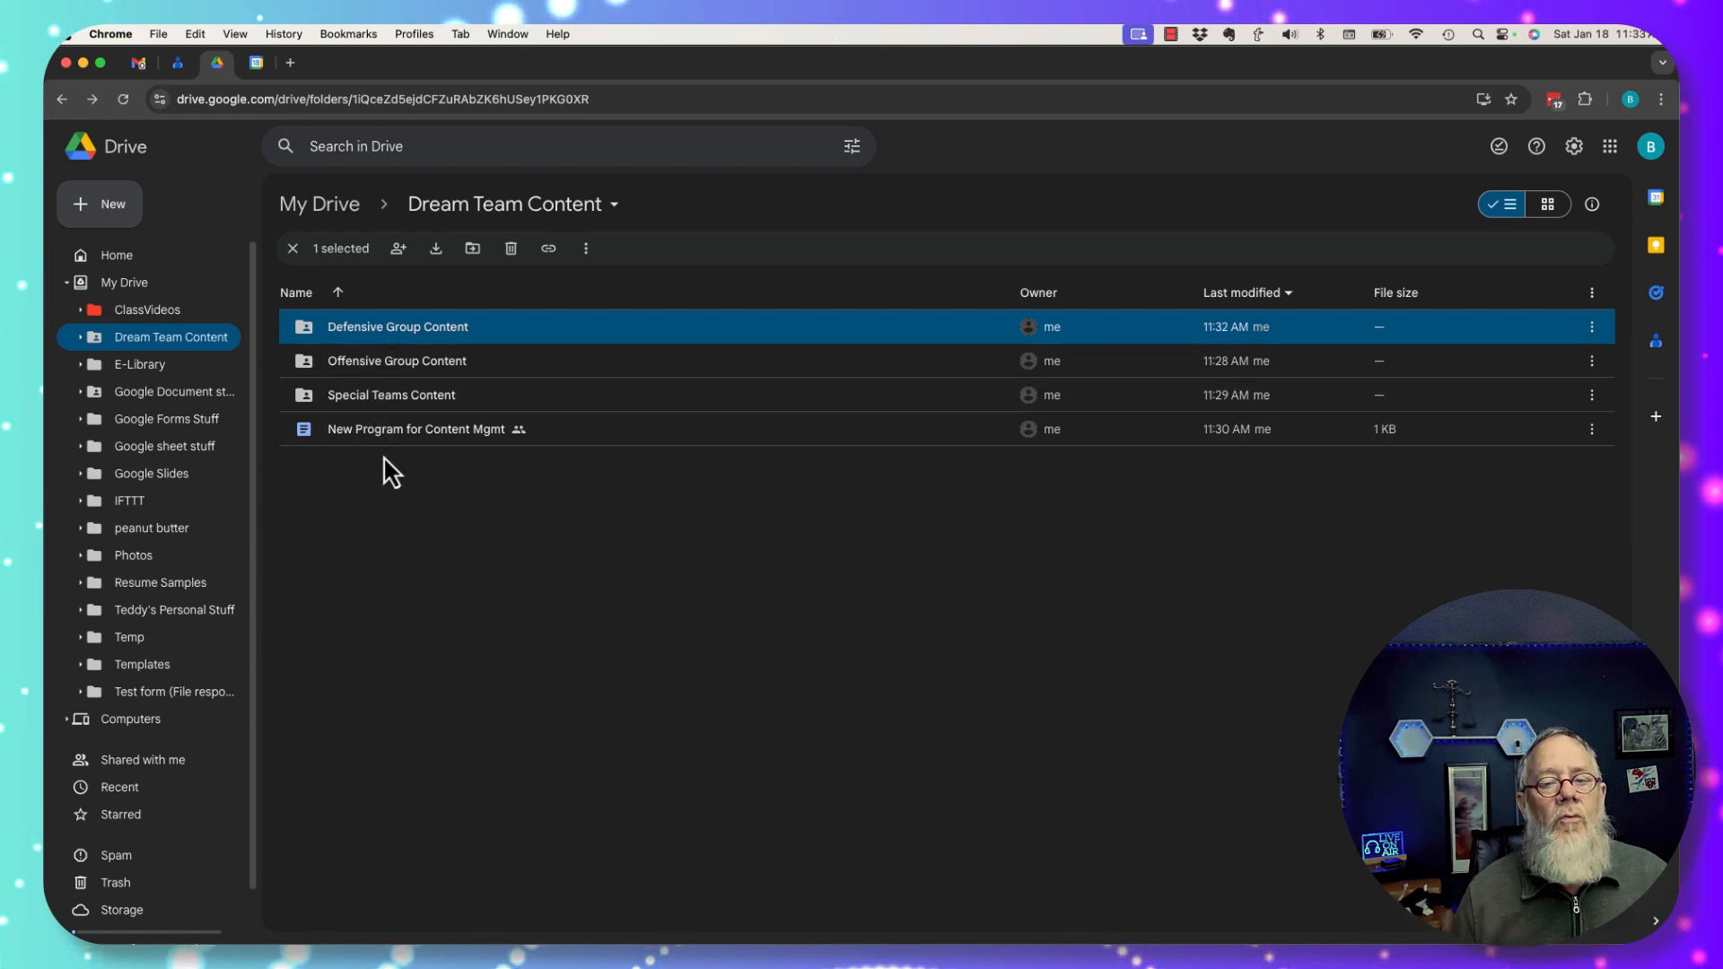
# Change Special Teams Content general access from Restricted to Anyone with the link as Viewer.
pyautogui.click(359, 397)
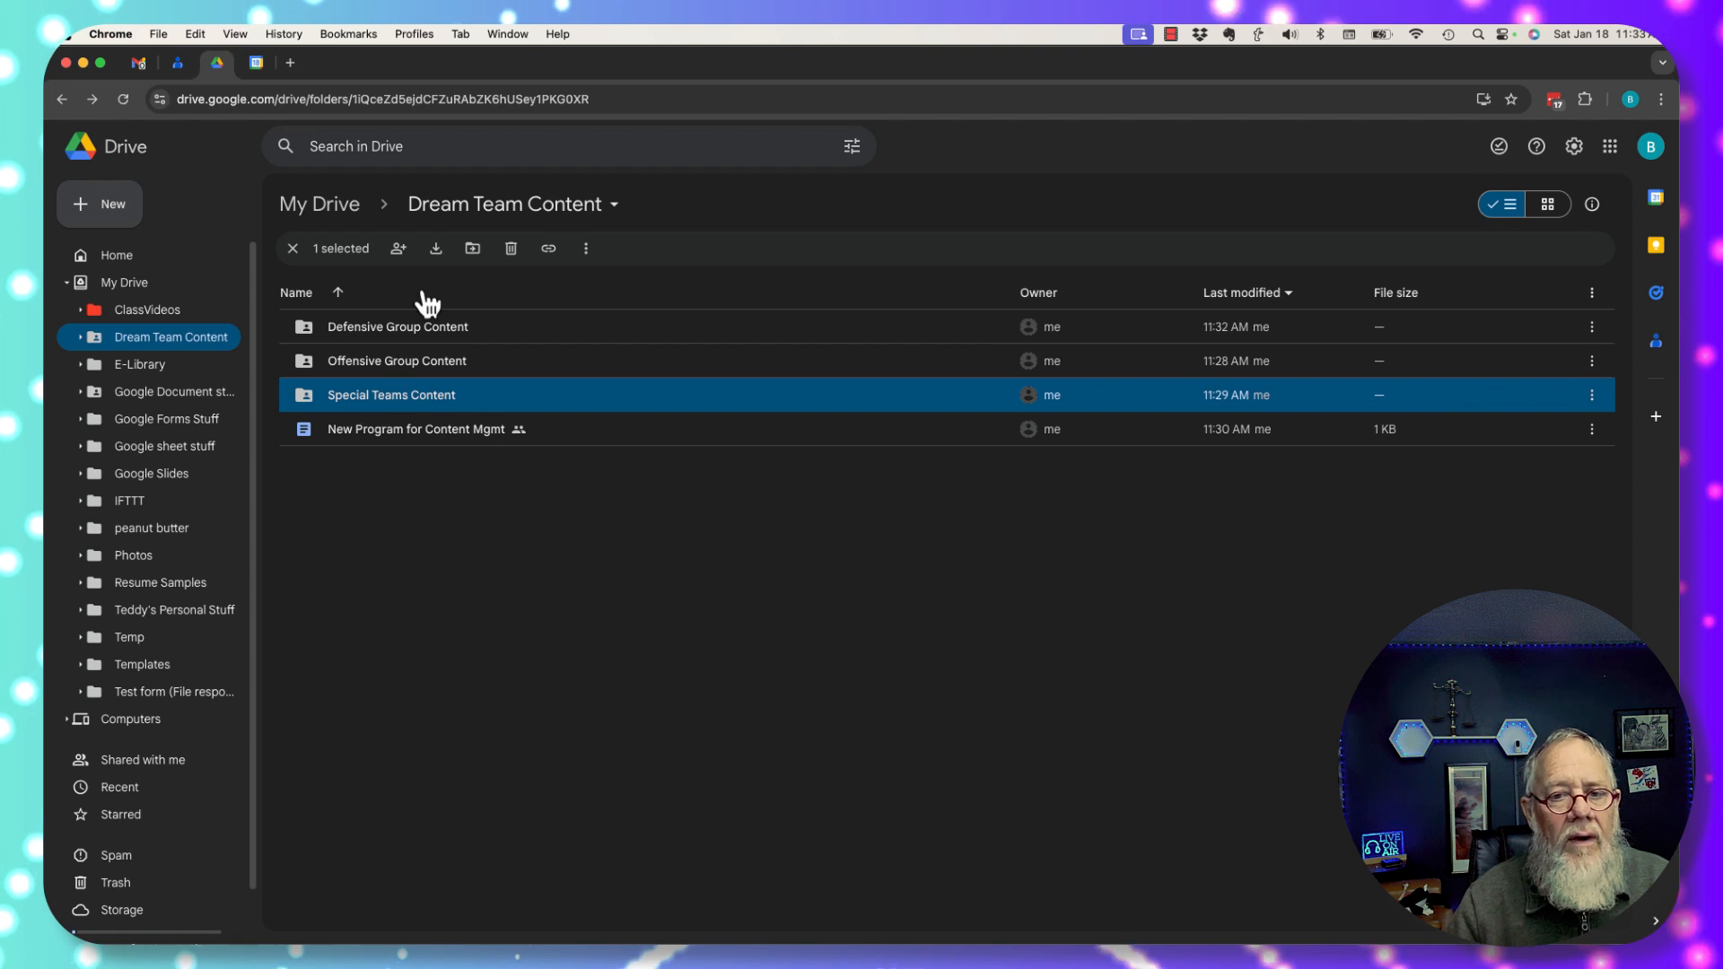
pyautogui.click(398, 251)
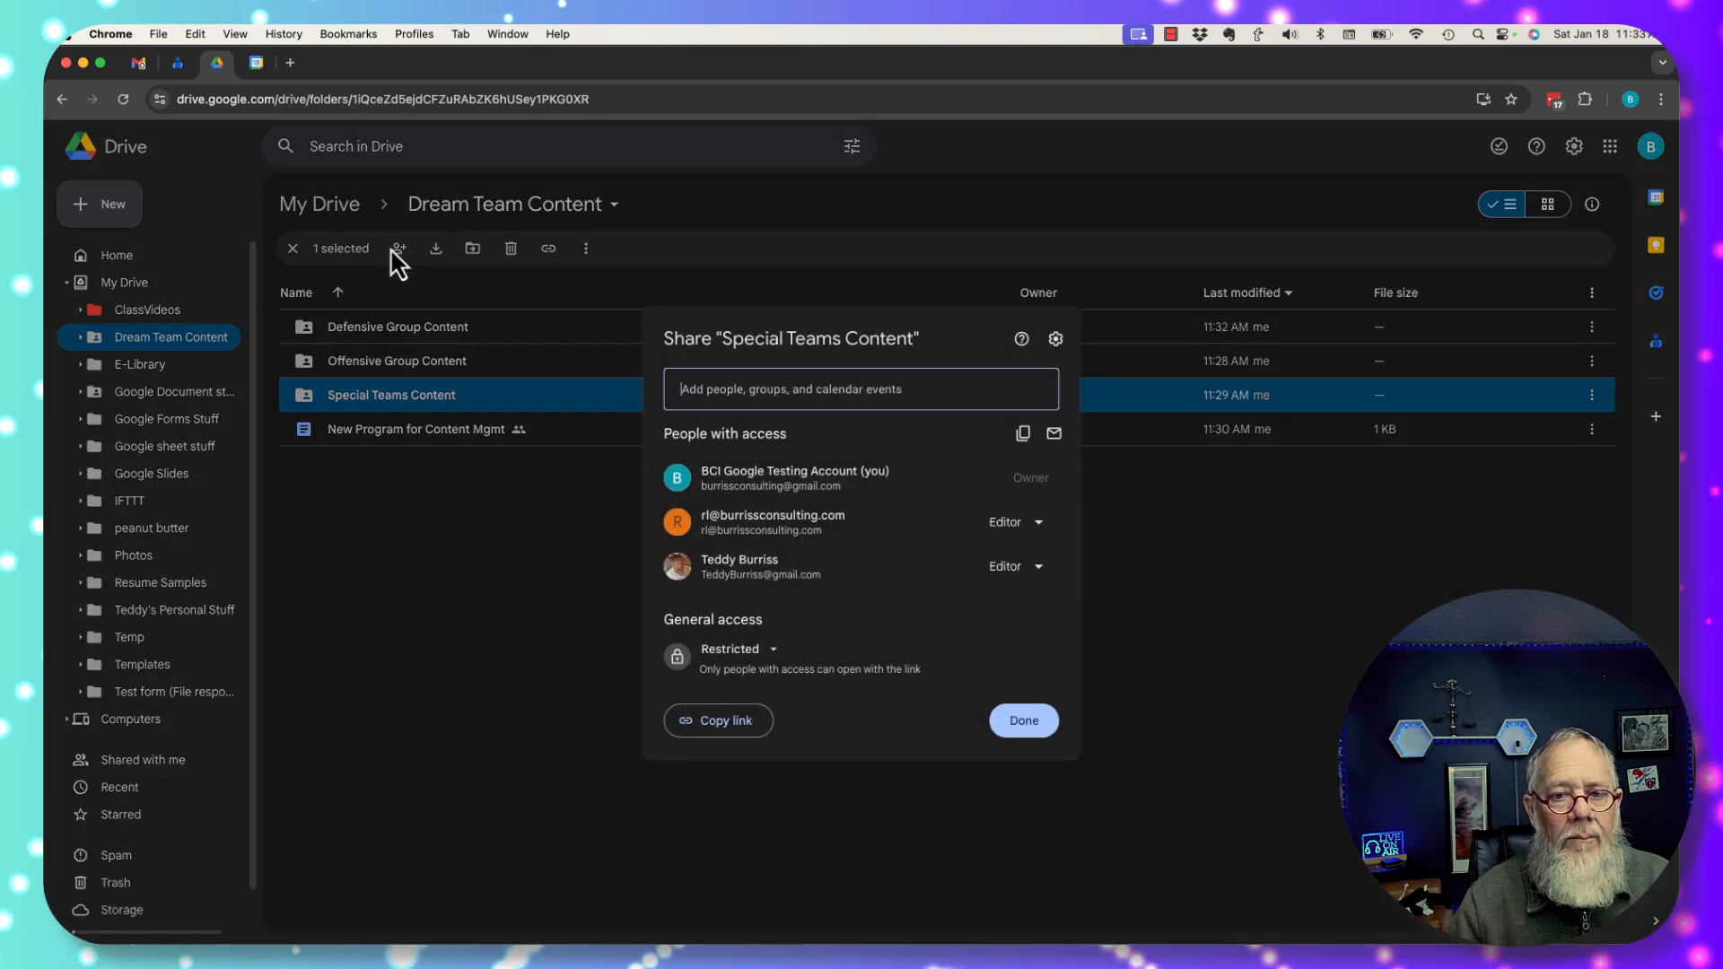
pyautogui.click(752, 652)
pyautogui.click(783, 734)
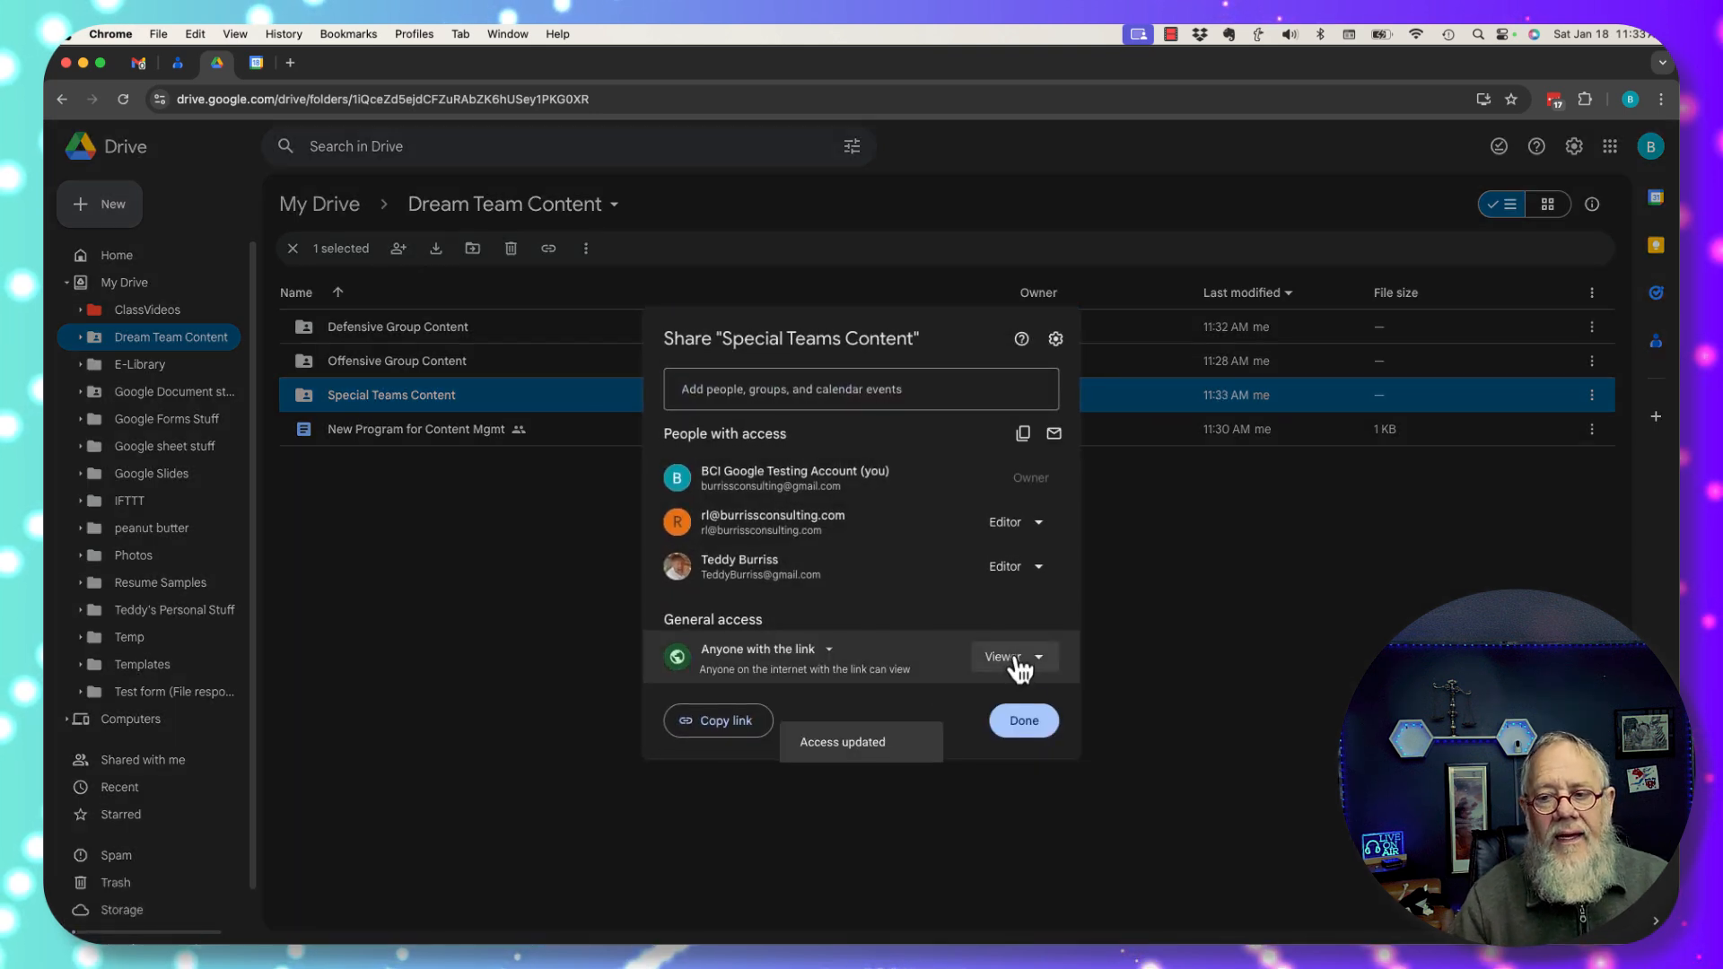